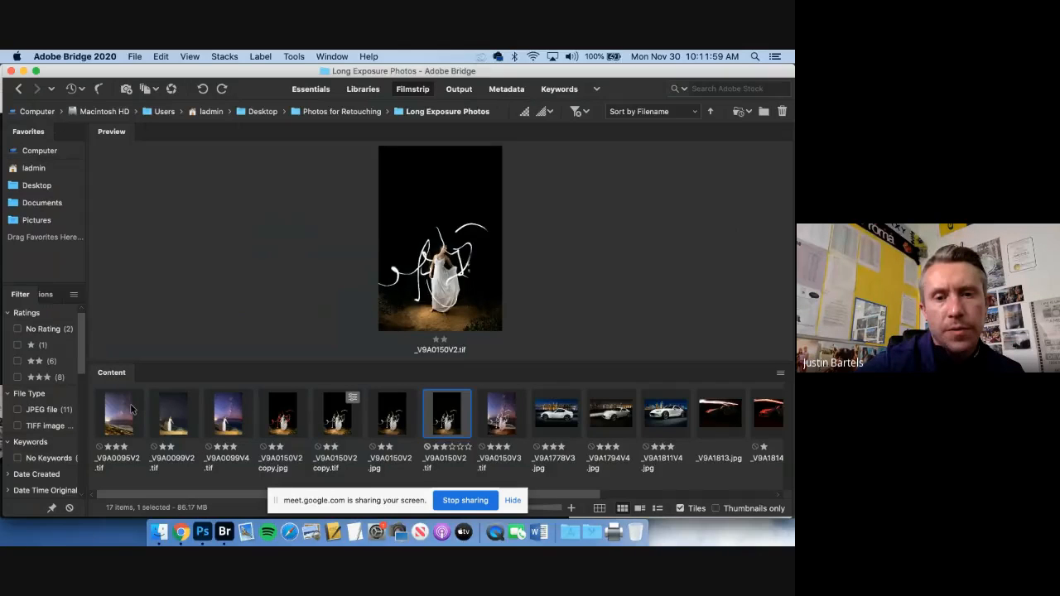
# View the beach Milky Way photo _V9A0095V2.tif full screen and return to the thumbnails
pyautogui.click(130, 405)
pyautogui.press('space')
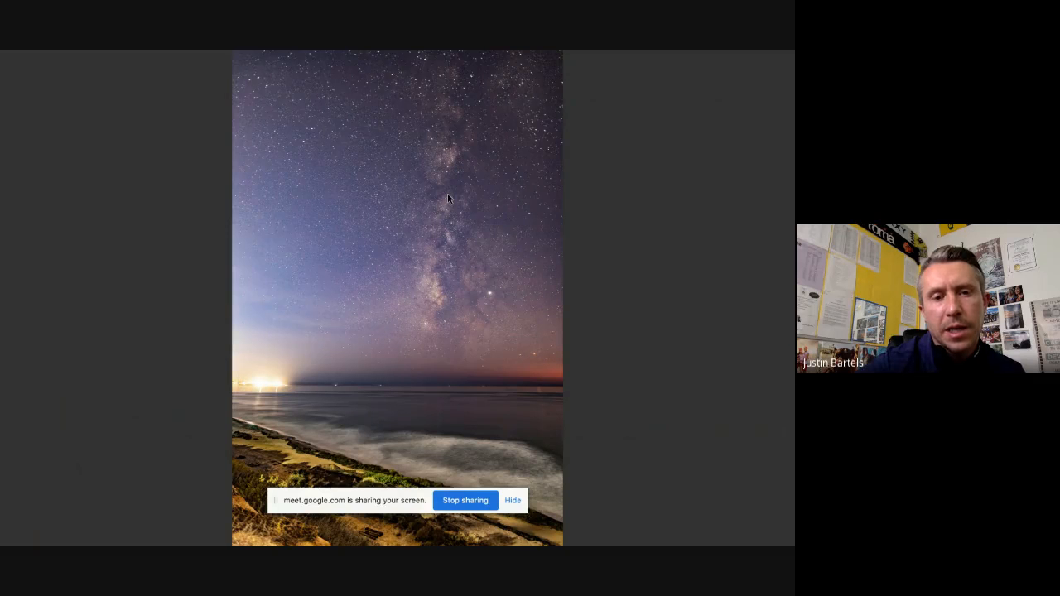
pyautogui.press('space')
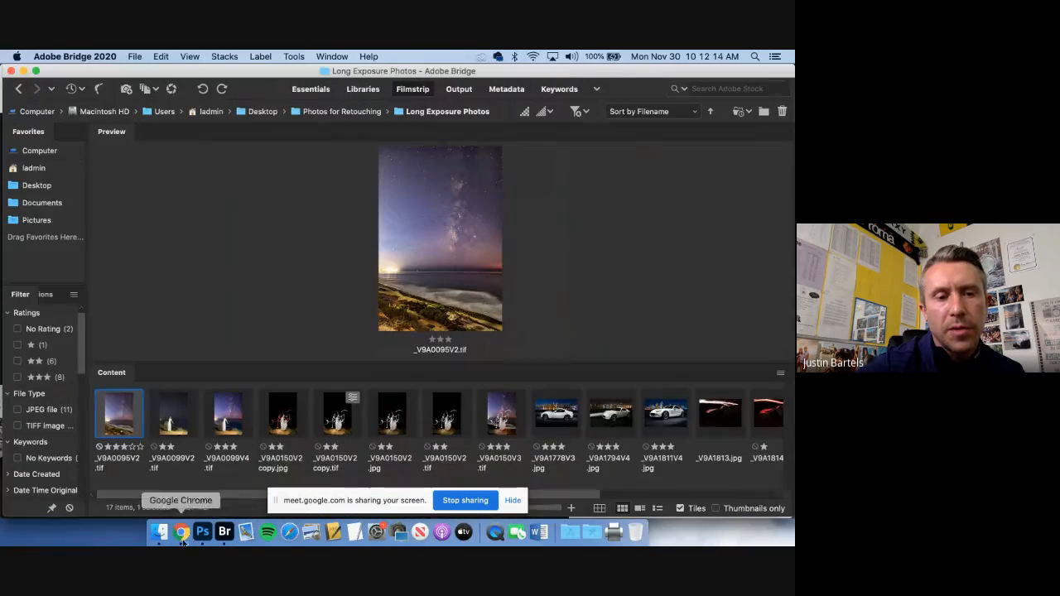
# Check the Google Meet call in Chrome, return to Adobe Bridge and view _V9A0095V2.tif full screen again
pyautogui.click(182, 535)
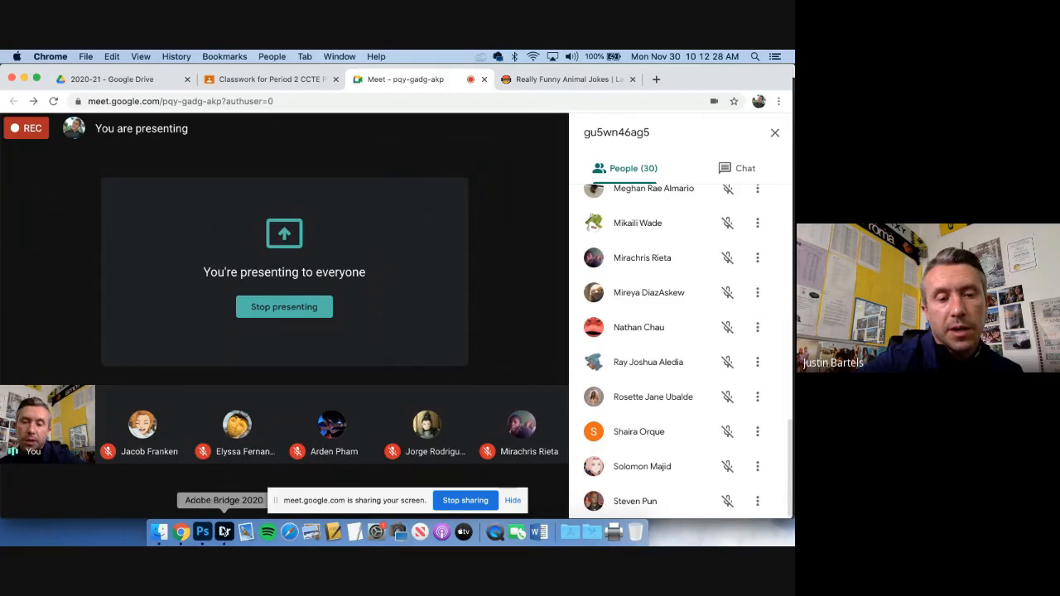
pyautogui.click(224, 531)
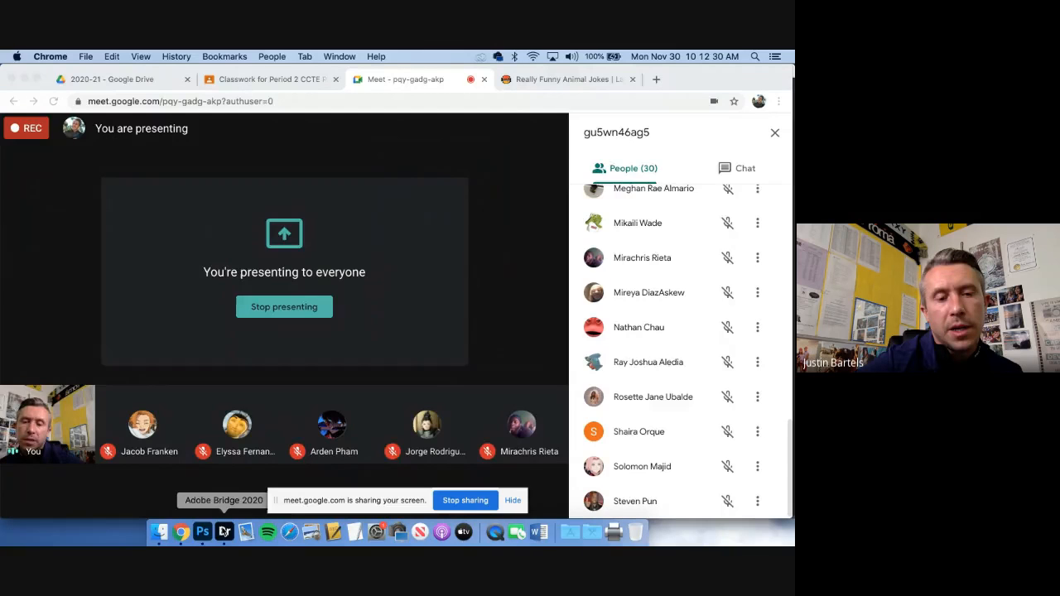
pyautogui.press('space')
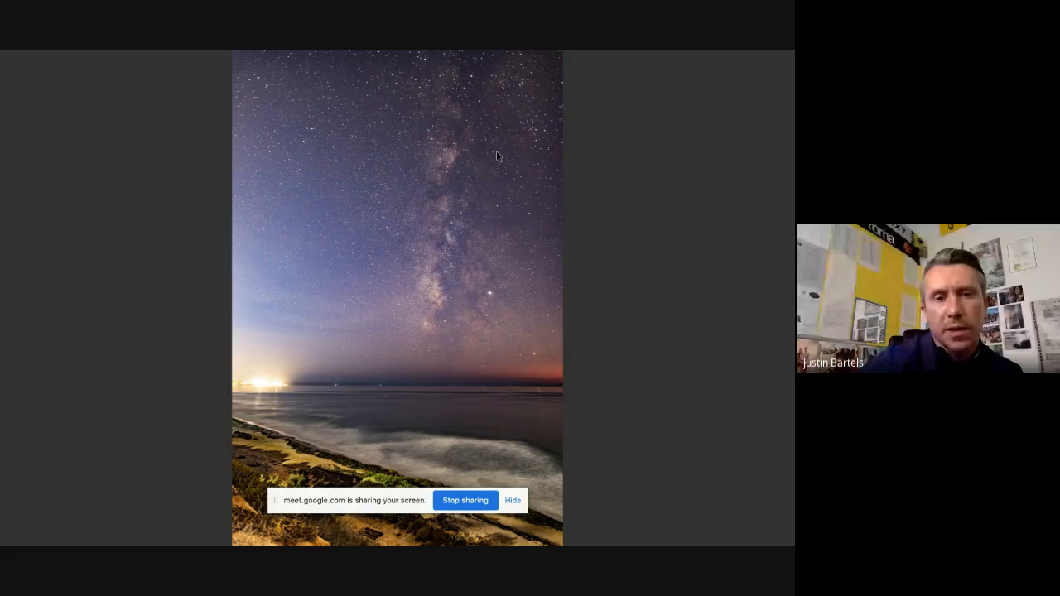
pyautogui.press('space')
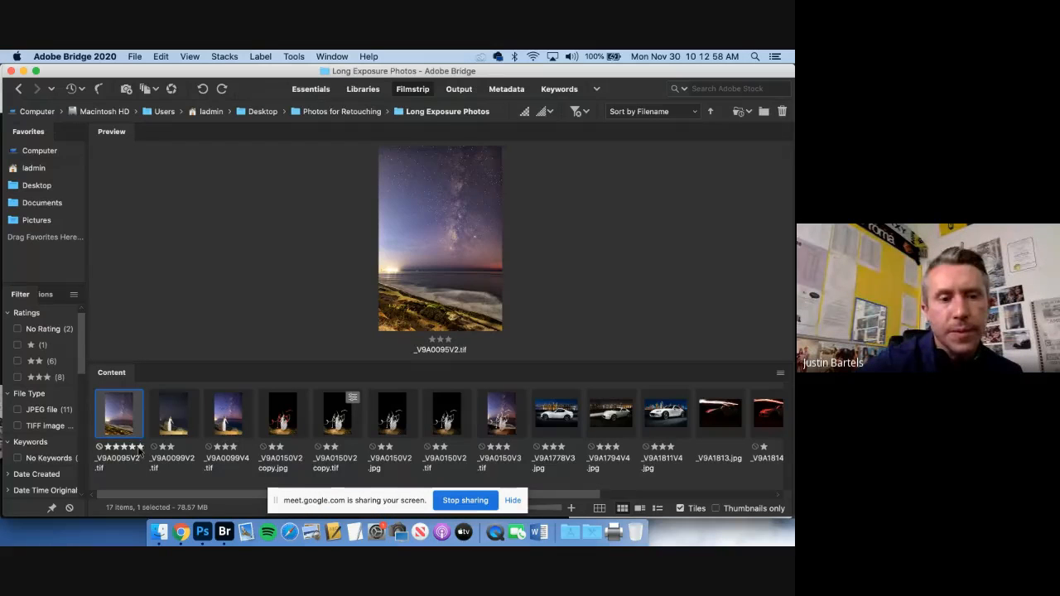
# Compare the Milky Way photo _V9A0095V2.tif with the portrait _V9A0099V2.tif in full-screen view
pyautogui.click(166, 412)
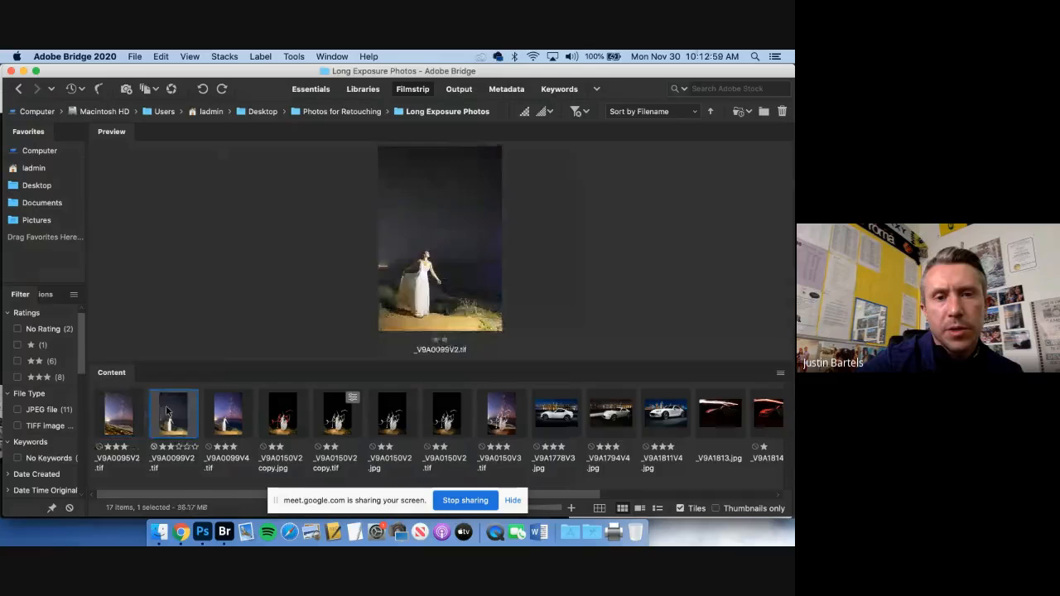
pyautogui.click(127, 427)
pyautogui.press('space')
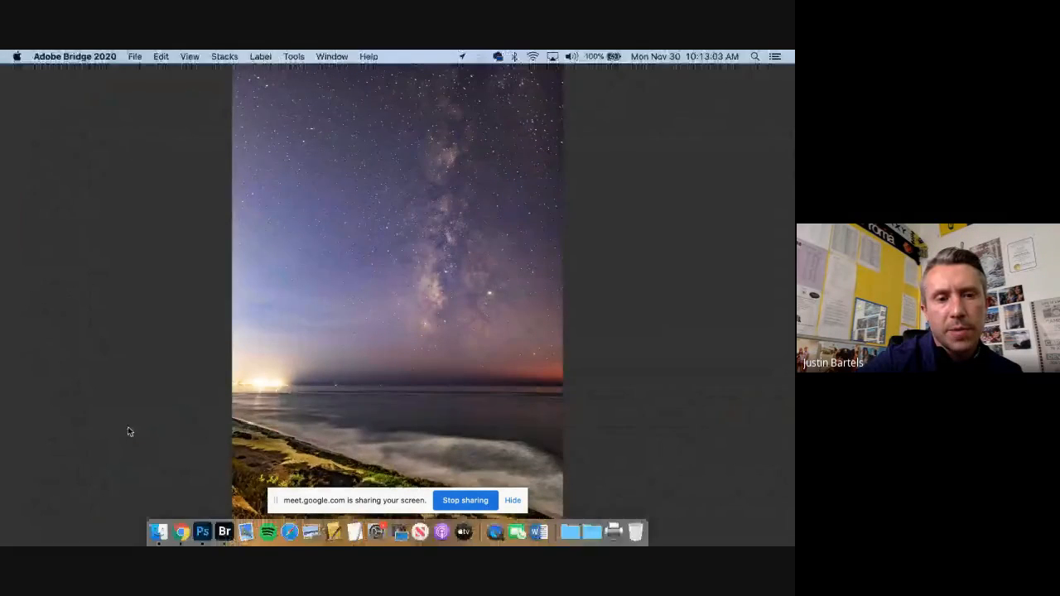
pyautogui.press('space')
pyautogui.click(165, 423)
pyautogui.press('space')
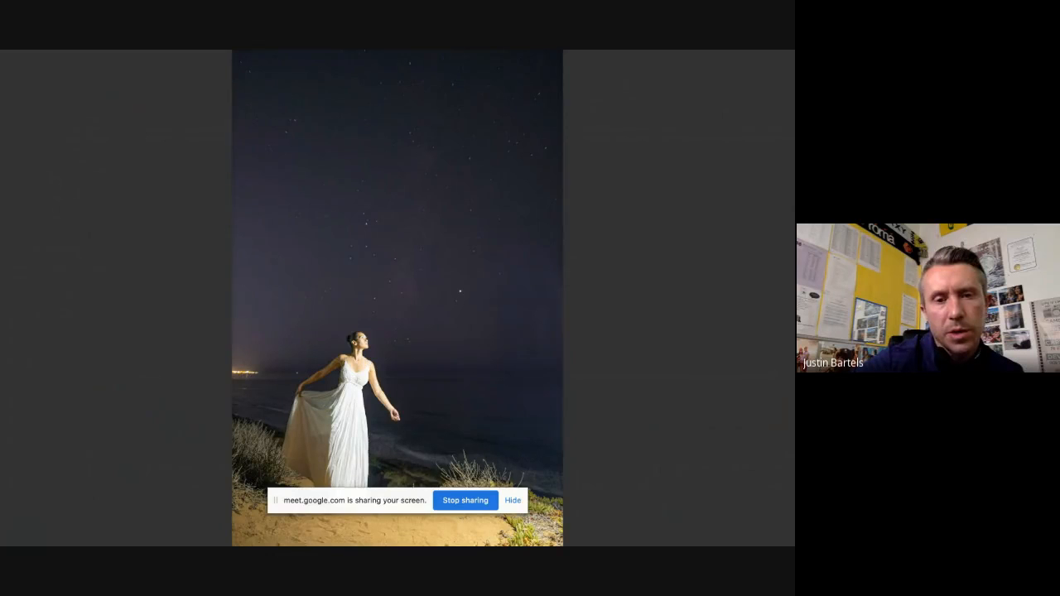
pyautogui.press('Right')
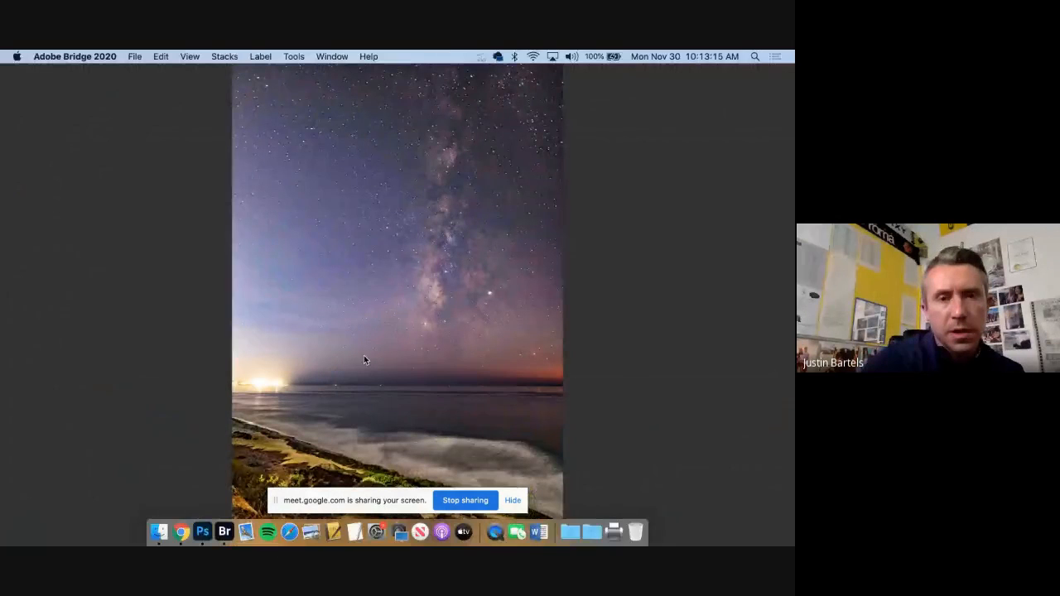
pyautogui.press('space')
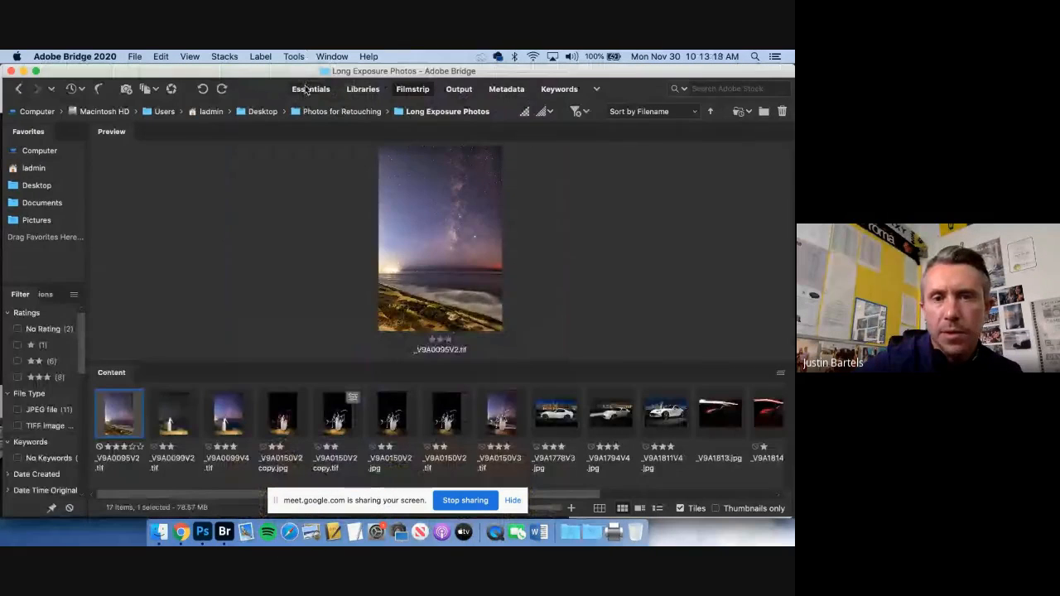
# Switch to the Essentials workspace and select _V9A0099V2.tif to check its exposure metadata
pyautogui.click(308, 90)
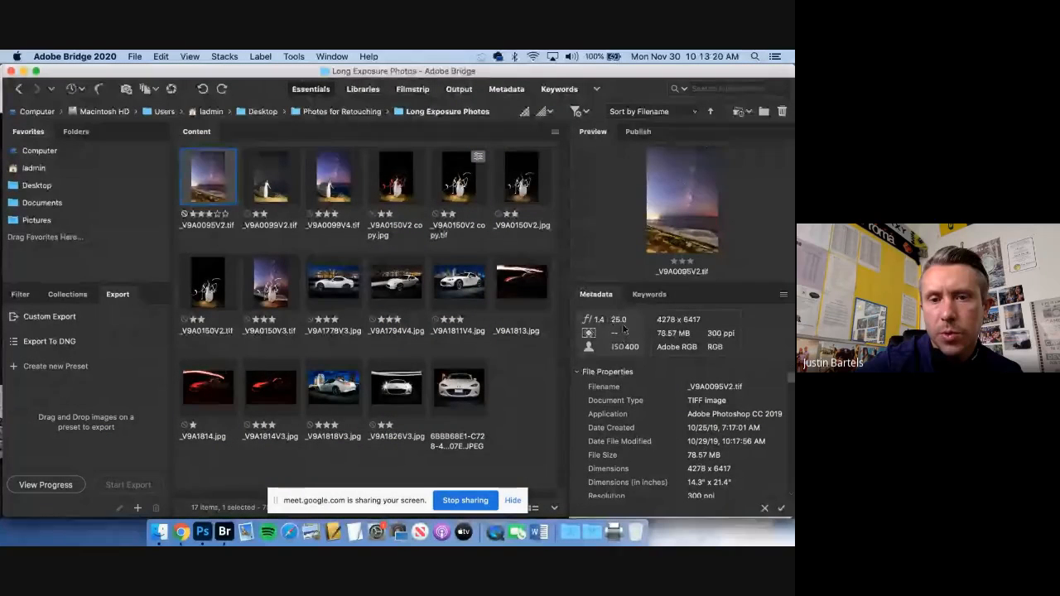
pyautogui.click(283, 198)
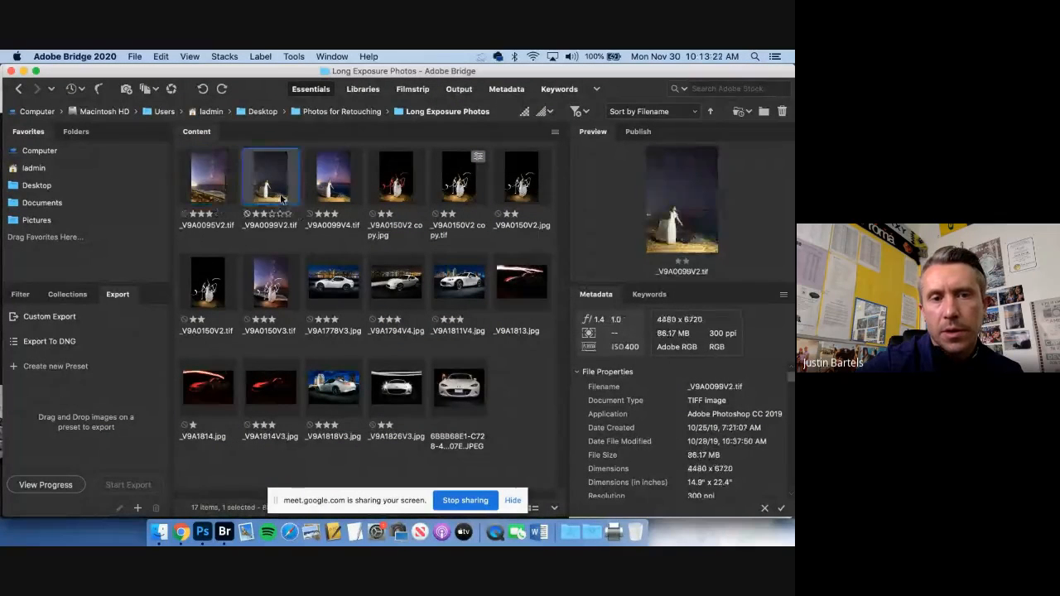
# Compare _V9A0099V2.tif with _V9A0095V2.tif full screen, and view the starry-sky portrait _V9A0099V4.tif
pyautogui.press('space')
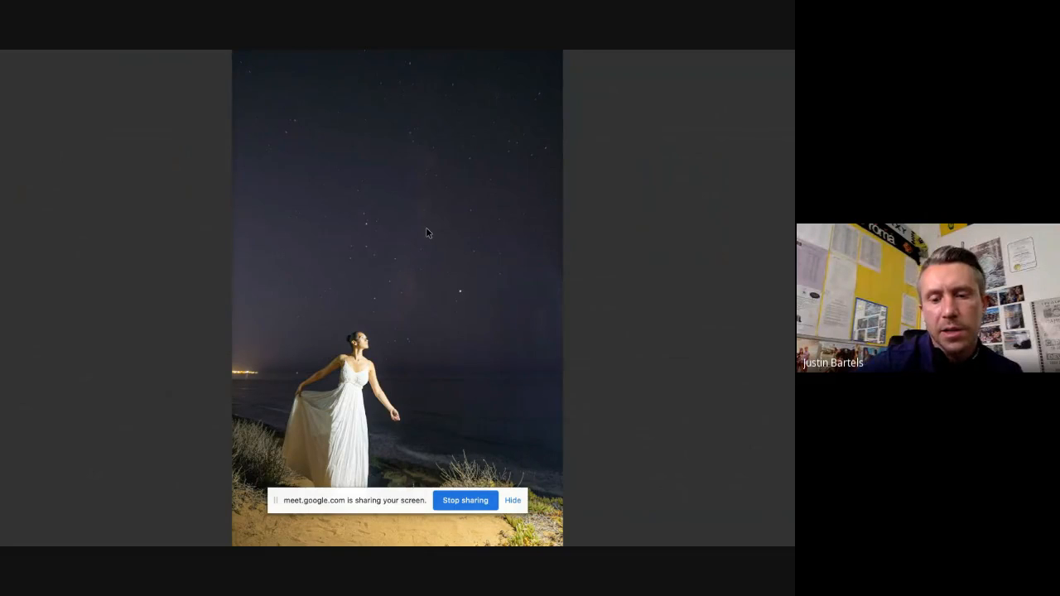
pyautogui.press('Right')
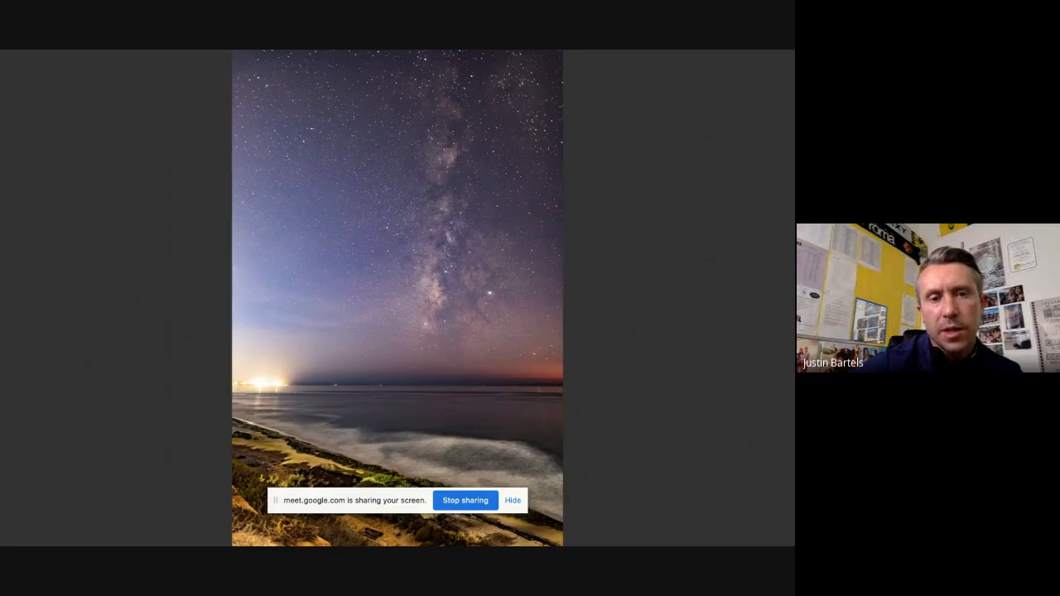
pyautogui.press('Left')
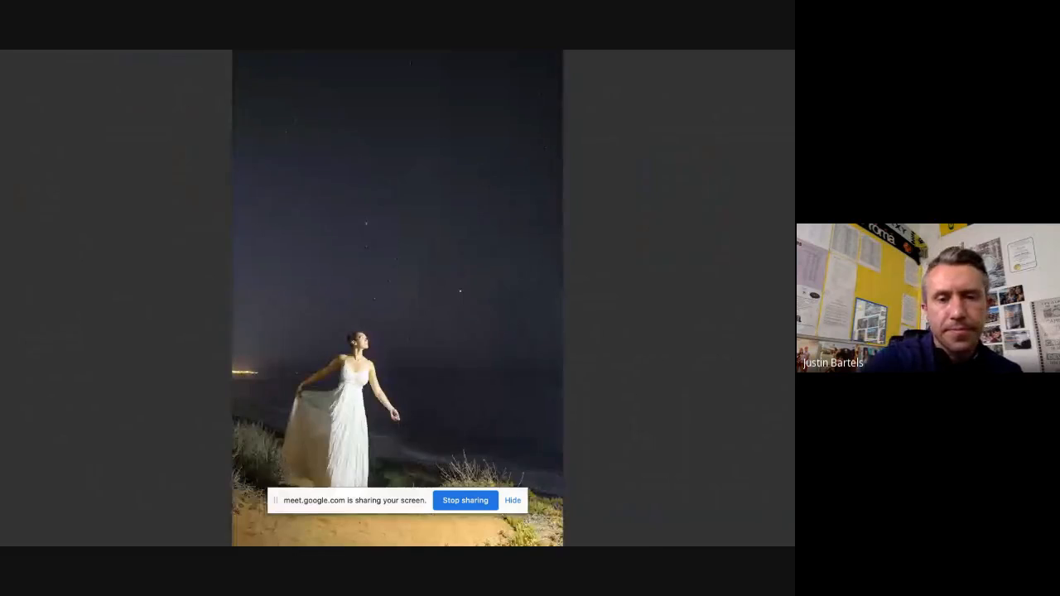
pyautogui.press('space')
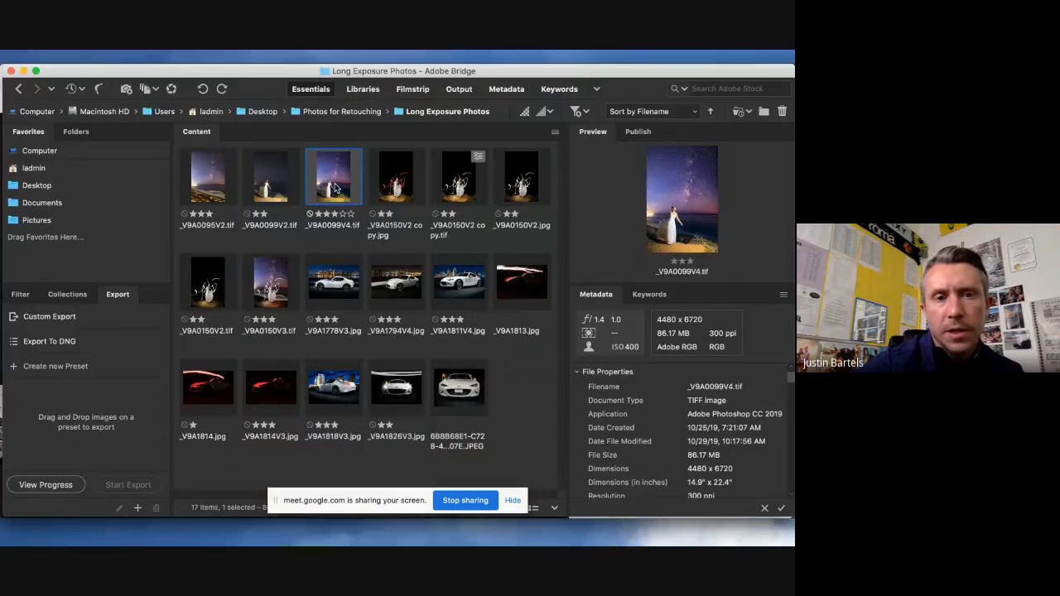
pyautogui.press('space')
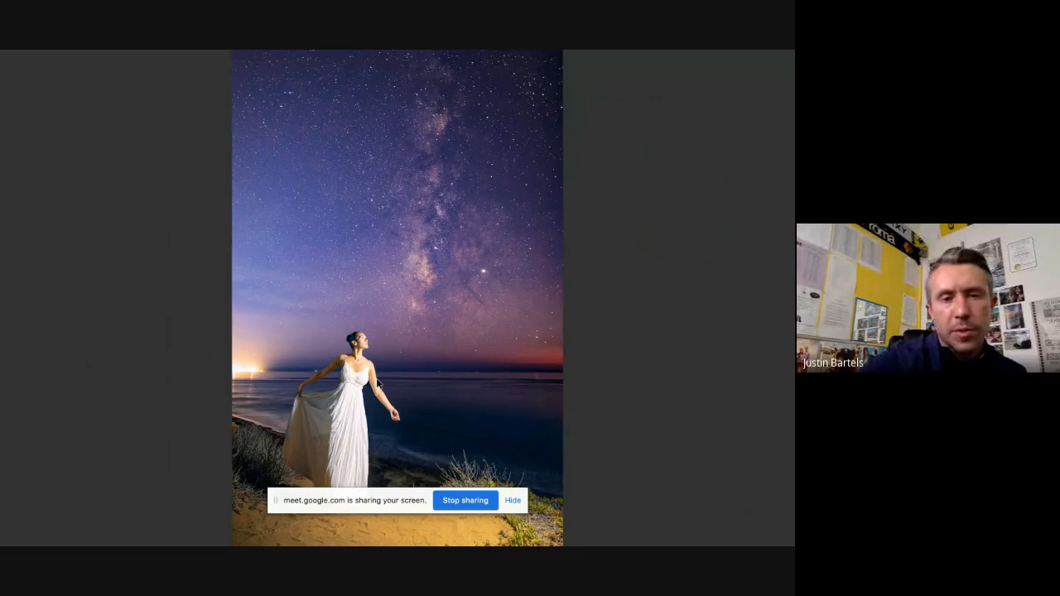
pyautogui.press('space')
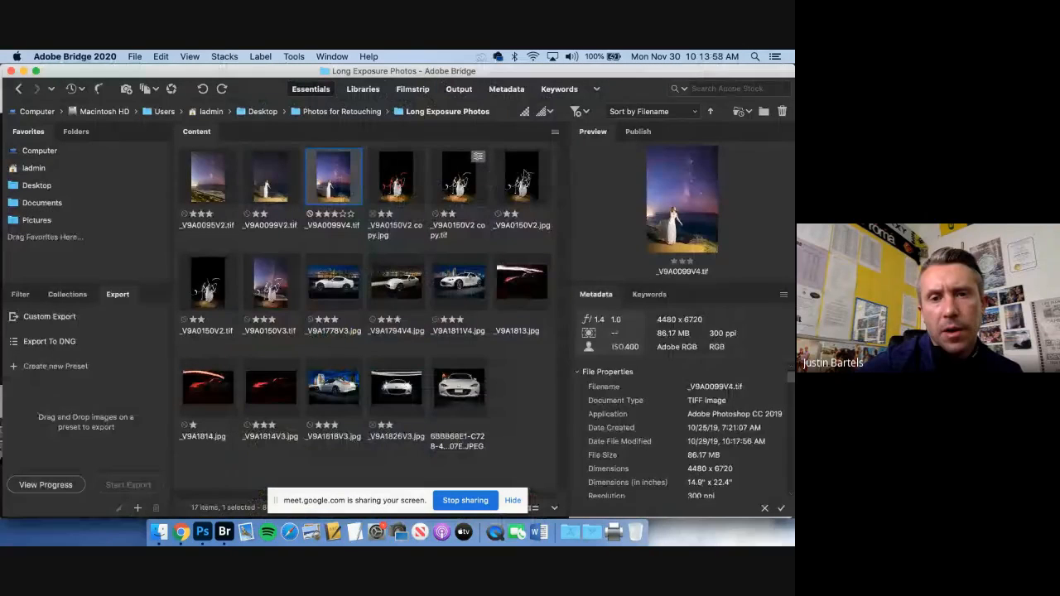
# Delete the files _V9A0150V2 copy.jpg, _V9A0150V2 copy.tif and _V9A0150V2.jpg from the Long Exposure Photos folder
pyautogui.click(523, 172)
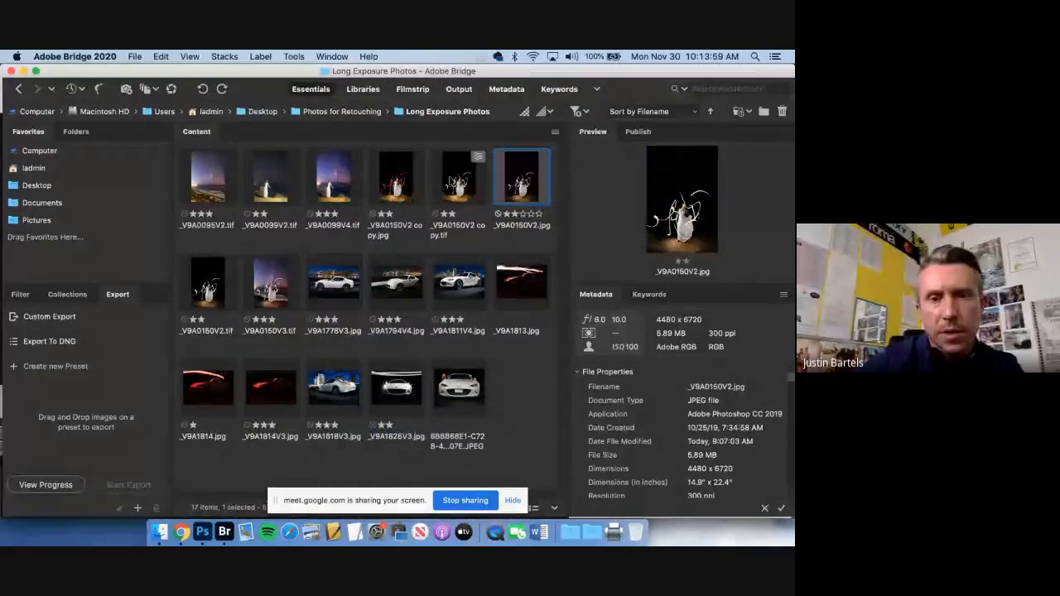
pyautogui.keyDown('shift'); pyautogui.click(396, 175); pyautogui.keyUp('shift')
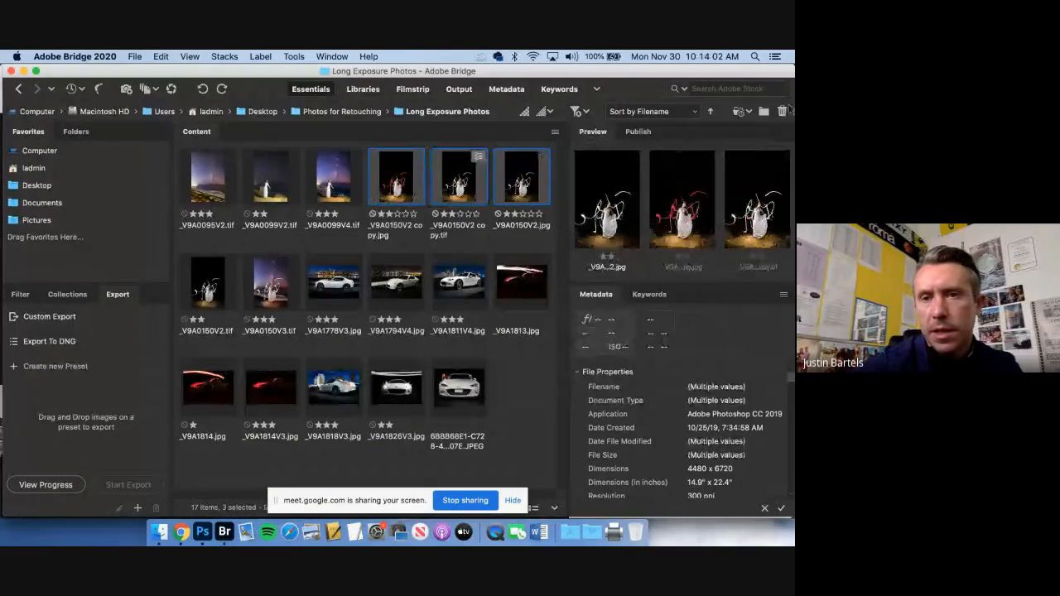
pyautogui.press('super+BackSpace')
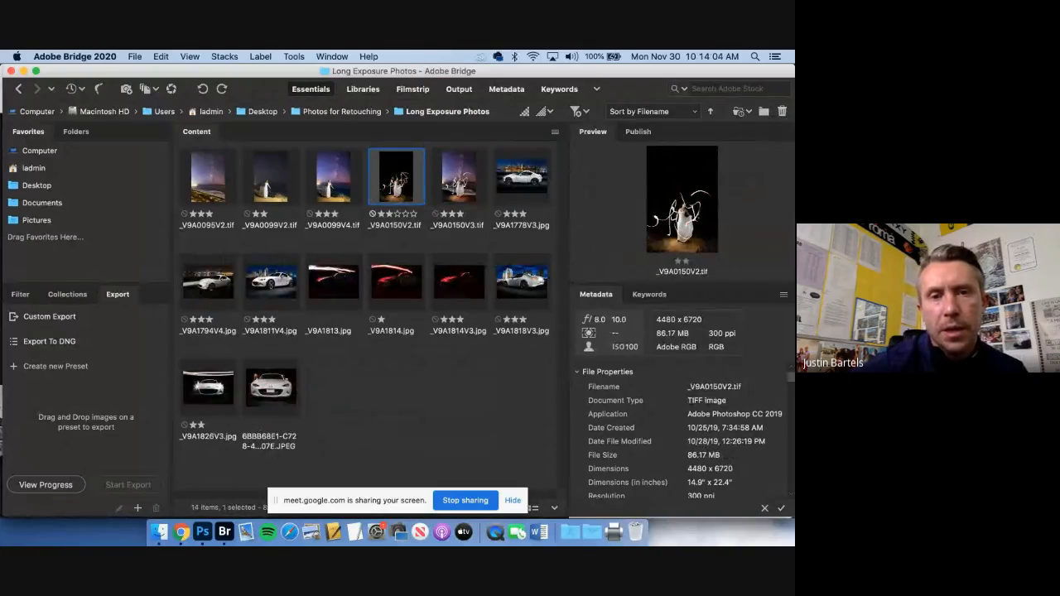
# Examine the light-painting portrait _V9A0150V2.tif full screen and check its exposure settings in the metadata
pyautogui.press('space')
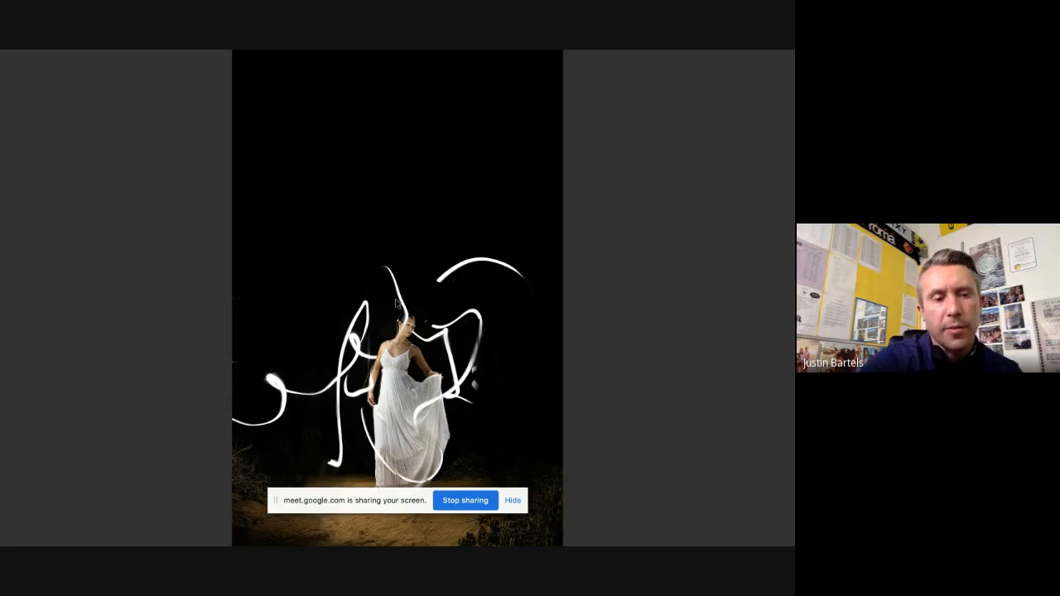
pyautogui.press('space')
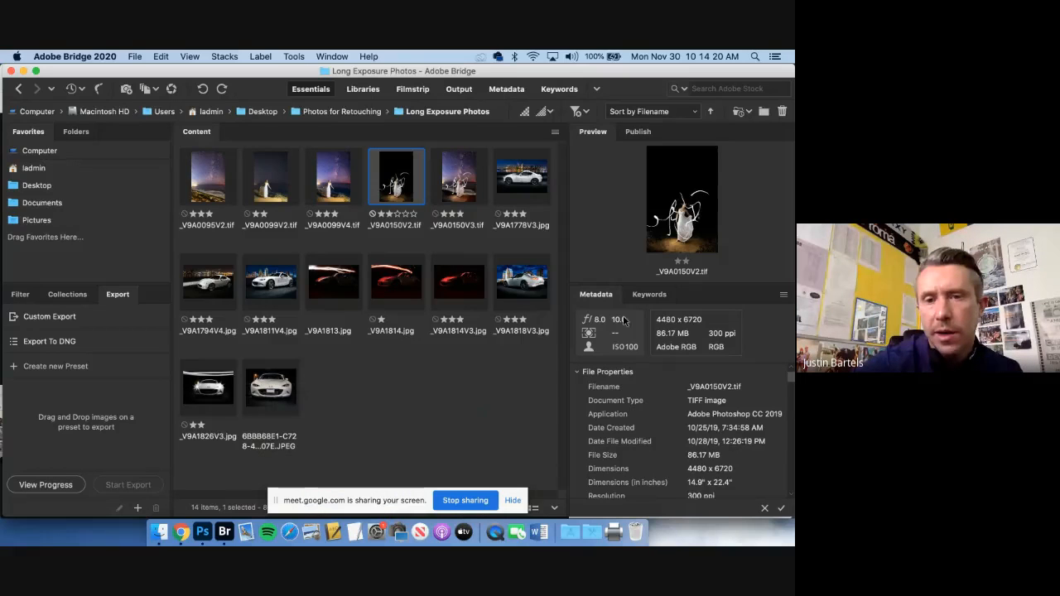
pyautogui.press('space')
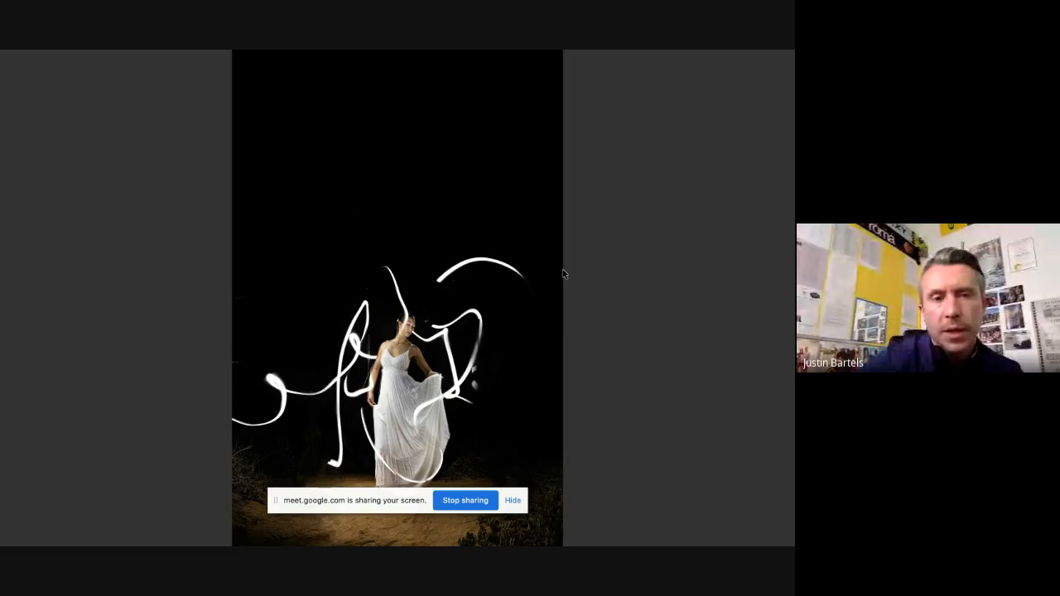
pyautogui.press('space')
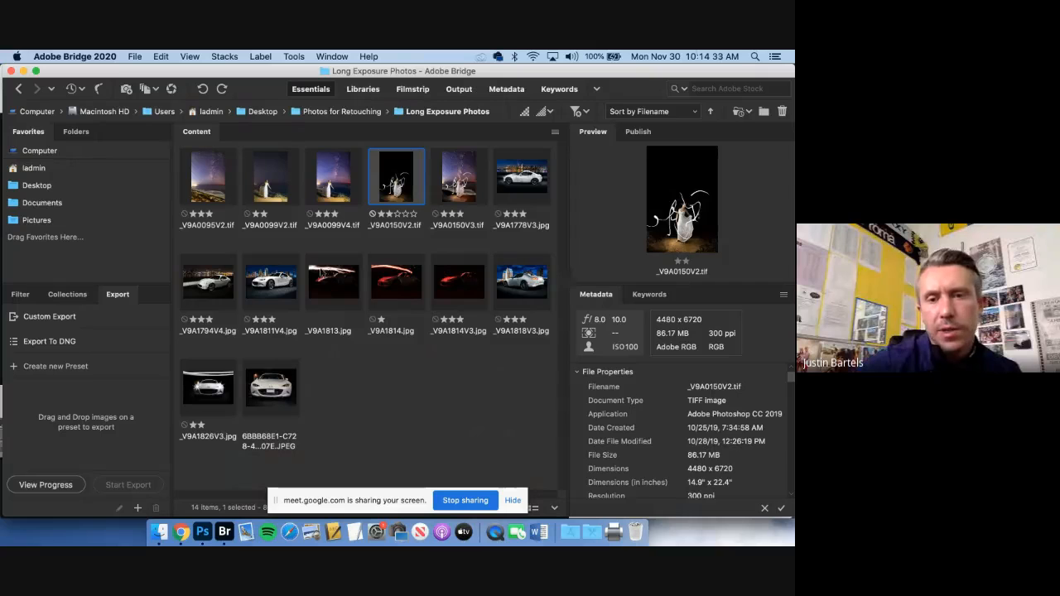
# View the light-painted car photos _V9A1813.jpg and _V9A1814.jpg full screen
pyautogui.click(322, 274)
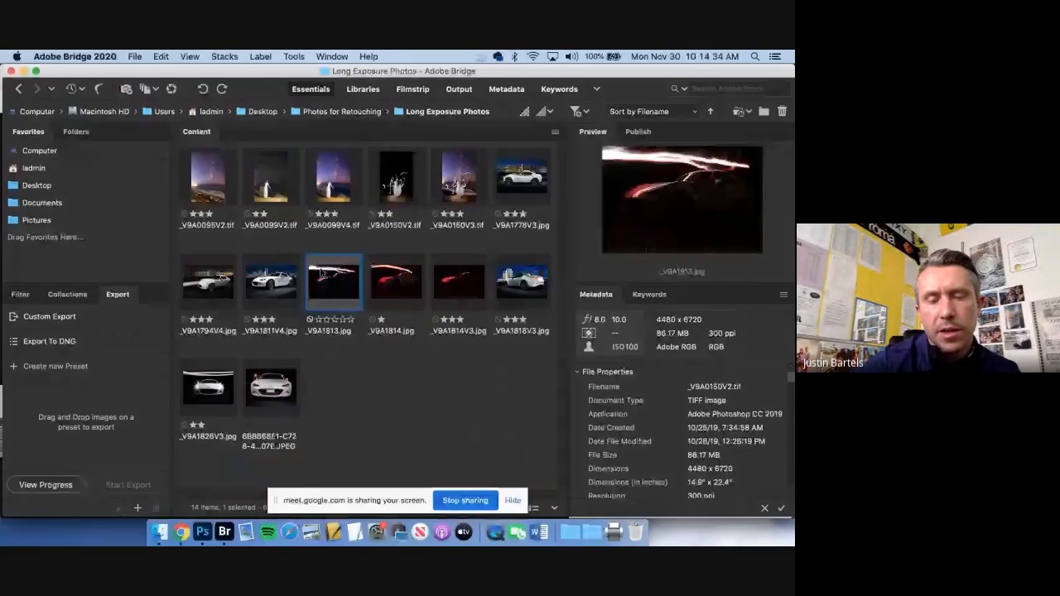
pyautogui.press('space')
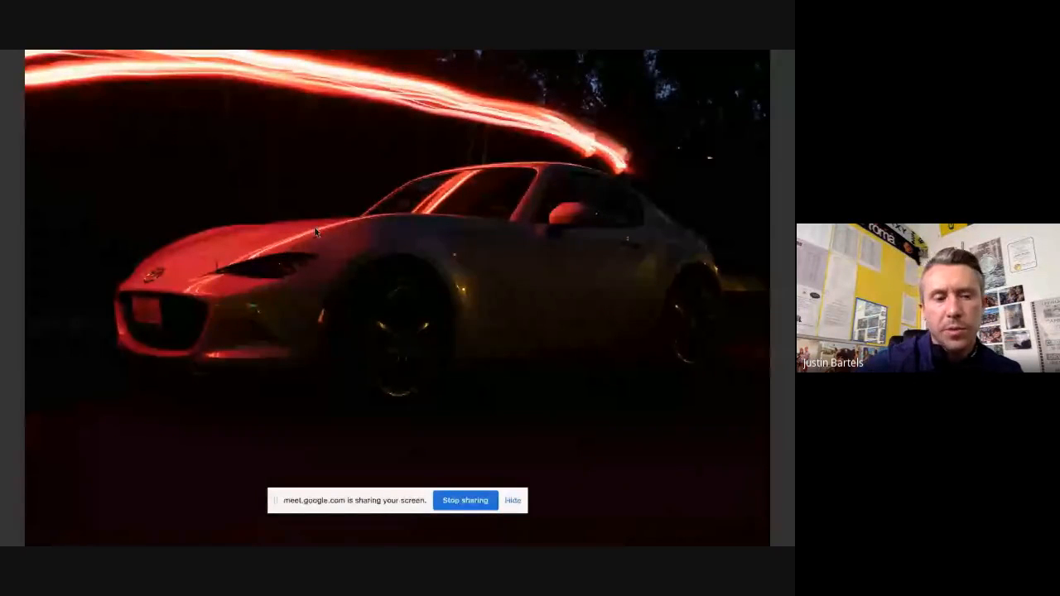
pyautogui.press('Escape')
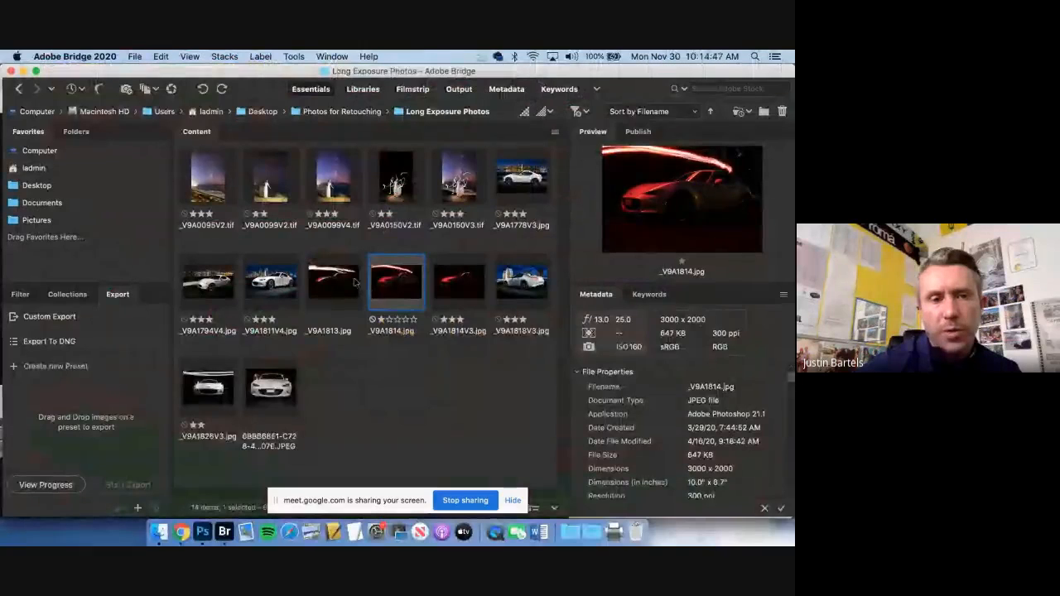
pyautogui.press('space')
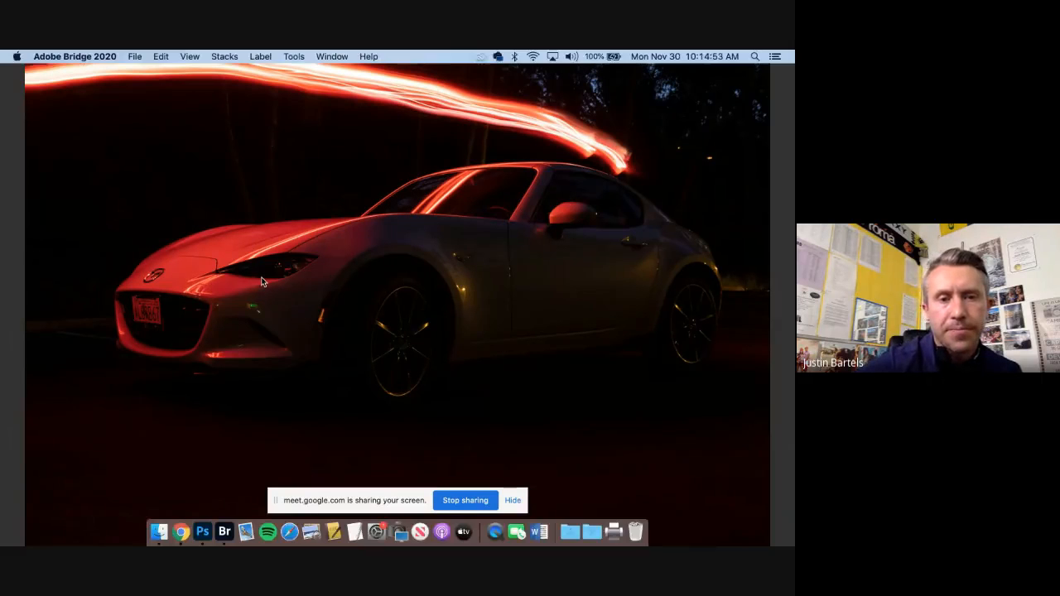
pyautogui.press('space')
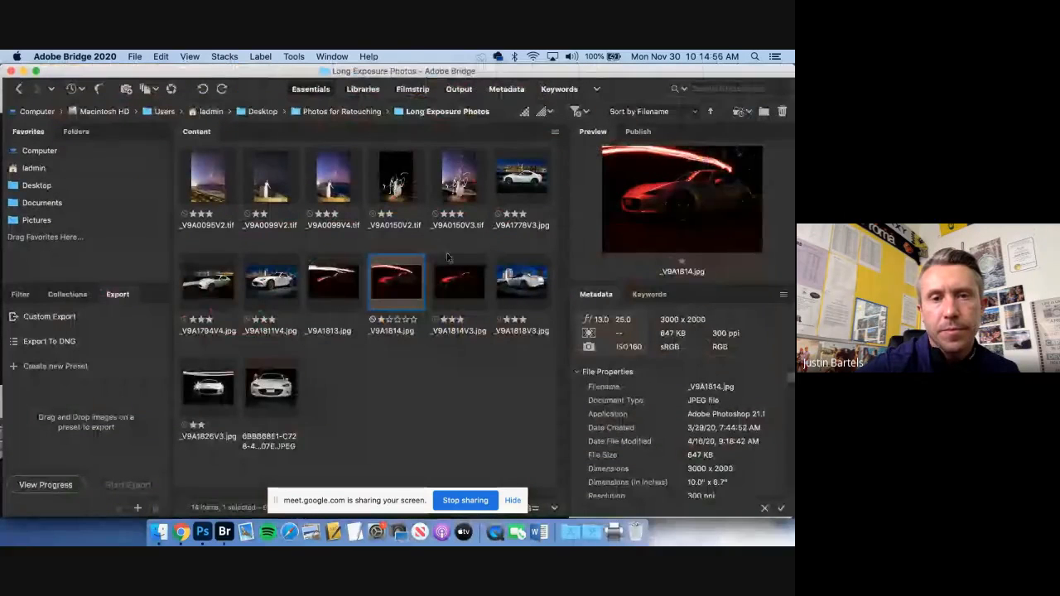
# Duplicate the light-painting portrait _V9A0150V2.tif and select the copy
pyautogui.click(416, 188)
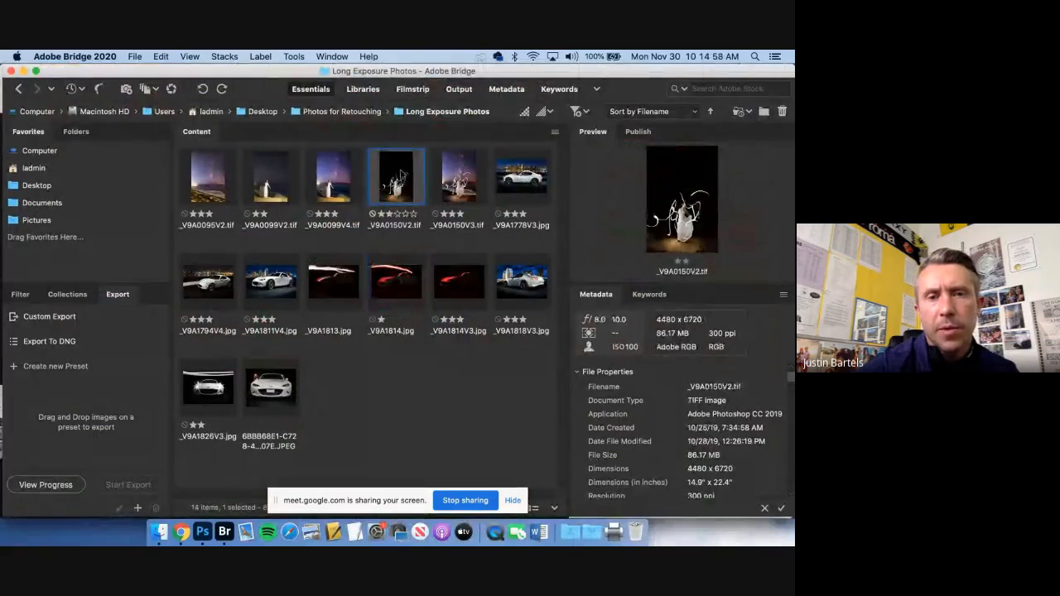
pyautogui.rightClick(402, 174)
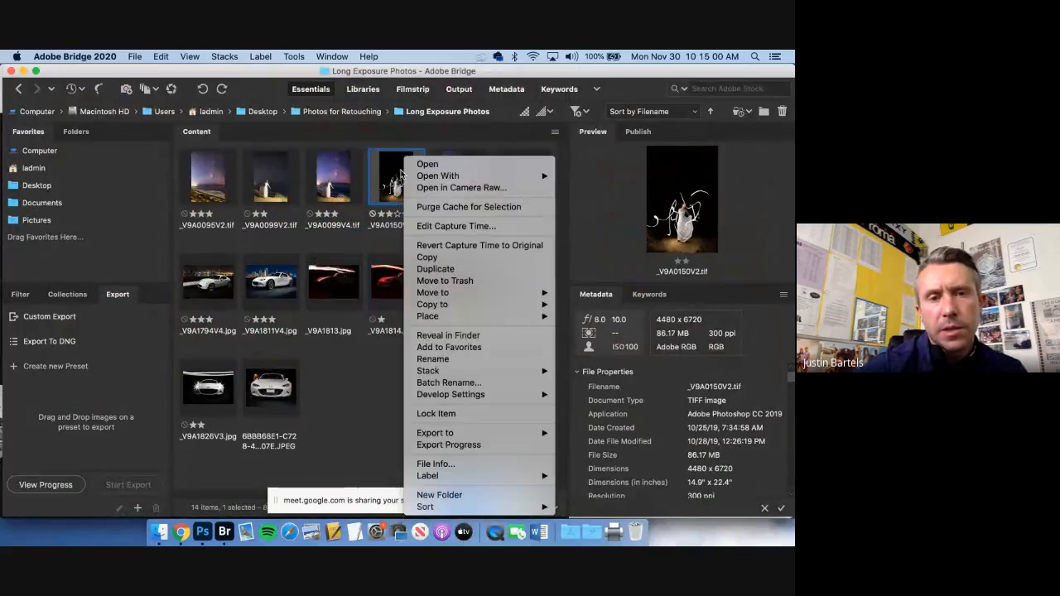
pyautogui.click(436, 273)
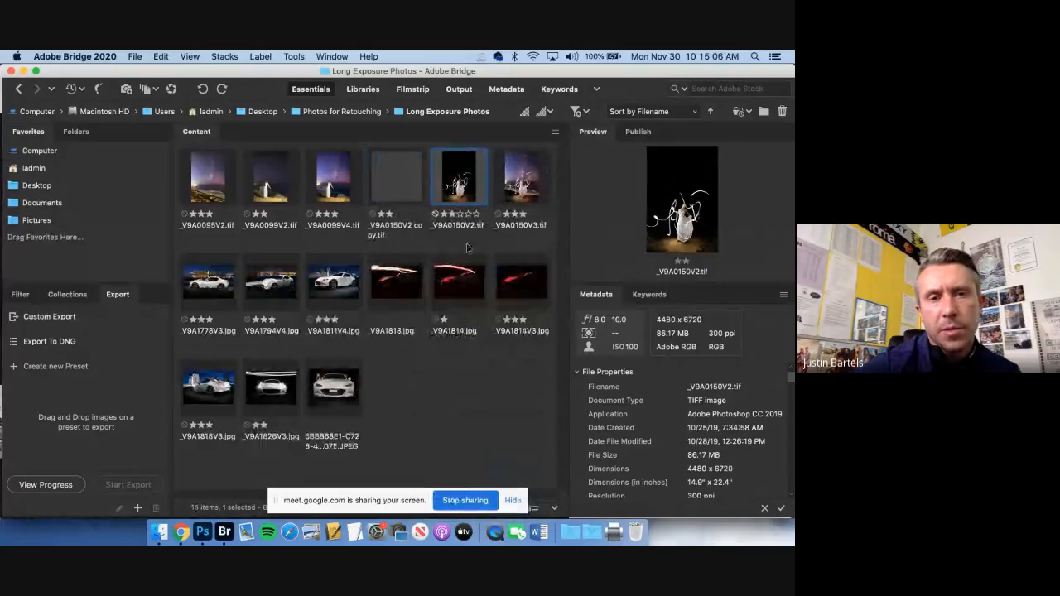
pyautogui.click(408, 180)
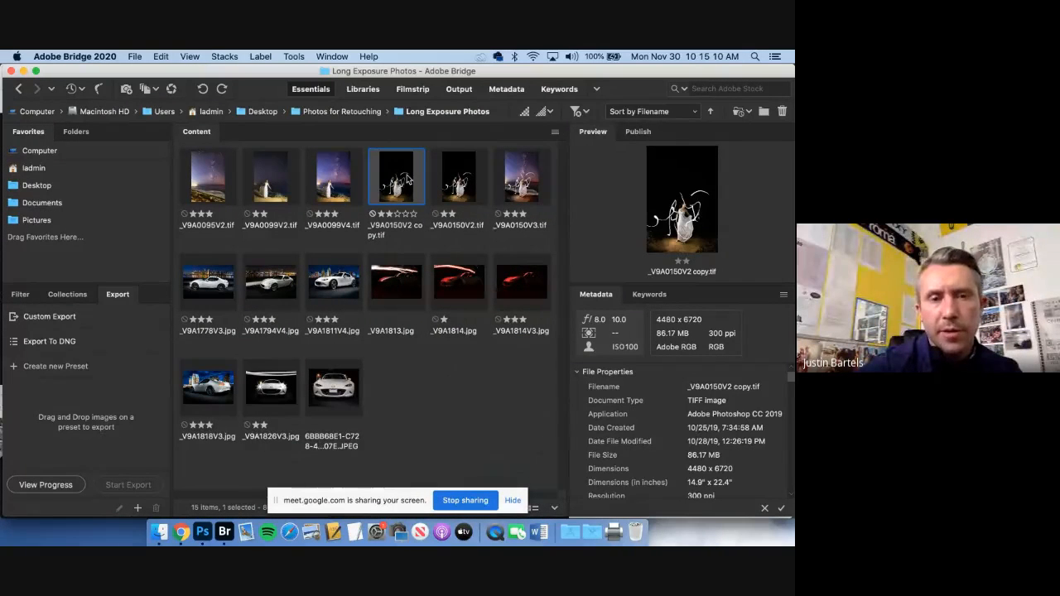
# Open the duplicated light-painting portrait _V9A0150V2 copy.tif in Camera Raw
pyautogui.rightClick(407, 179)
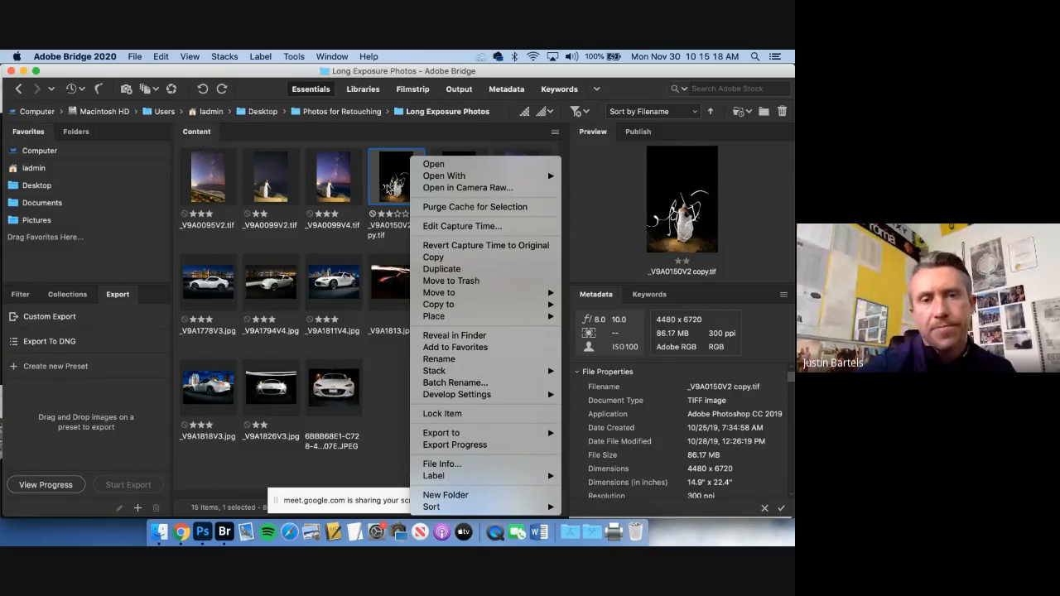
pyautogui.click(388, 187)
pyautogui.rightClick(390, 158)
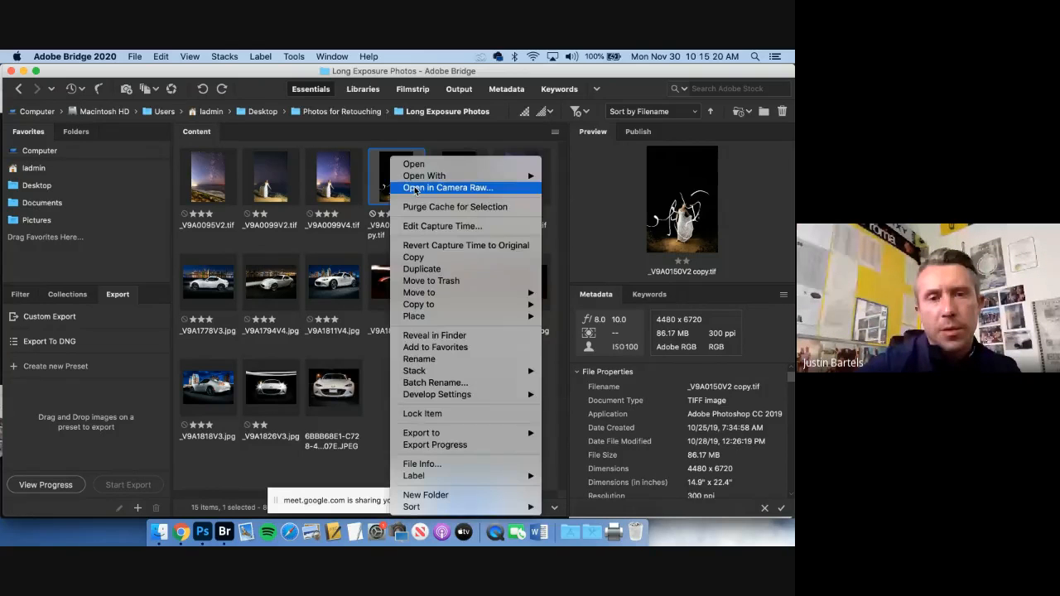
pyautogui.click(415, 189)
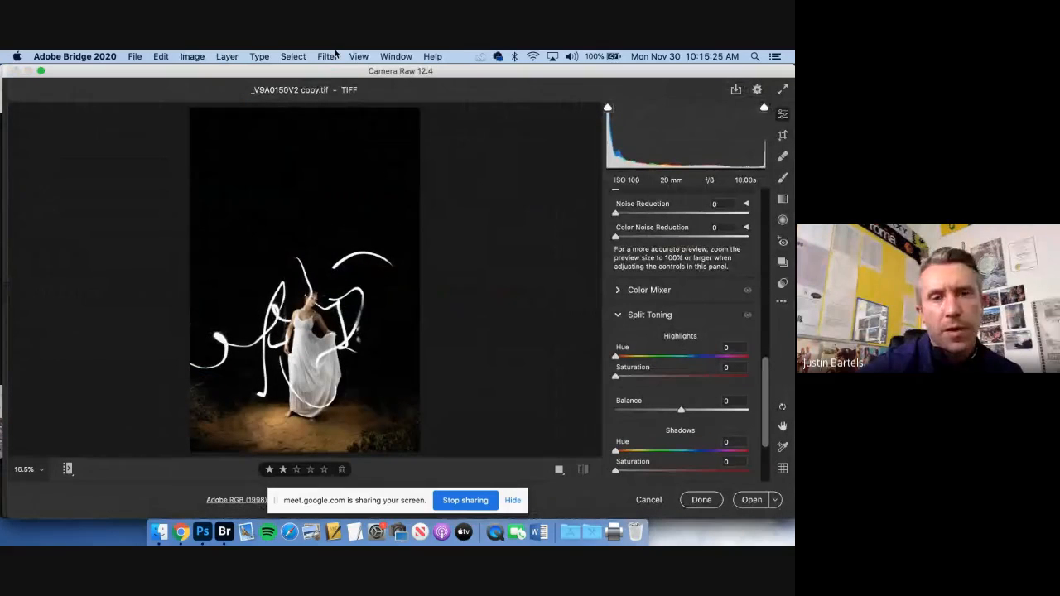
# Look through the portrait's available adjustments, from Basic and Detail to Split Toning
pyautogui.scroll(15, 665, 367)
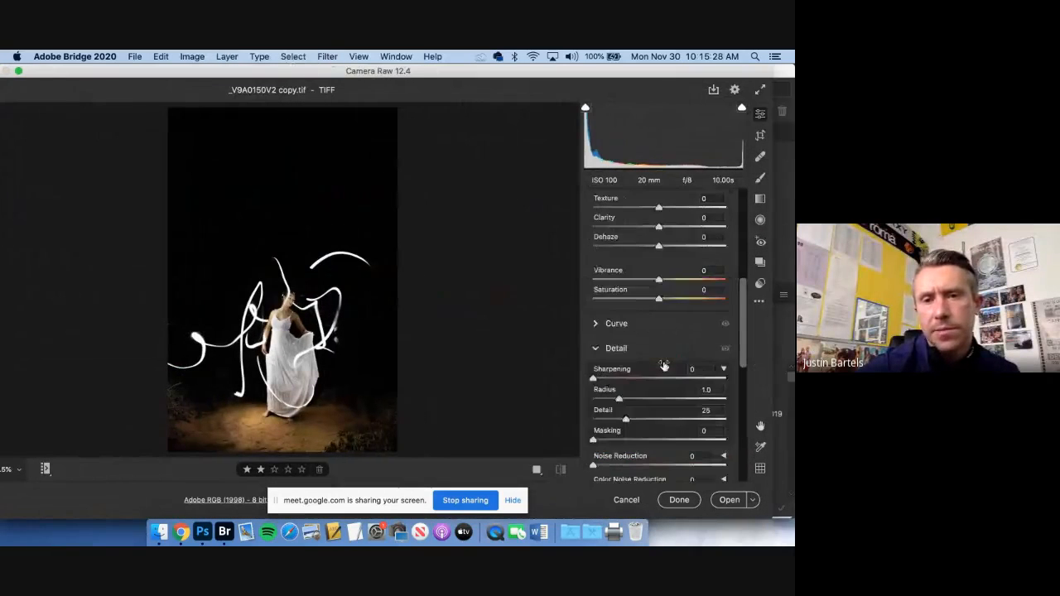
pyautogui.scroll(-3, 670, 331)
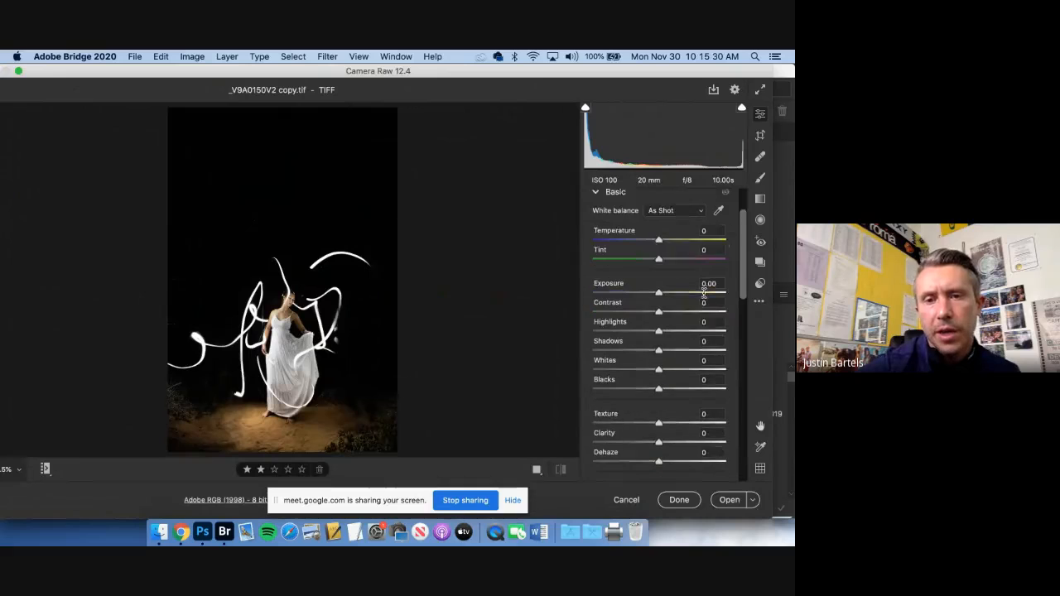
pyautogui.scroll(-2, 666, 282)
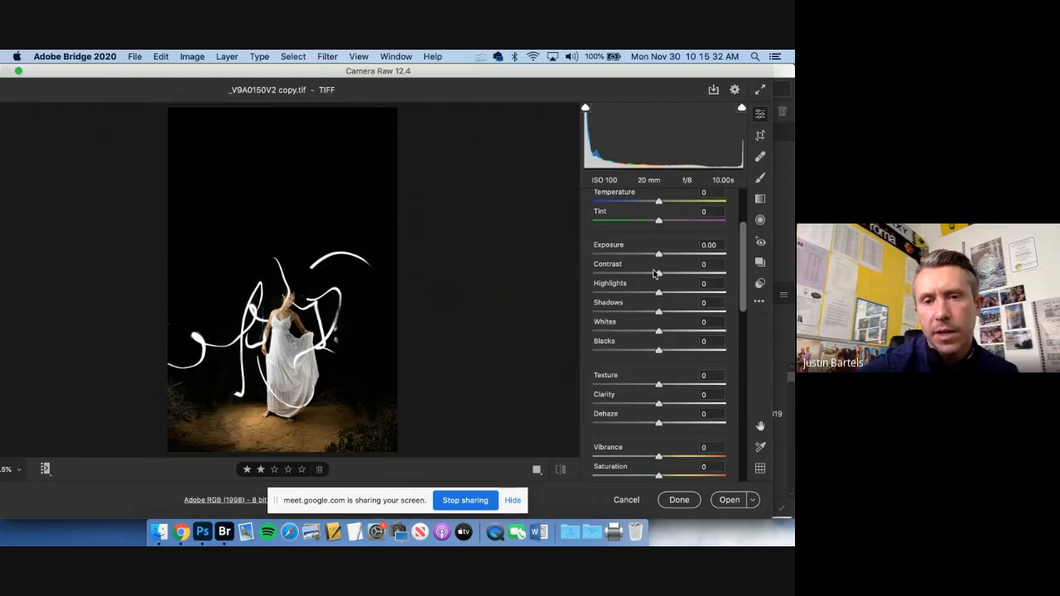
pyautogui.scroll(2, 658, 362)
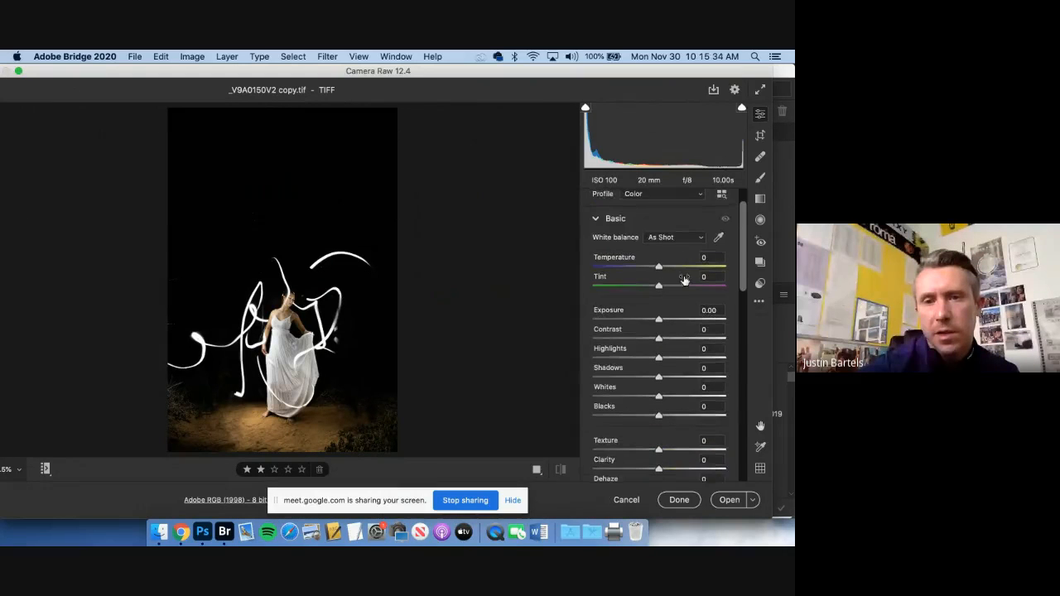
pyautogui.scroll(-5, 659, 372)
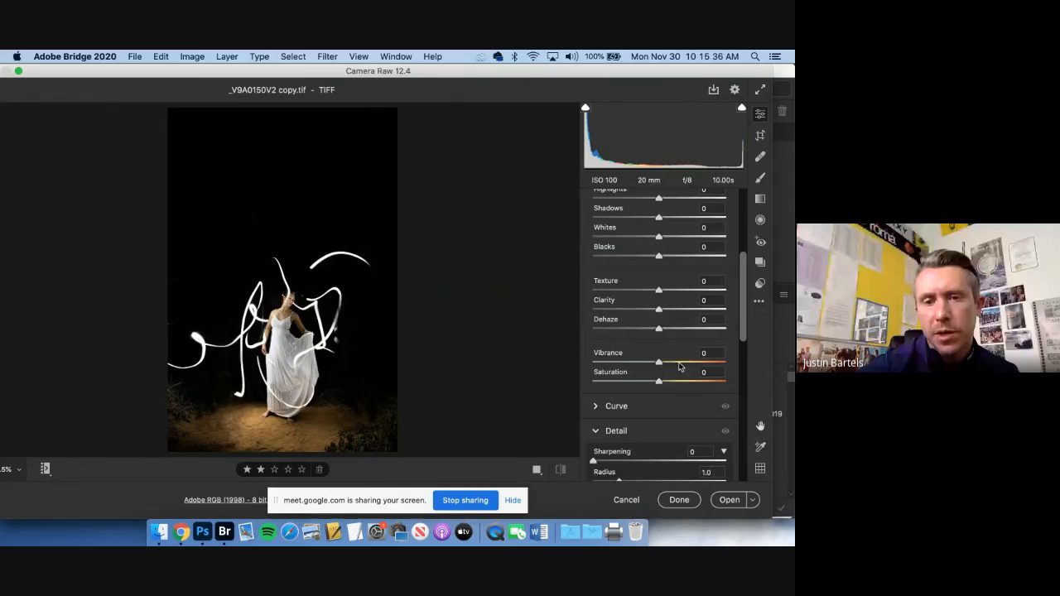
pyautogui.scroll(-5, 679, 366)
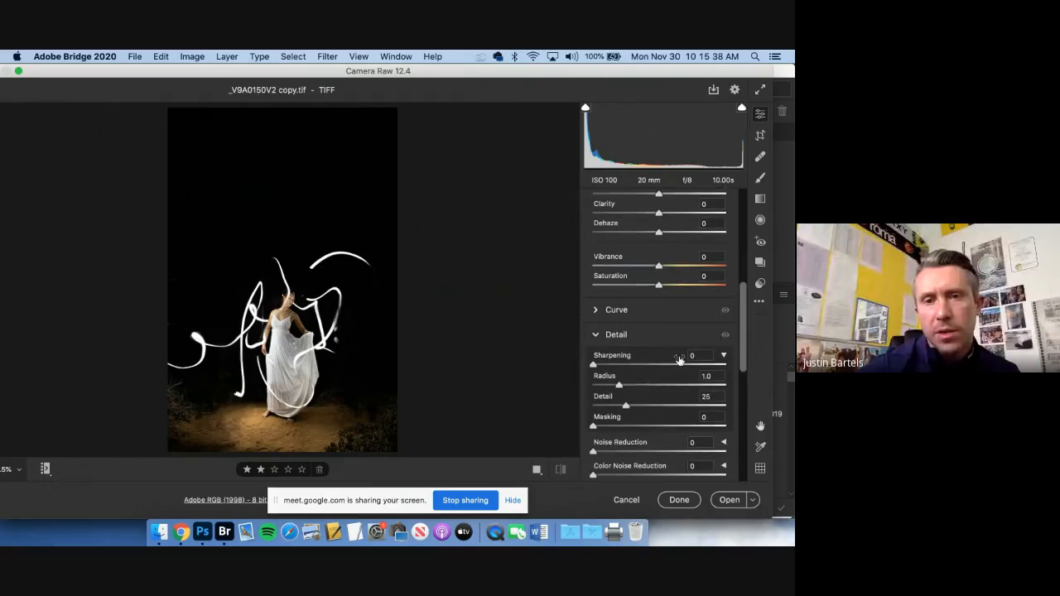
pyautogui.scroll(1, 662, 207)
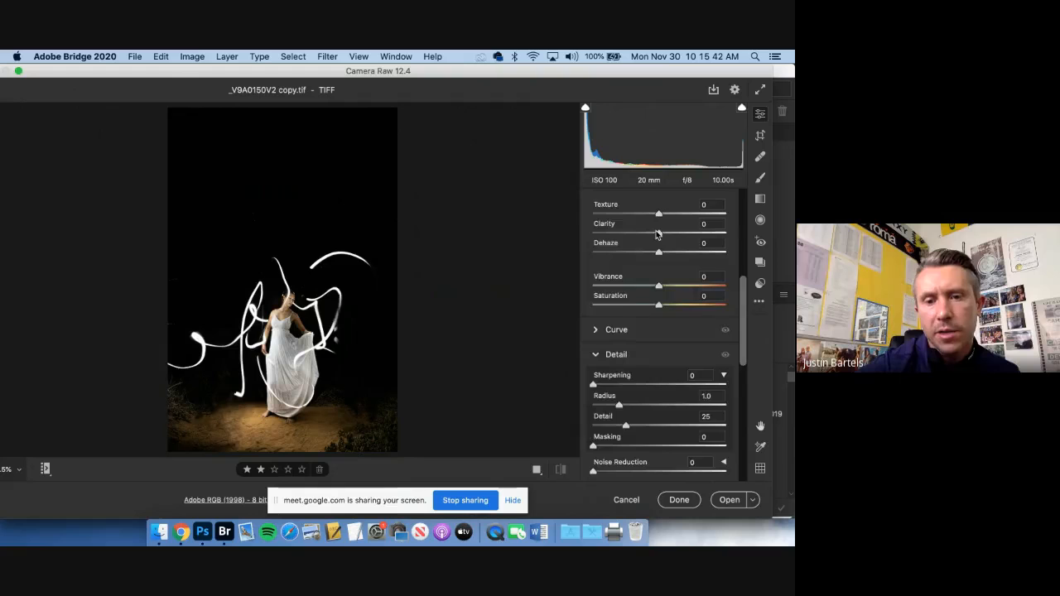
pyautogui.scroll(-10, 657, 235)
pyautogui.scroll(-5, 656, 240)
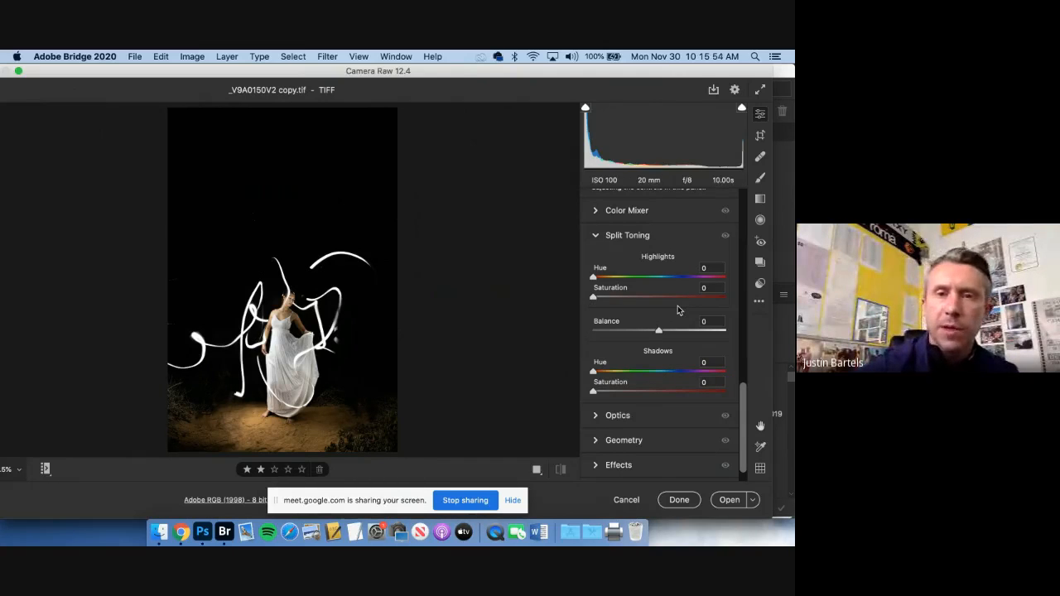
# Set the portrait's Exposure to +0.30 and check the highlight and shadow clipping warnings
pyautogui.scroll(15, 676, 310)
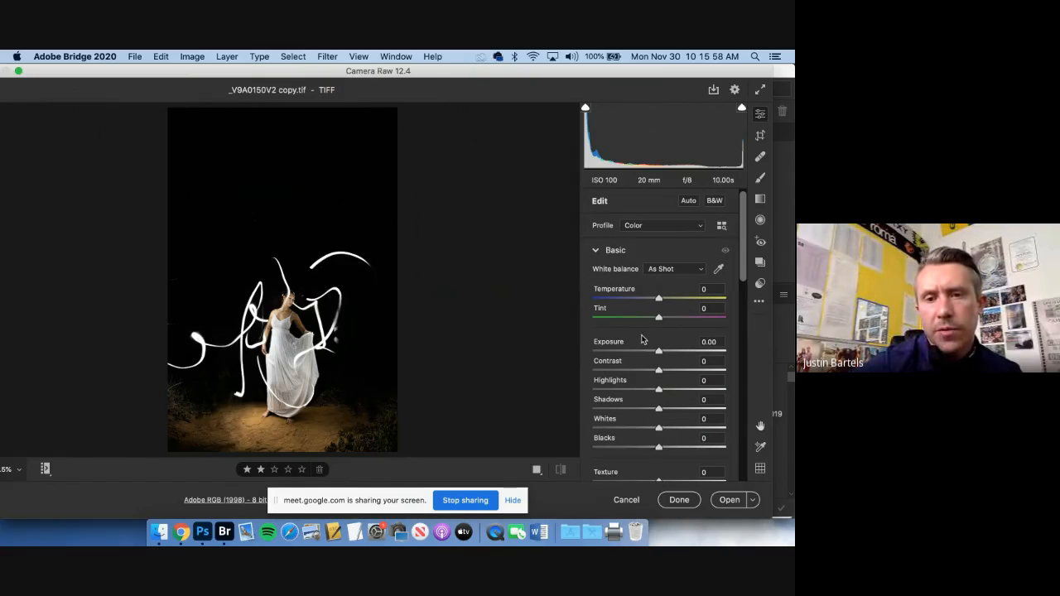
pyautogui.moveTo(659, 353)
pyautogui.mouseDown()
pyautogui.moveTo(688, 351)
pyautogui.moveTo(643, 356)
pyautogui.moveTo(662, 365)
pyautogui.mouseUp()
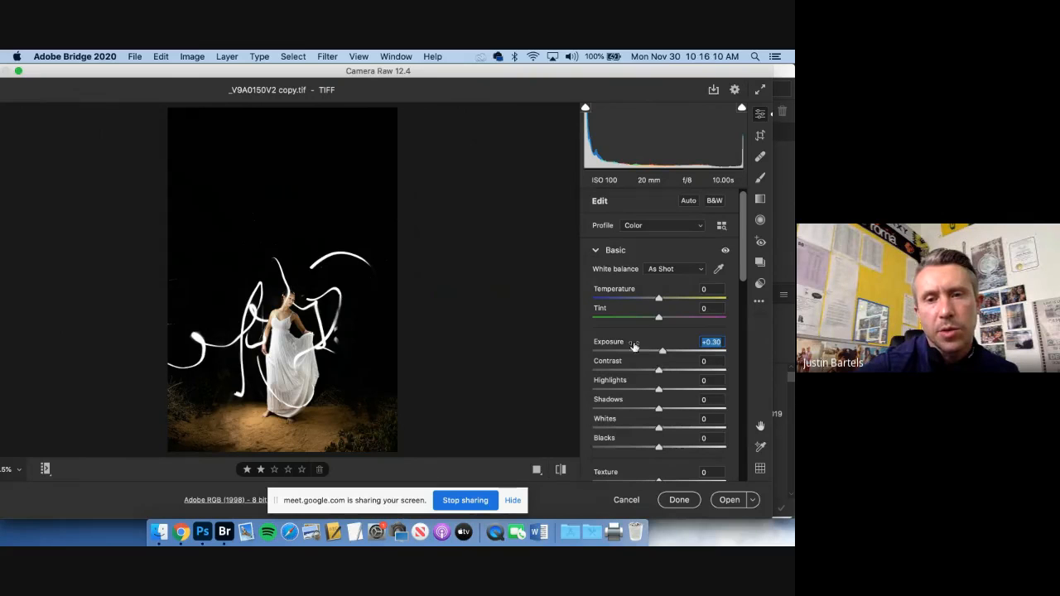
pyautogui.click(739, 108)
pyautogui.click(584, 110)
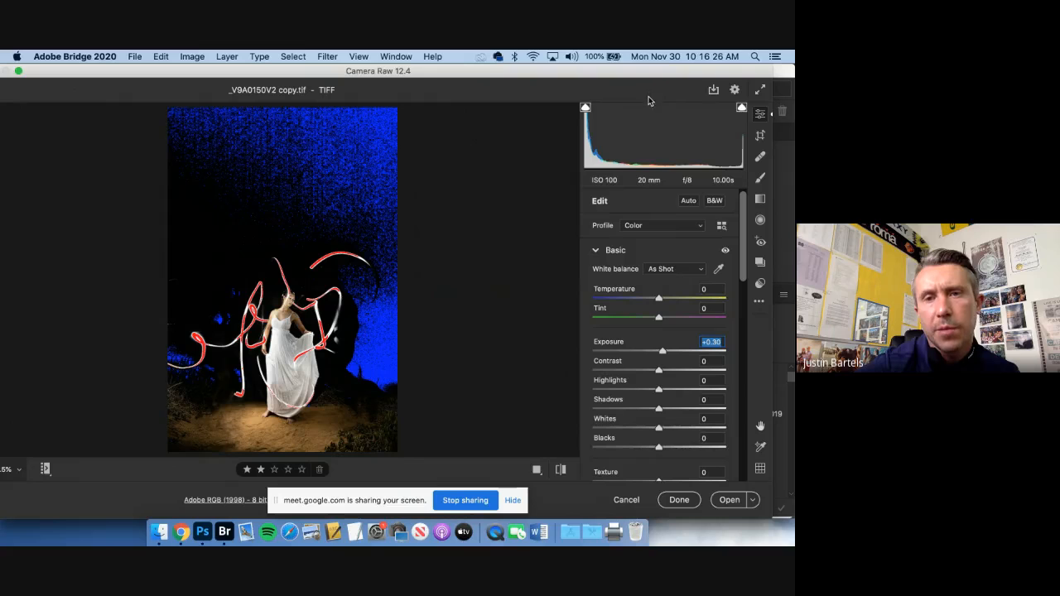
pyautogui.click(742, 109)
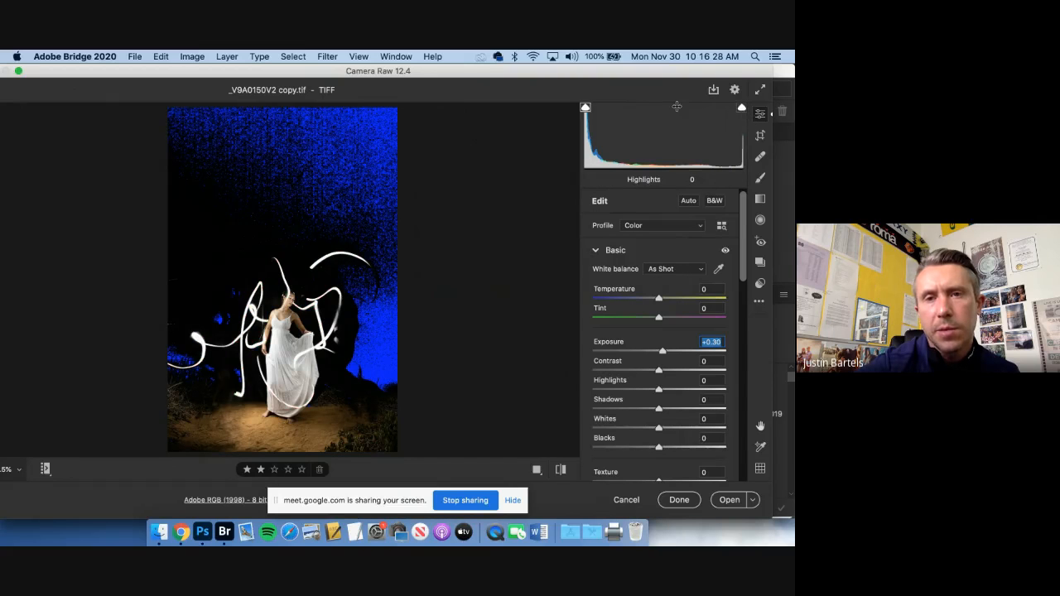
pyautogui.click(585, 108)
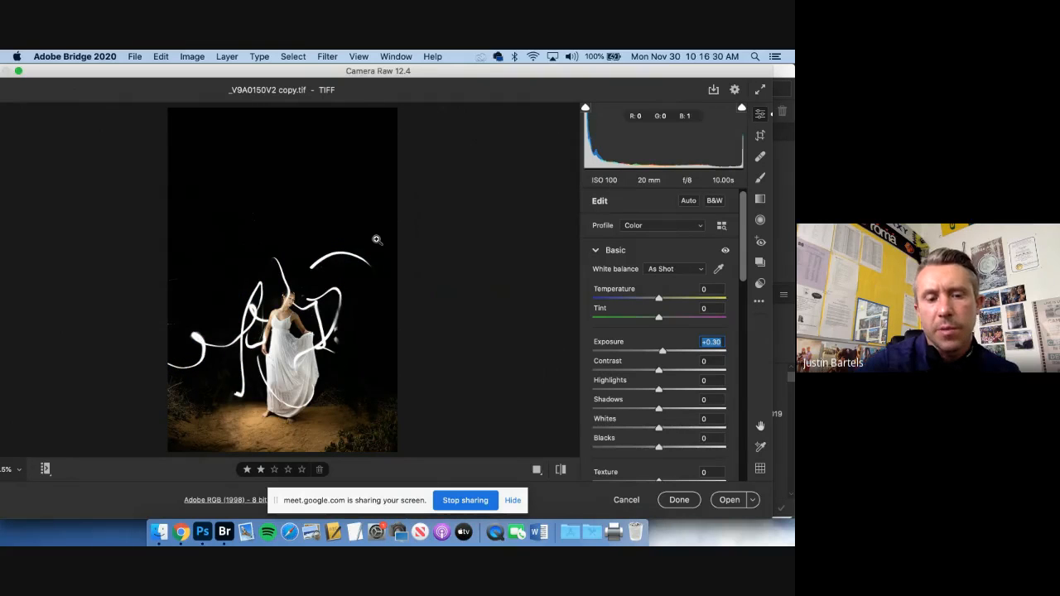
# Set the portrait's Highlights to +16 and Shadows to +26 while viewing the woman up close
pyautogui.press('super+equal')
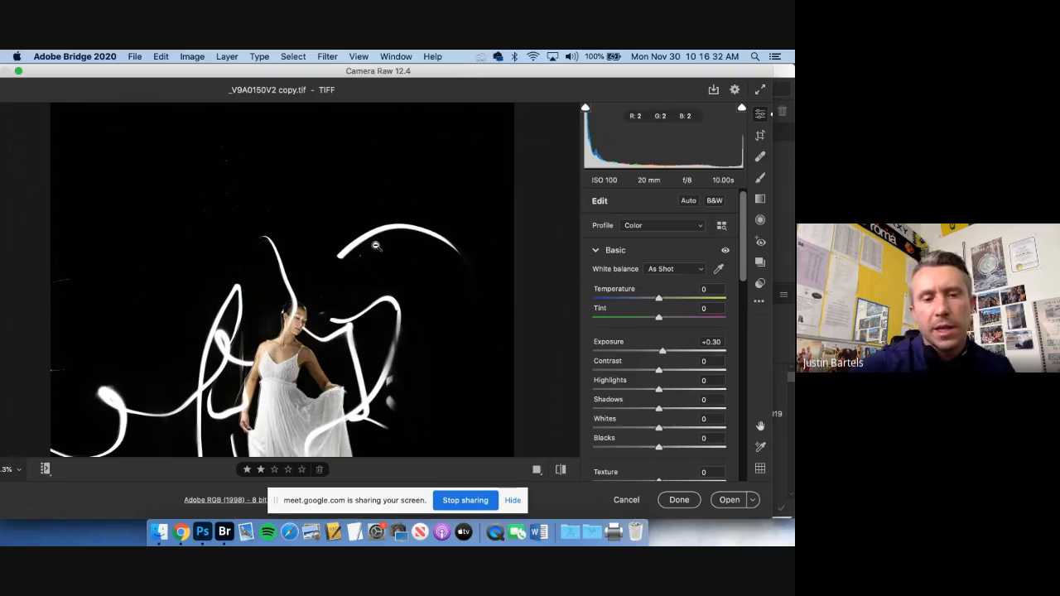
pyautogui.moveTo(362, 273); pyautogui.dragTo(362, 166)
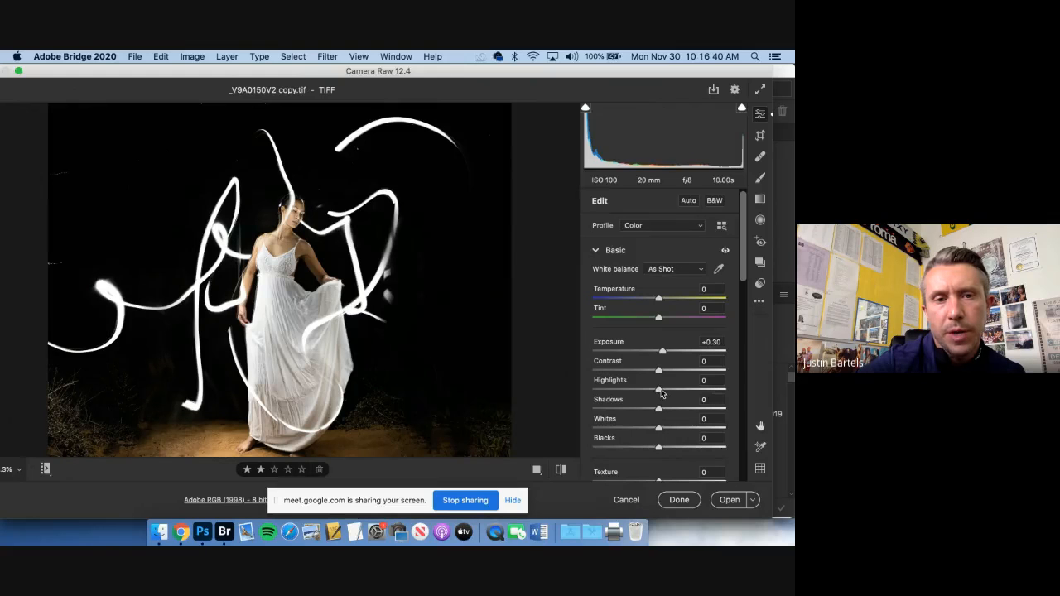
pyautogui.moveTo(661, 393)
pyautogui.mouseDown()
pyautogui.moveTo(736, 384)
pyautogui.moveTo(609, 403)
pyautogui.moveTo(701, 389)
pyautogui.moveTo(671, 396)
pyautogui.mouseUp()
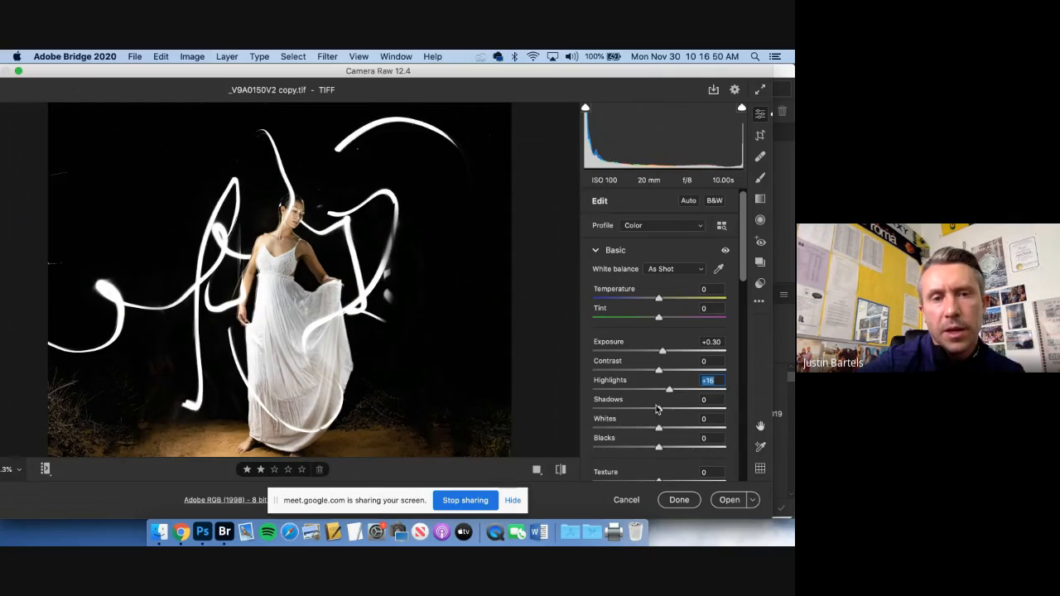
pyautogui.moveTo(658, 411); pyautogui.dragTo(719, 409)
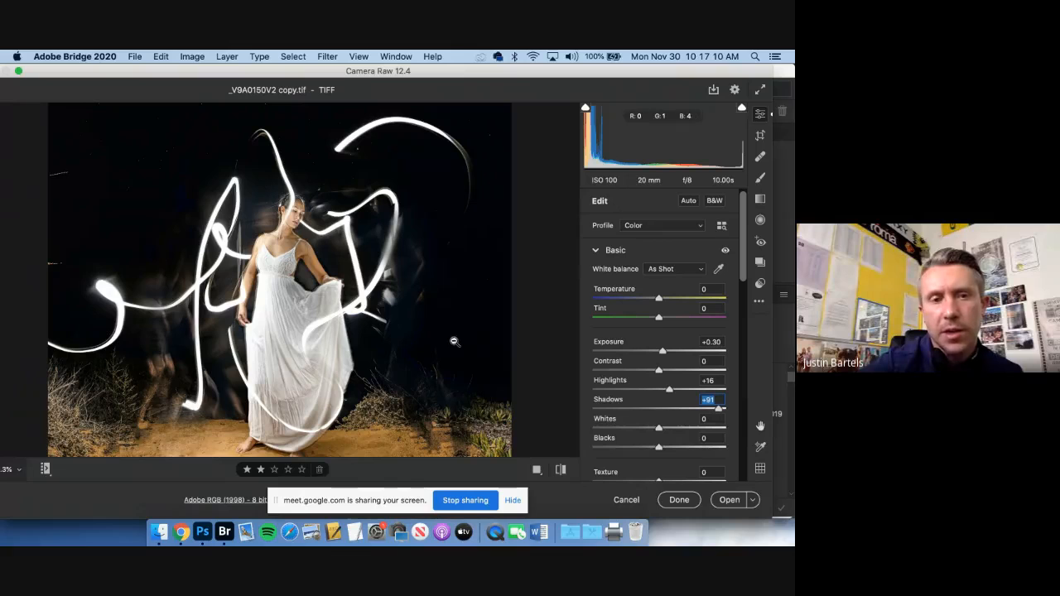
pyautogui.click(681, 406)
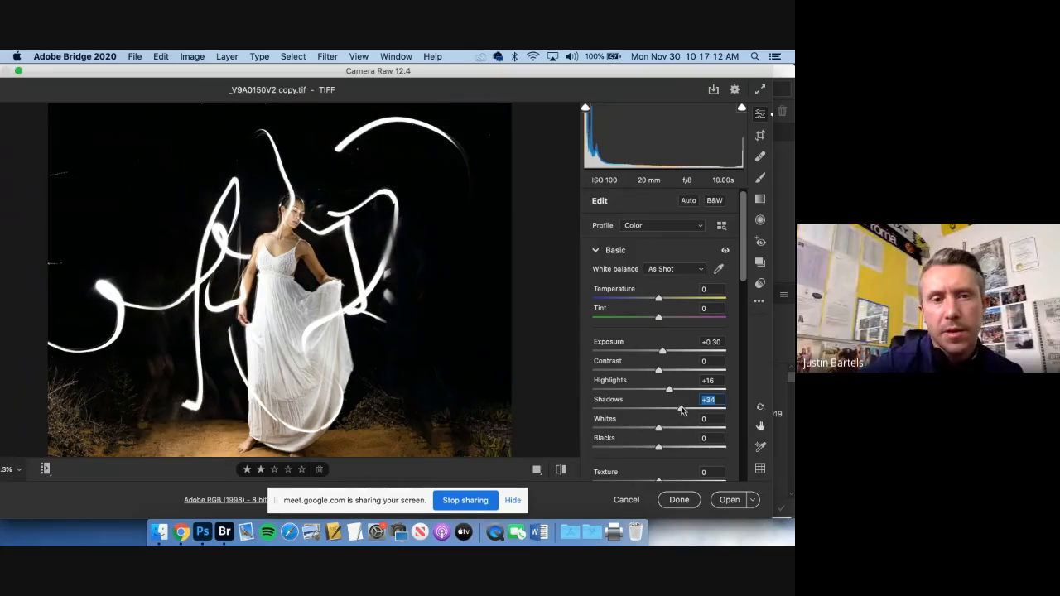
pyautogui.moveTo(680, 410); pyautogui.dragTo(675, 412)
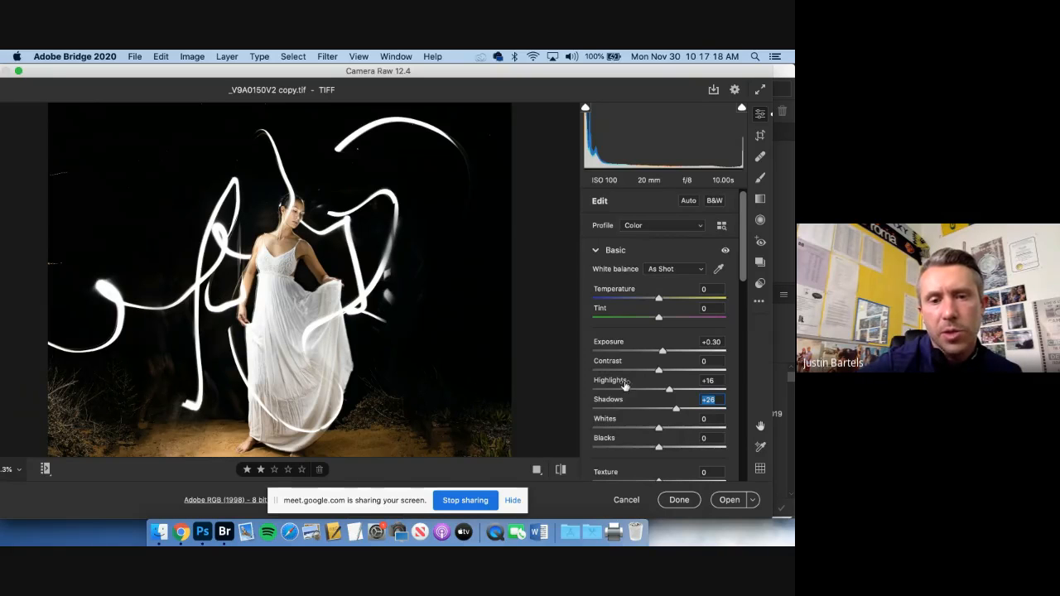
# Try a strong Clarity boost of +78 on the portrait
pyautogui.scroll(-4, 625, 386)
pyautogui.scroll(-3, 626, 386)
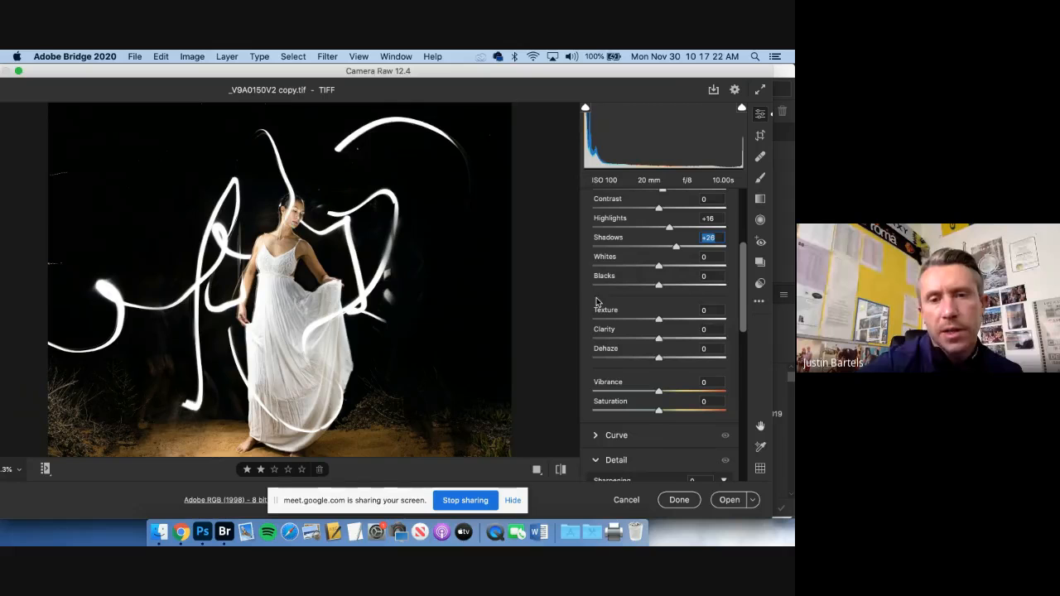
pyautogui.moveTo(662, 341); pyautogui.dragTo(710, 339)
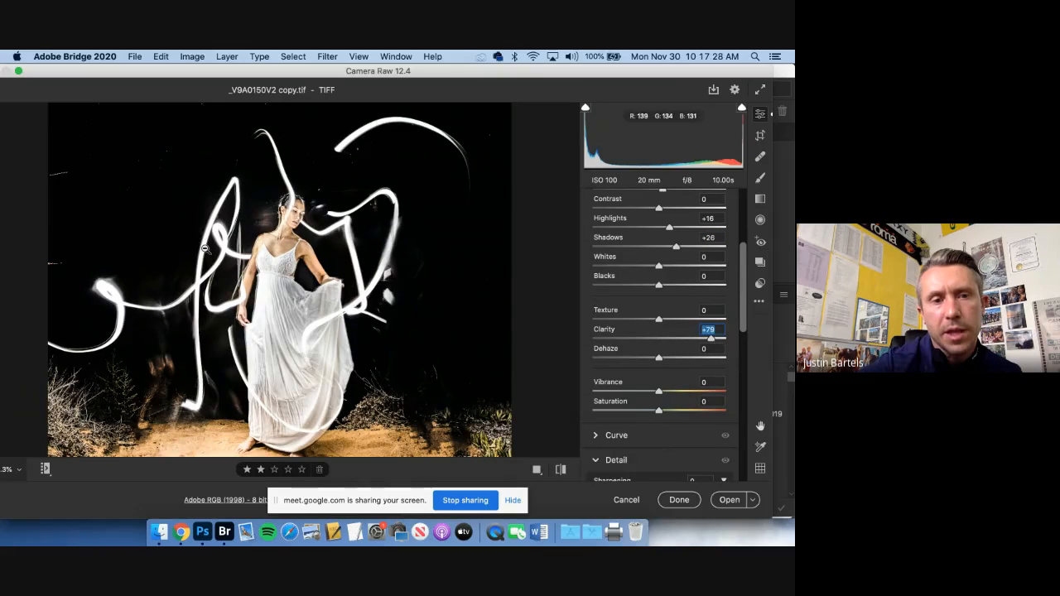
pyautogui.doubleClick(627, 339)
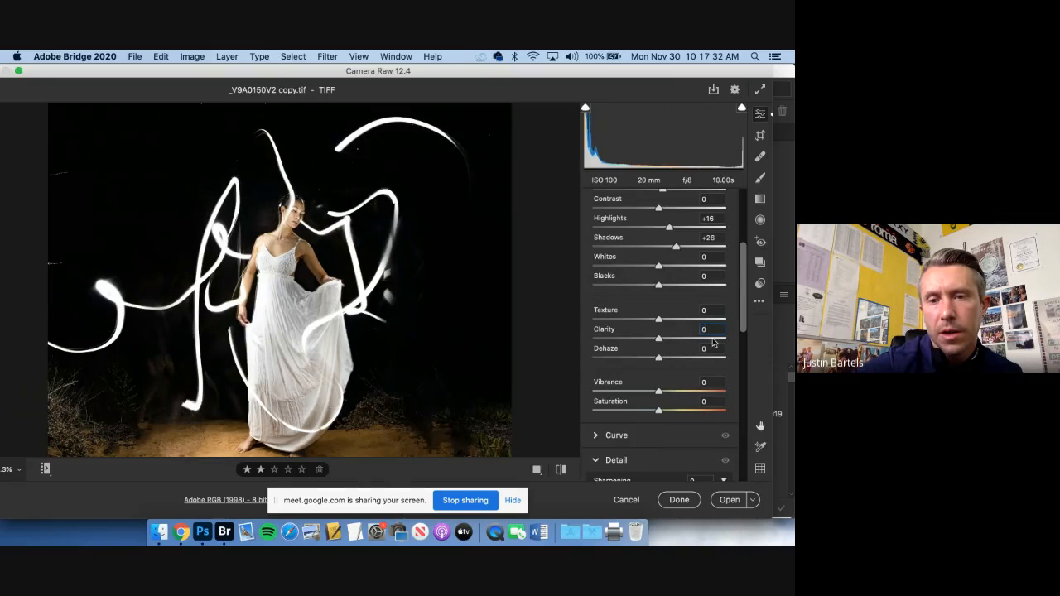
pyautogui.moveTo(714, 339); pyautogui.dragTo(710, 339)
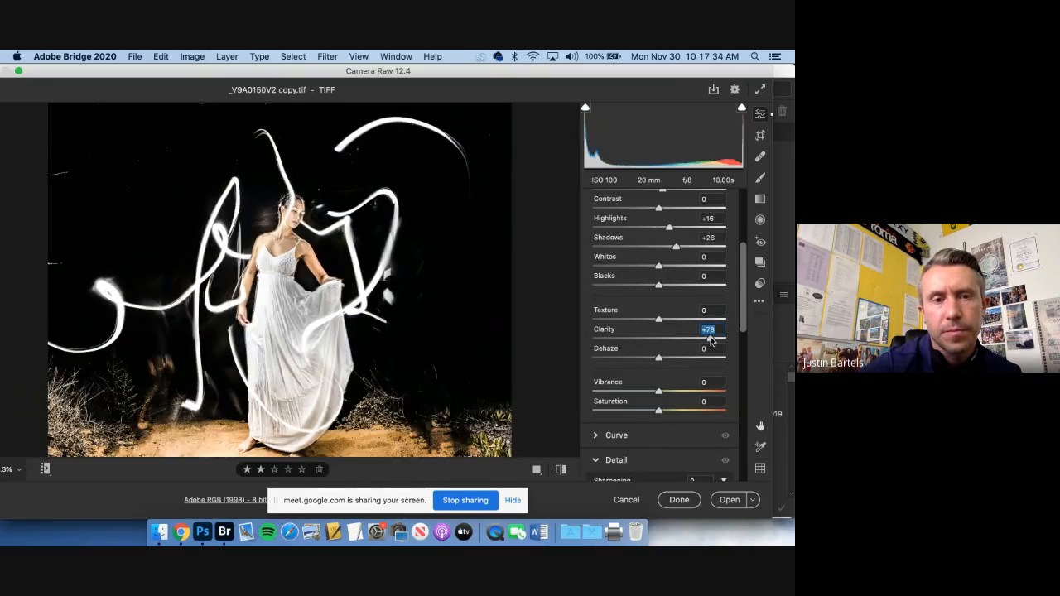
# Compare the portrait before and after the adjustments, and reset Clarity to 0
pyautogui.press('\\')
pyautogui.press('\\')
pyautogui.press('\\')
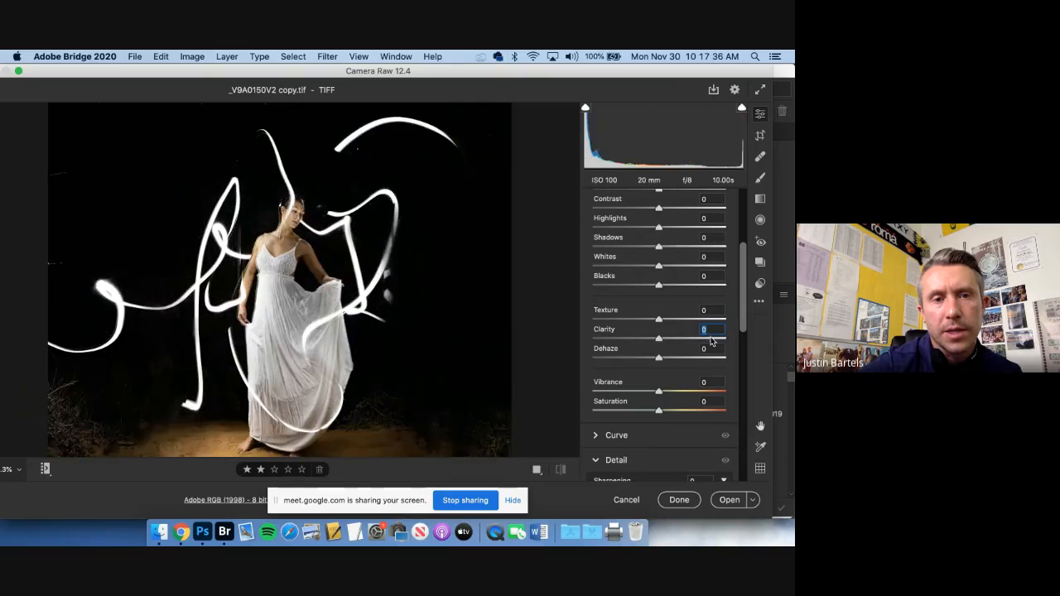
pyautogui.press('\\')
pyautogui.press('\\')
pyautogui.press('\\')
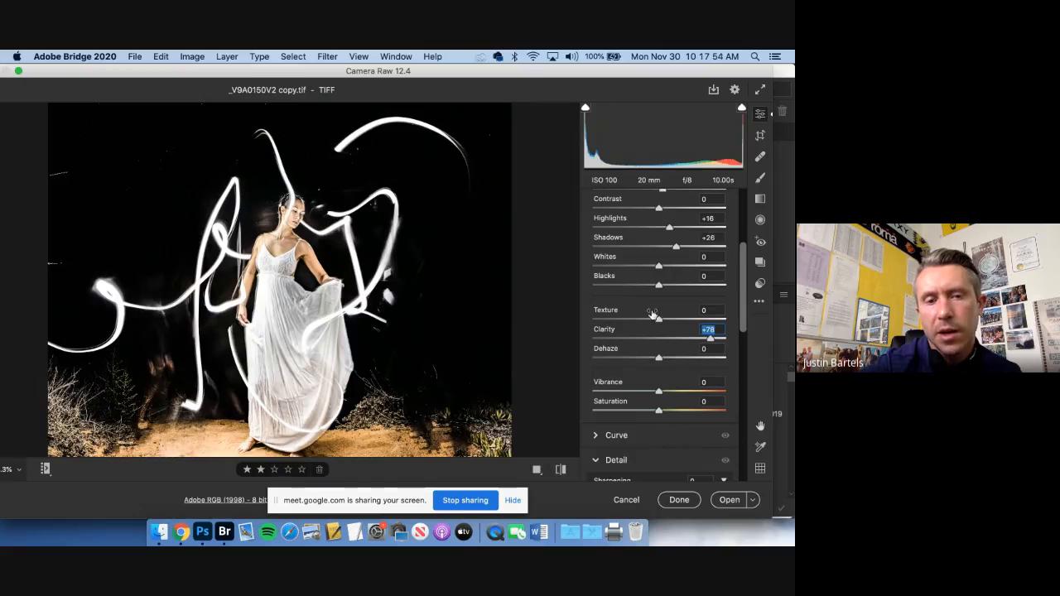
pyautogui.write('0')
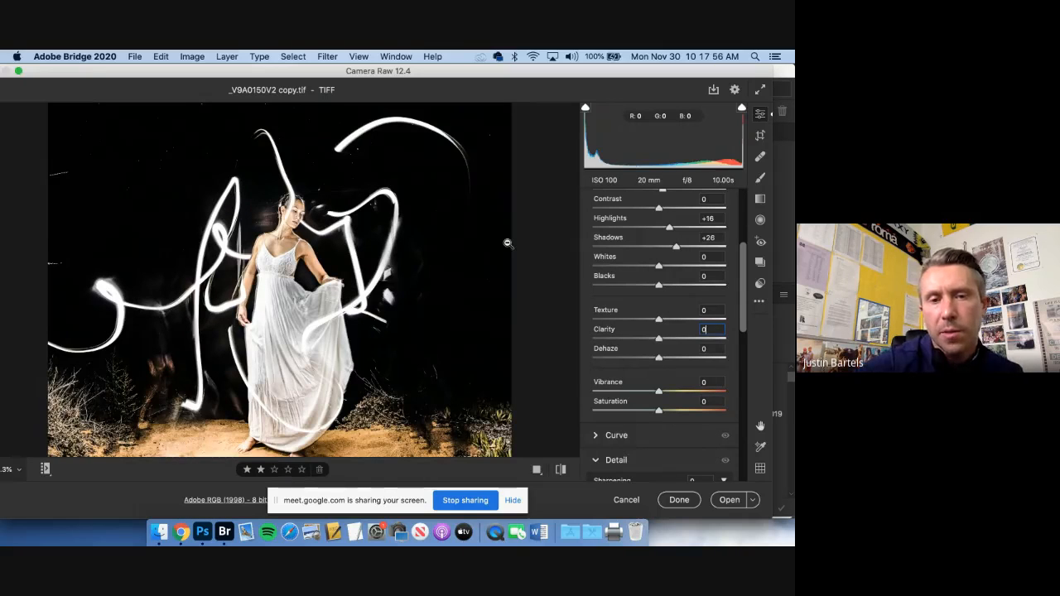
# Adjust the portrait's color to Vibrance +15, Saturation about +12, Temperature +3 and Tint +5
pyautogui.scroll(-3, 719, 369)
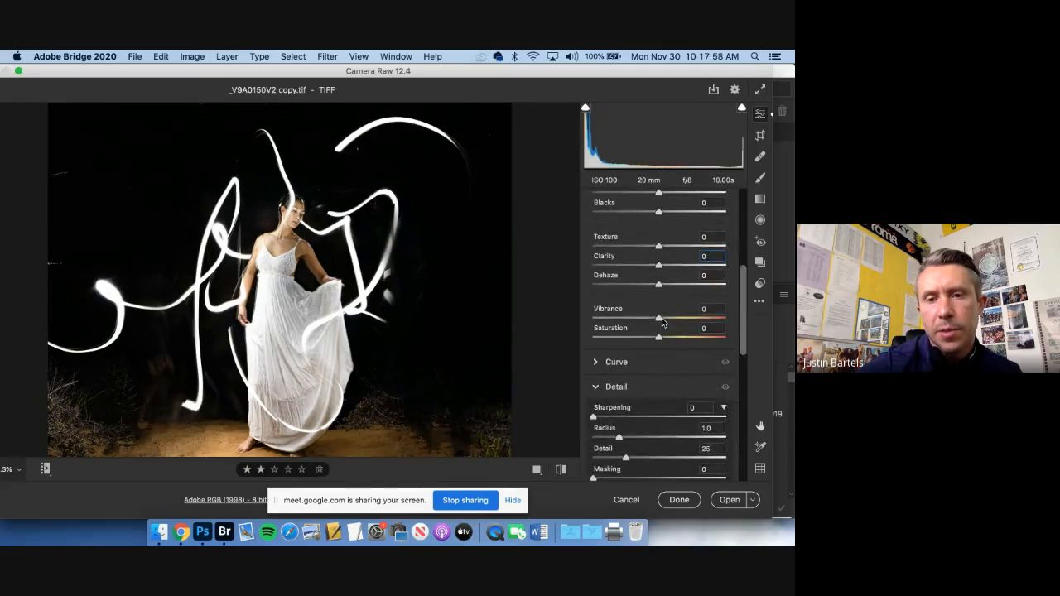
pyautogui.moveTo(659, 320)
pyautogui.mouseDown()
pyautogui.moveTo(670, 320)
pyautogui.moveTo(668, 338)
pyautogui.mouseUp()
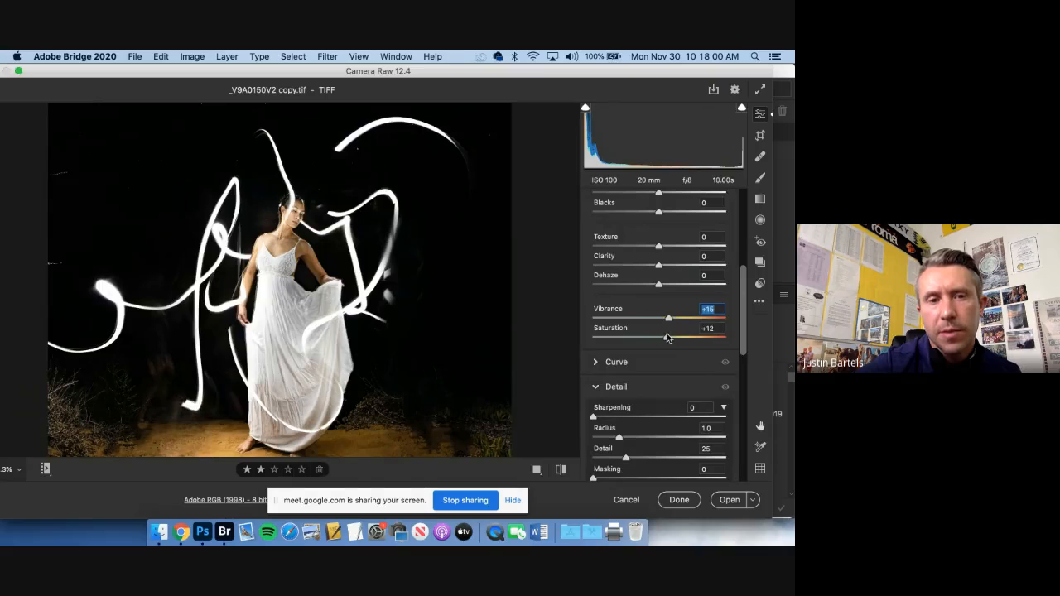
pyautogui.scroll(6, 667, 338)
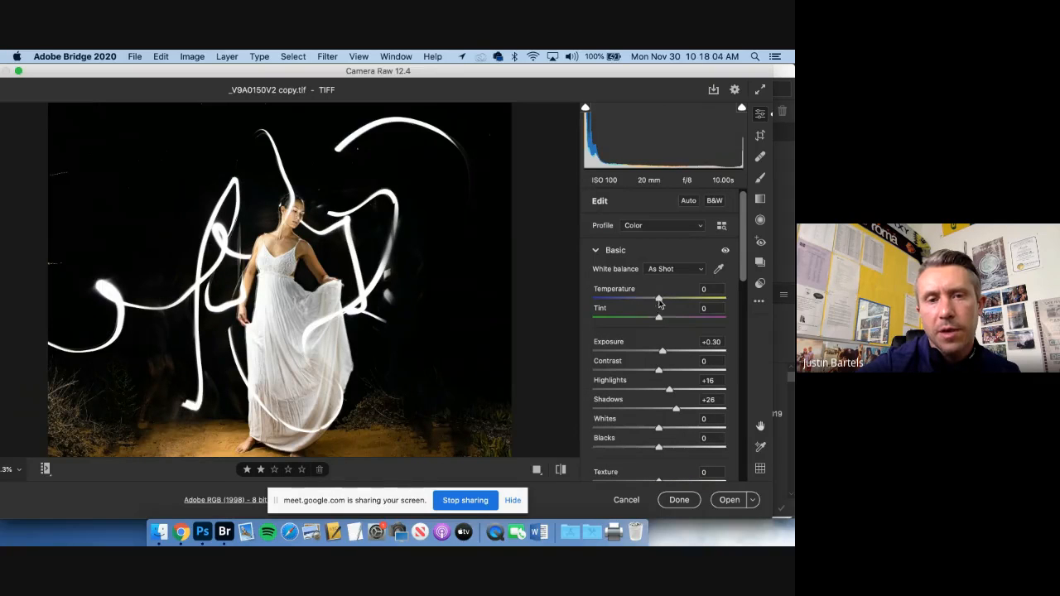
pyautogui.moveTo(660, 304); pyautogui.dragTo(663, 319)
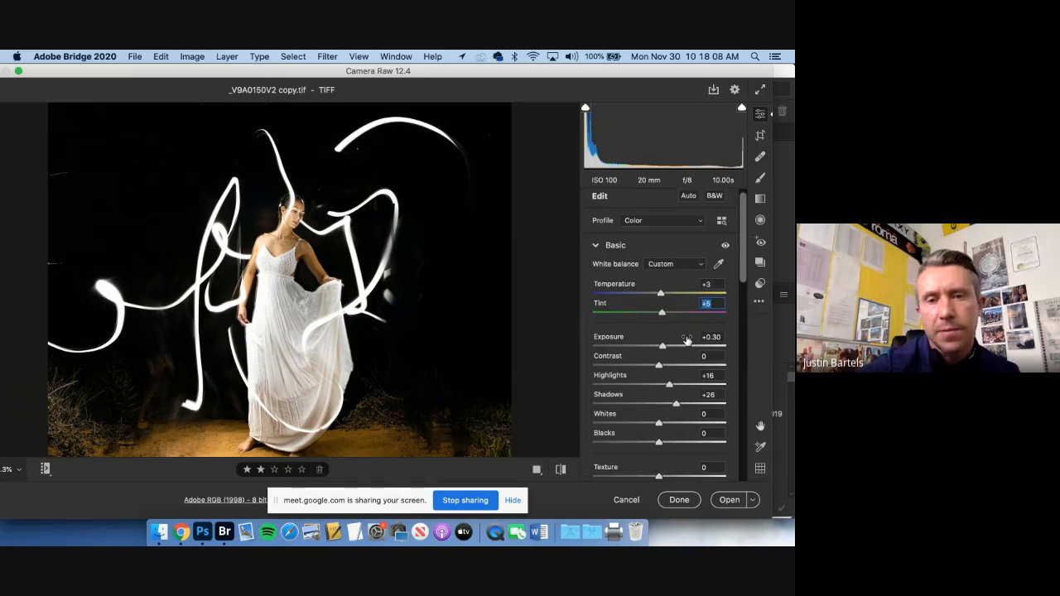
# Try split toning the portrait with Highlights Hue 34 and Saturation 100, and Shadows Hue 217 and Saturation 100
pyautogui.scroll(-15, 679, 331)
pyautogui.scroll(-10, 686, 340)
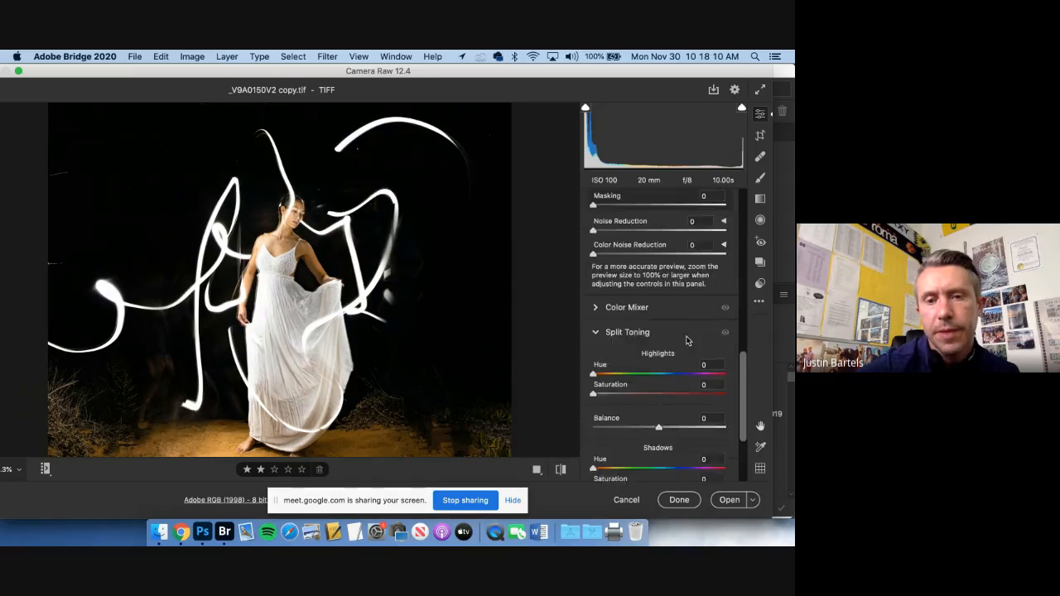
pyautogui.scroll(1, 685, 334)
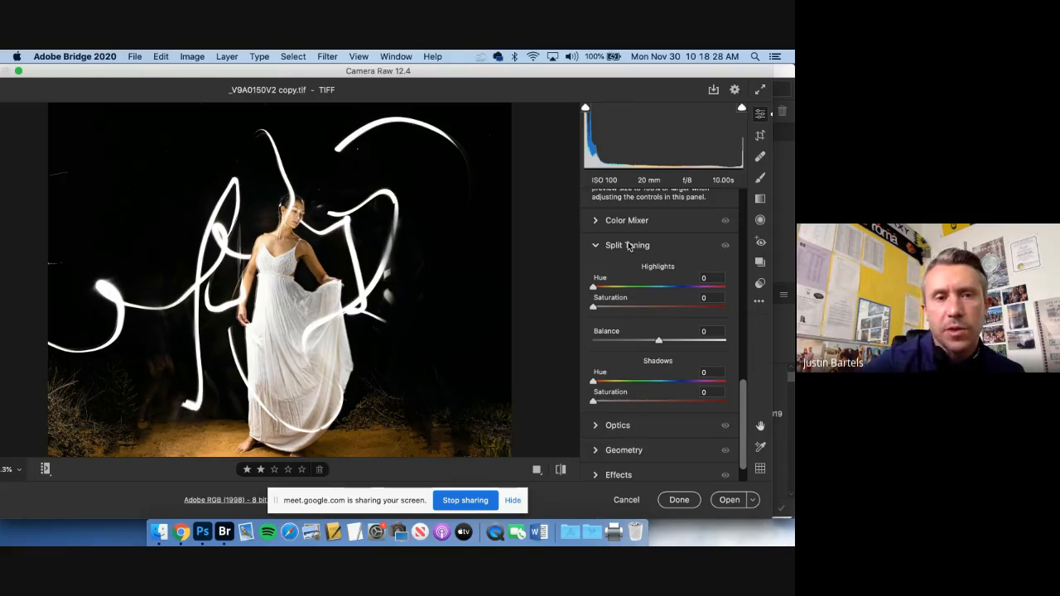
pyautogui.moveTo(593, 307); pyautogui.dragTo(727, 308)
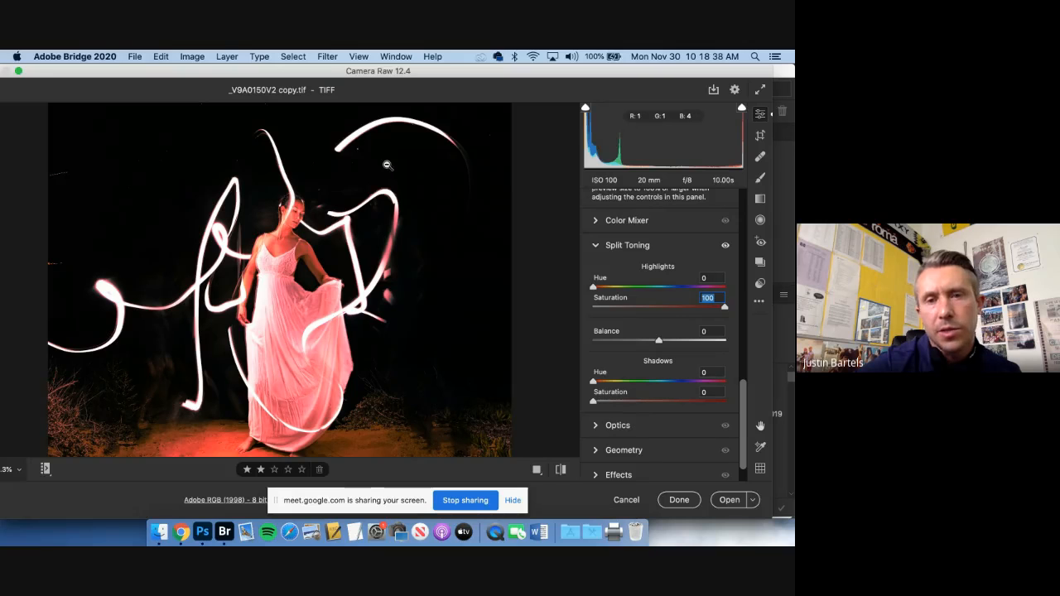
pyautogui.moveTo(594, 287)
pyautogui.mouseDown()
pyautogui.moveTo(737, 293)
pyautogui.moveTo(604, 286)
pyautogui.mouseUp()
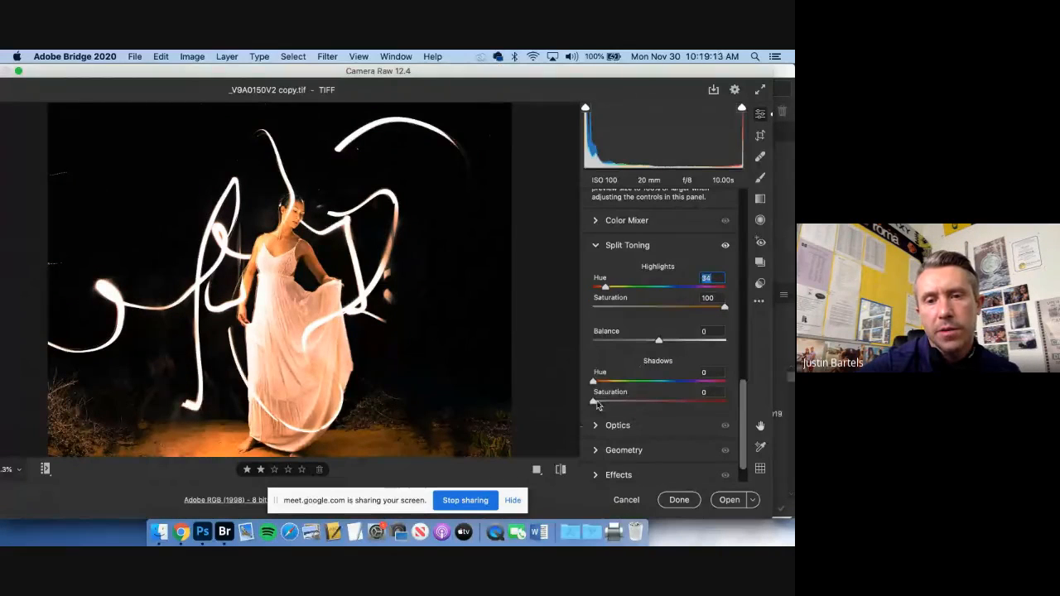
pyautogui.moveTo(594, 403); pyautogui.dragTo(664, 401)
pyautogui.moveTo(593, 382); pyautogui.dragTo(725, 402)
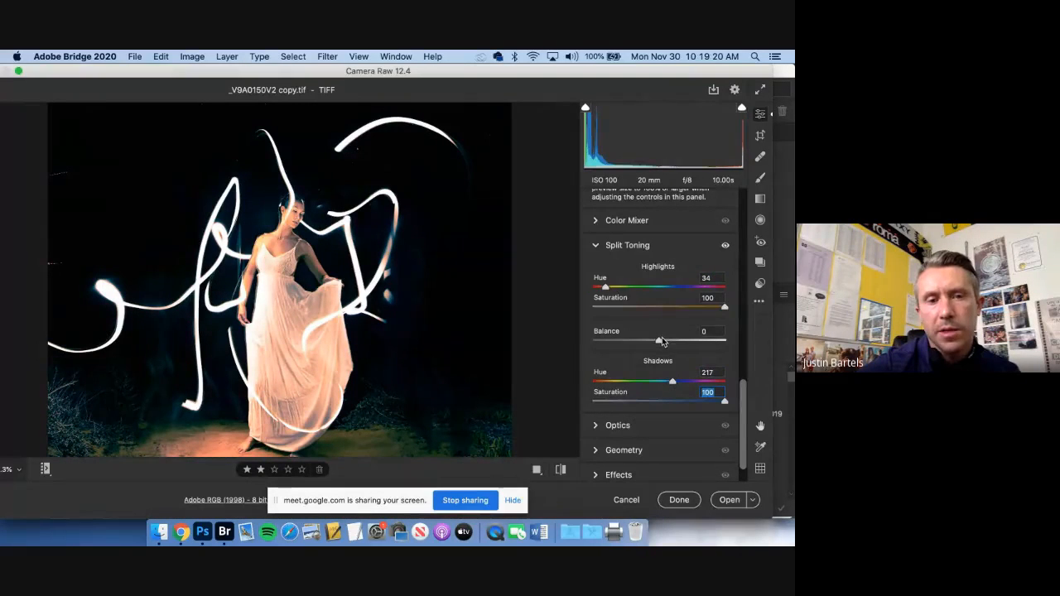
# Set the split-toning Balance to 0 and reset both the Shadows and Highlights Saturation to 0
pyautogui.moveTo(660, 341)
pyautogui.mouseDown()
pyautogui.moveTo(596, 341)
pyautogui.moveTo(703, 340)
pyautogui.moveTo(626, 339)
pyautogui.moveTo(660, 339)
pyautogui.mouseUp()
pyautogui.write('0')
pyautogui.scroll(-2, 660, 337)
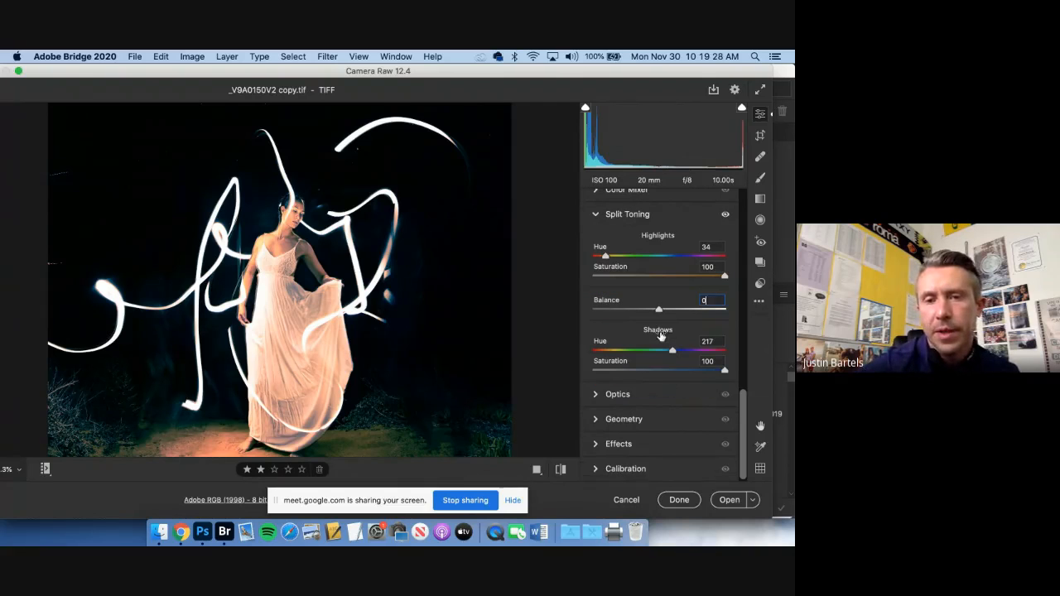
pyautogui.press('Tab')
pyautogui.press('Tab')
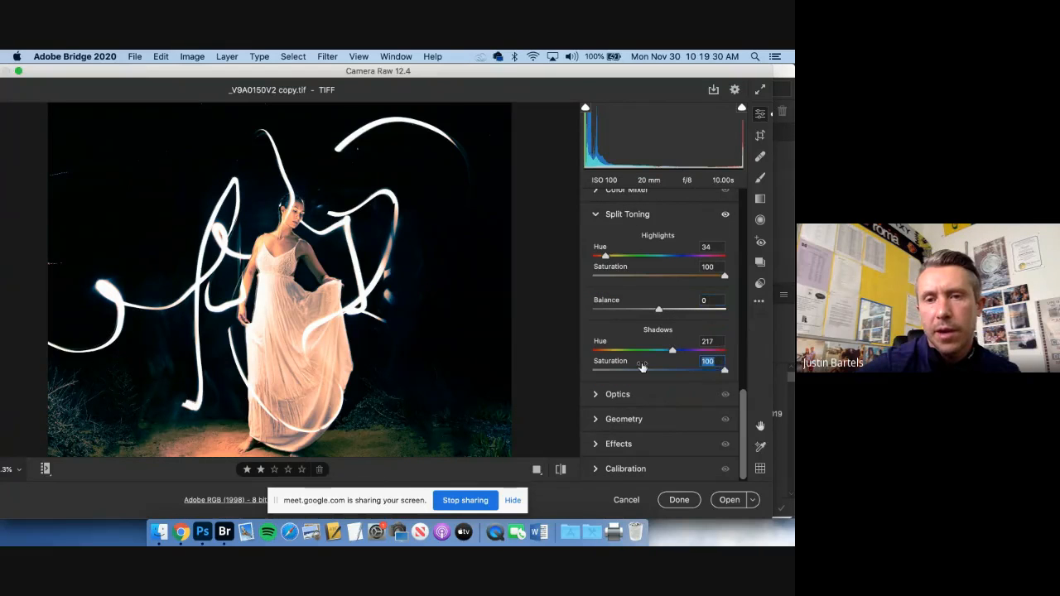
pyautogui.write('0')
pyautogui.hotkey('shift', 'Tab')
pyautogui.hotkey('shift', 'Tab')
pyautogui.hotkey('shift', 'Tab')
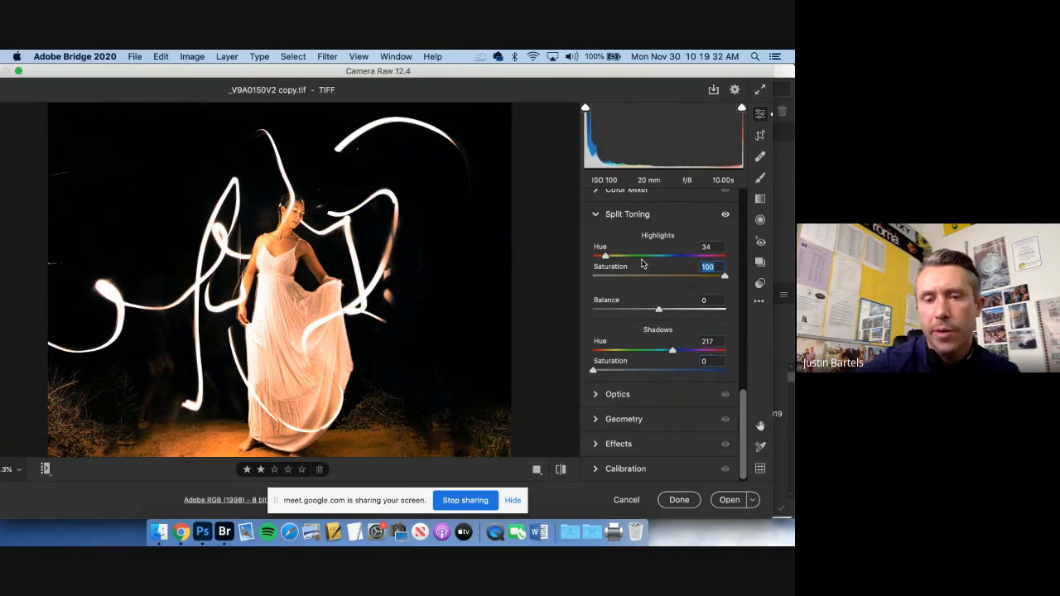
pyautogui.write('0')
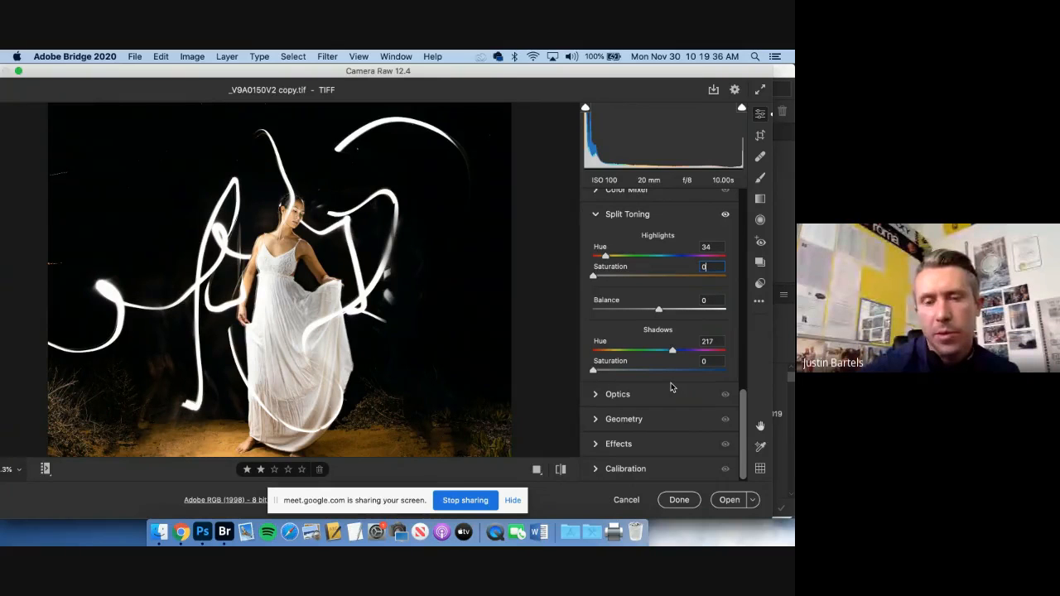
# Open the adjusted portrait copy from Camera Raw in Photoshop and switch to Photoshop
pyautogui.click(729, 500)
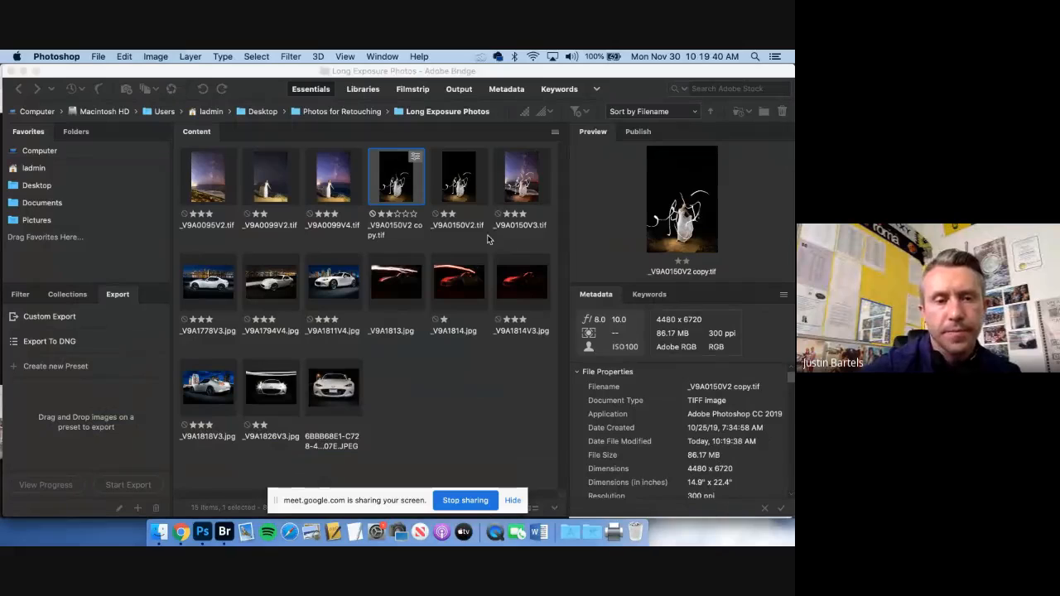
pyautogui.click(203, 531)
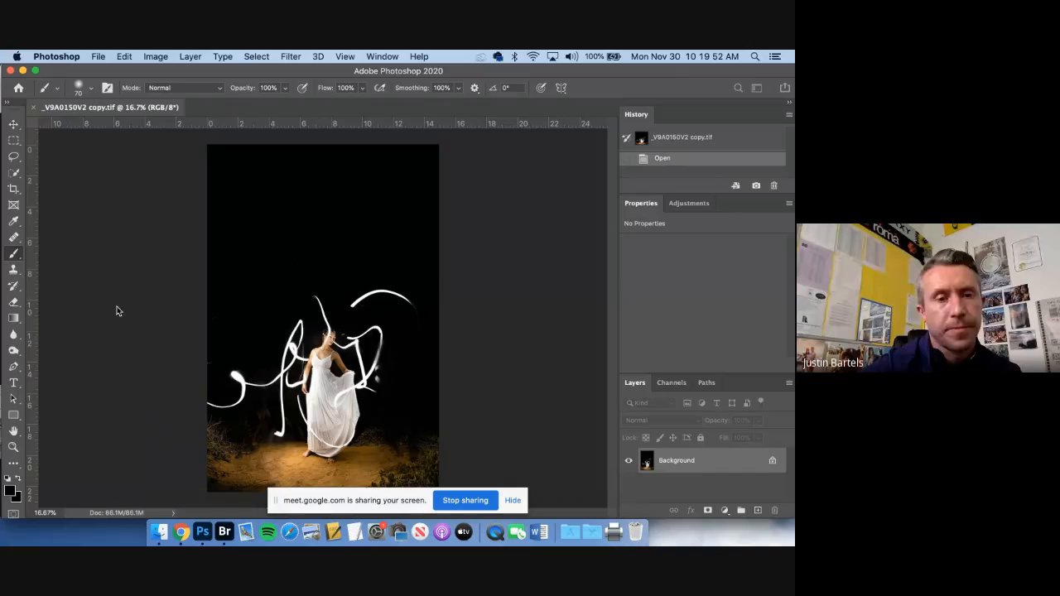
pyautogui.press('super+equal')
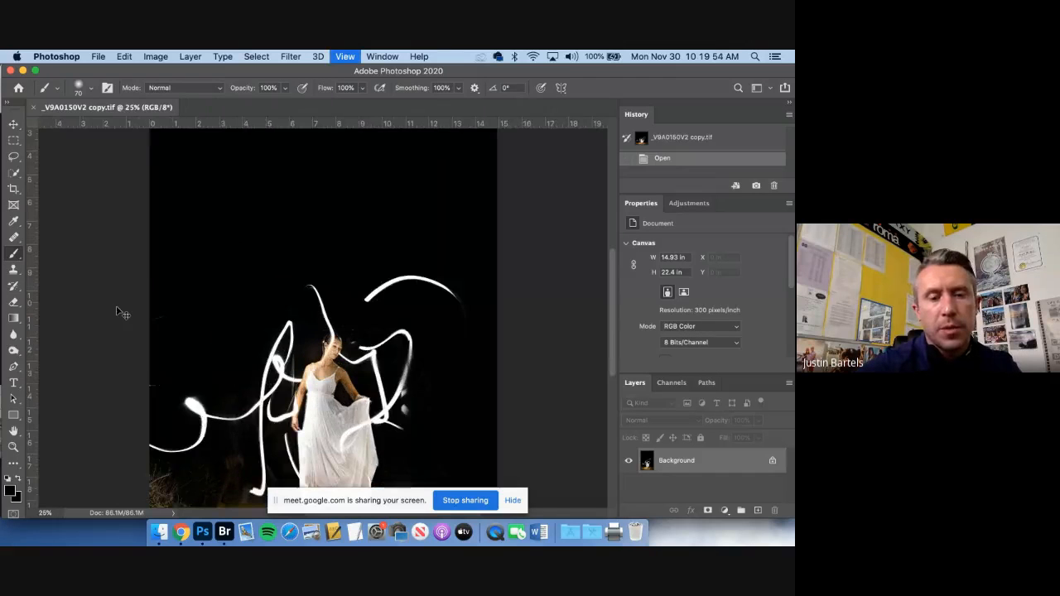
pyautogui.press('super+equal')
pyautogui.moveTo(203, 124); pyautogui.dragTo(241, 227)
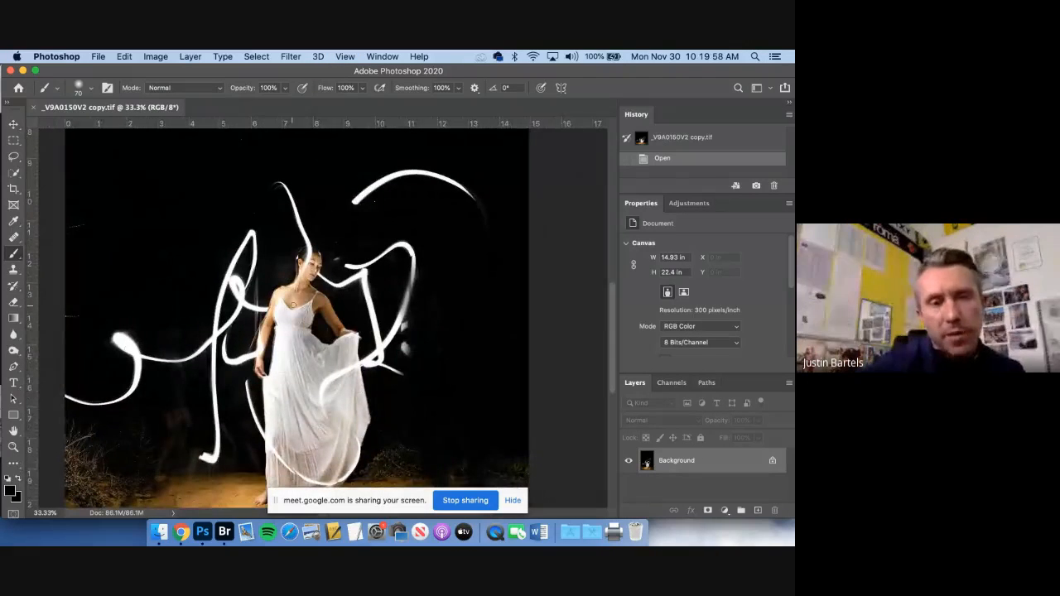
# Try adding a Selective Color adjustment layer above the Background and delete it again
pyautogui.click(725, 510)
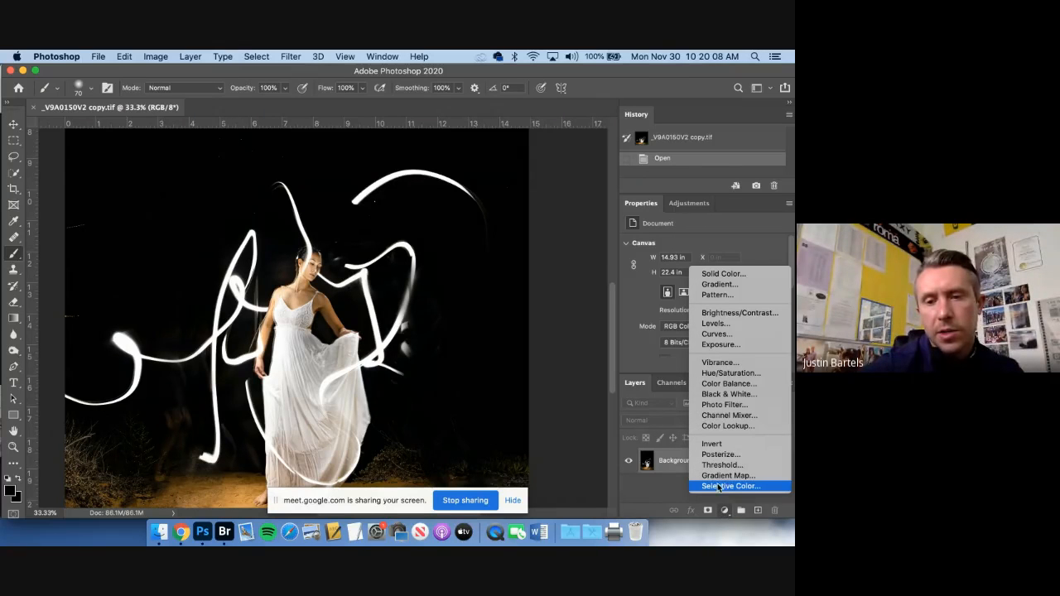
pyautogui.click(723, 486)
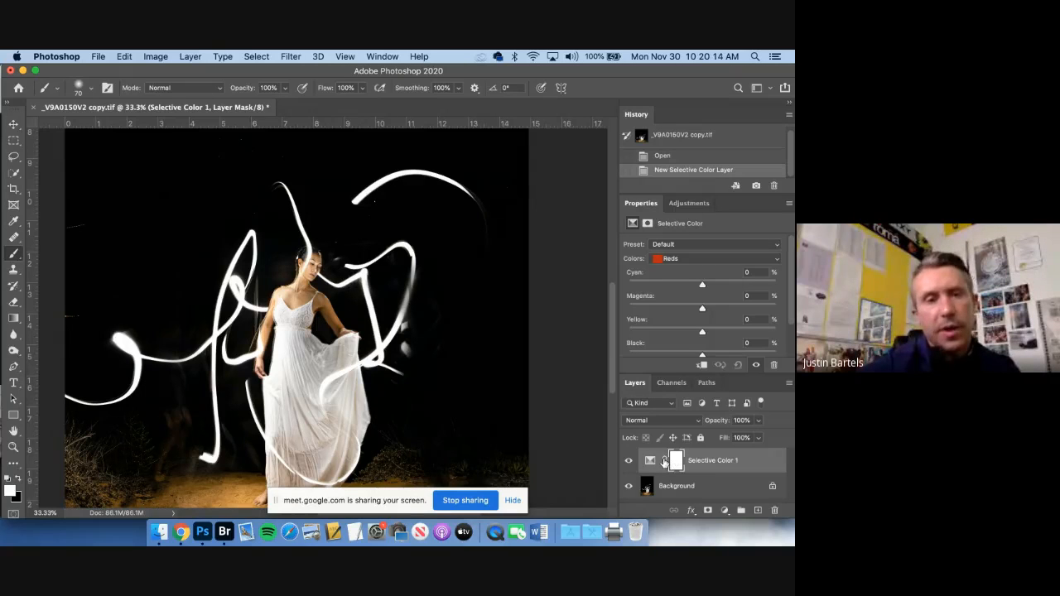
pyautogui.moveTo(651, 466); pyautogui.dragTo(774, 506)
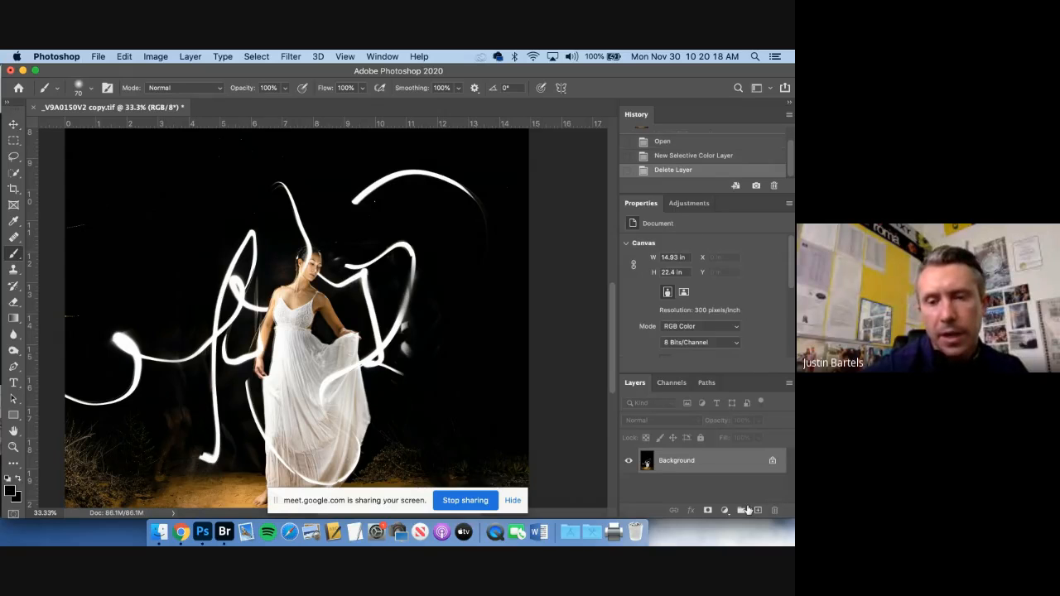
pyautogui.click(725, 510)
pyautogui.click(650, 486)
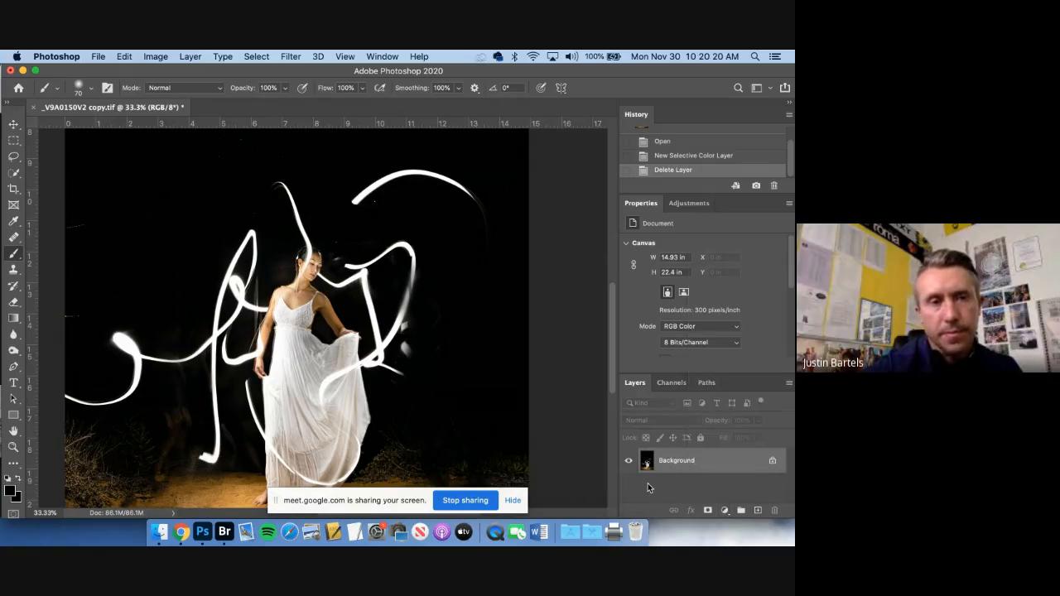
# Try a Selective Color adjustment directly on the Background's Whites with Cyan +63 and Yellow -43, and revert it
pyautogui.click(154, 57)
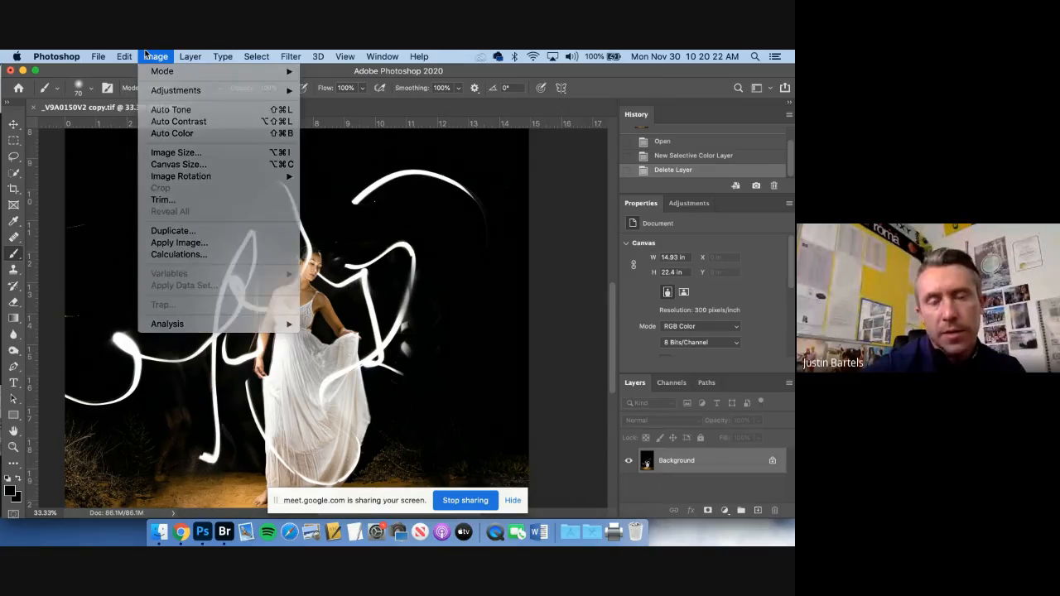
pyautogui.click(145, 53)
pyautogui.click(145, 53)
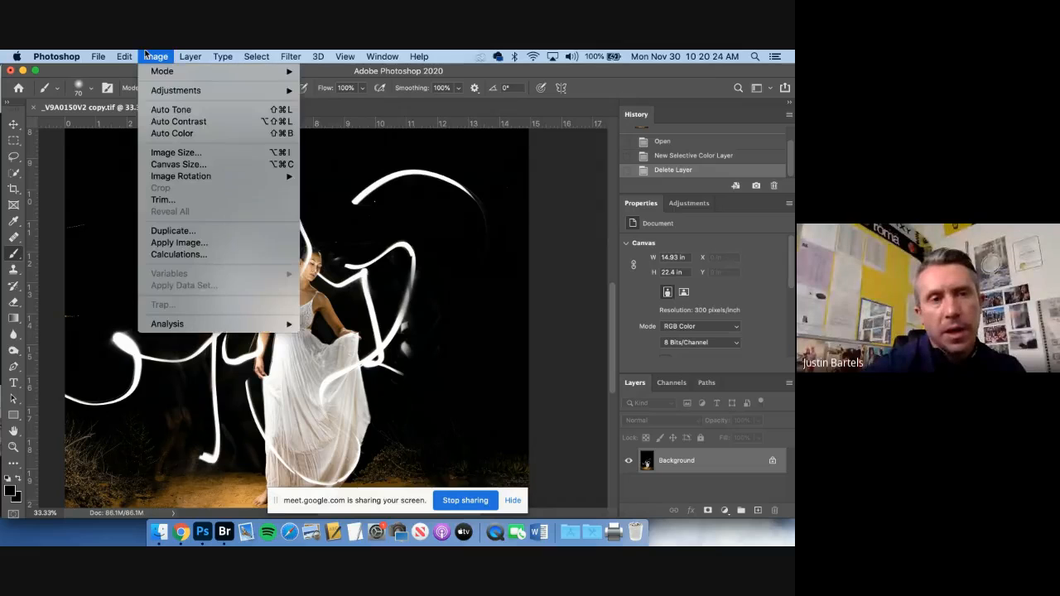
pyautogui.moveTo(160, 91)
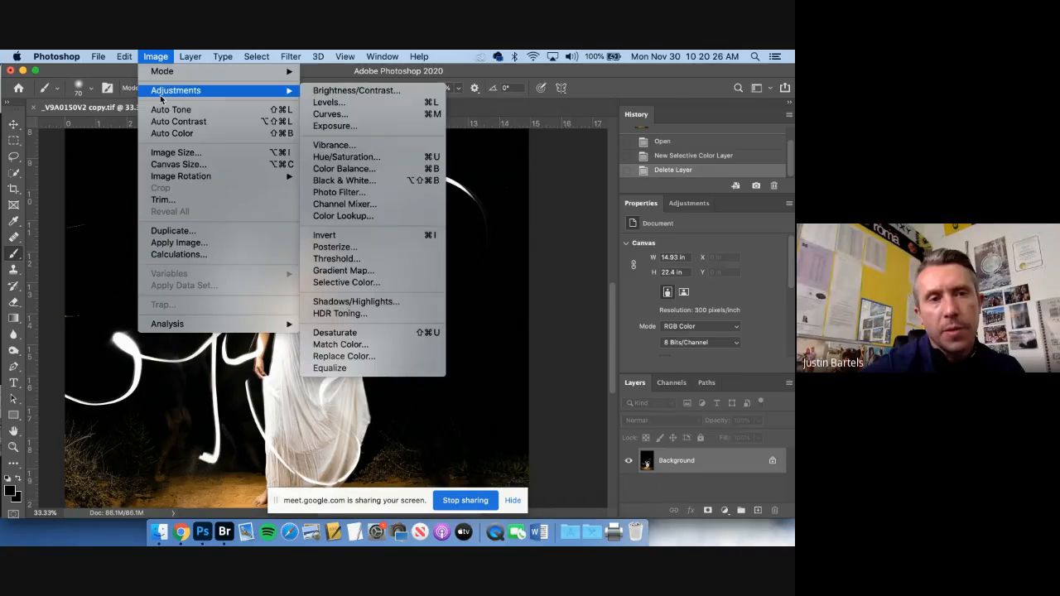
pyautogui.click(366, 284)
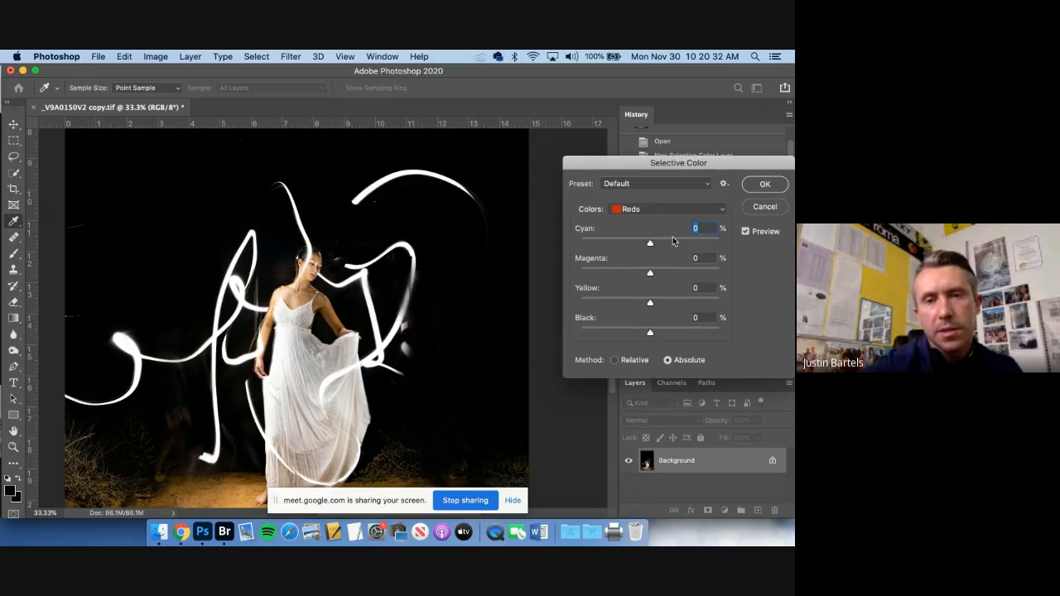
pyautogui.click(660, 210)
pyautogui.click(651, 276)
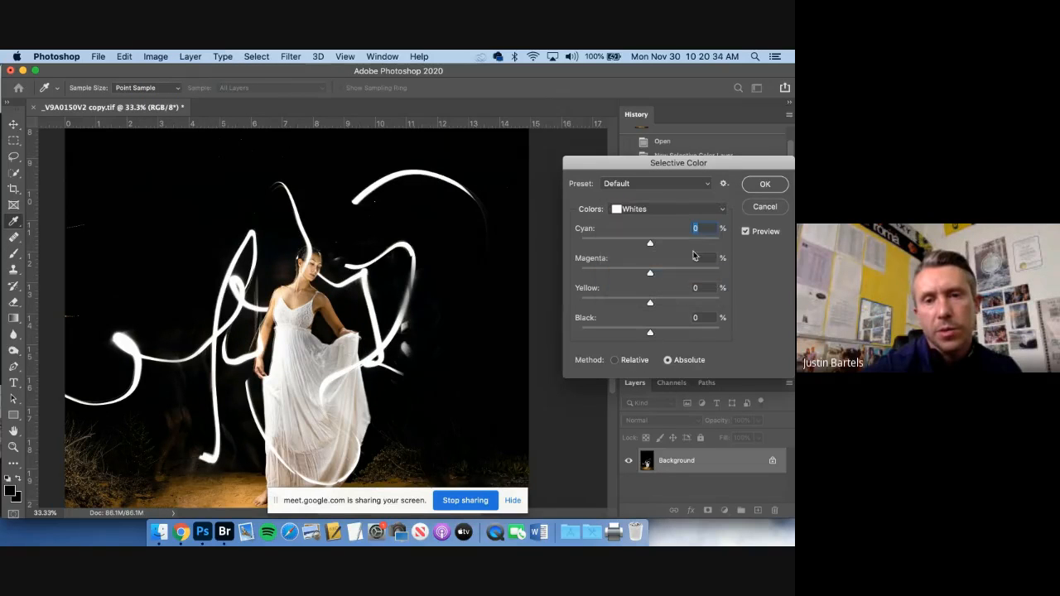
pyautogui.write('63')
pyautogui.click(622, 301)
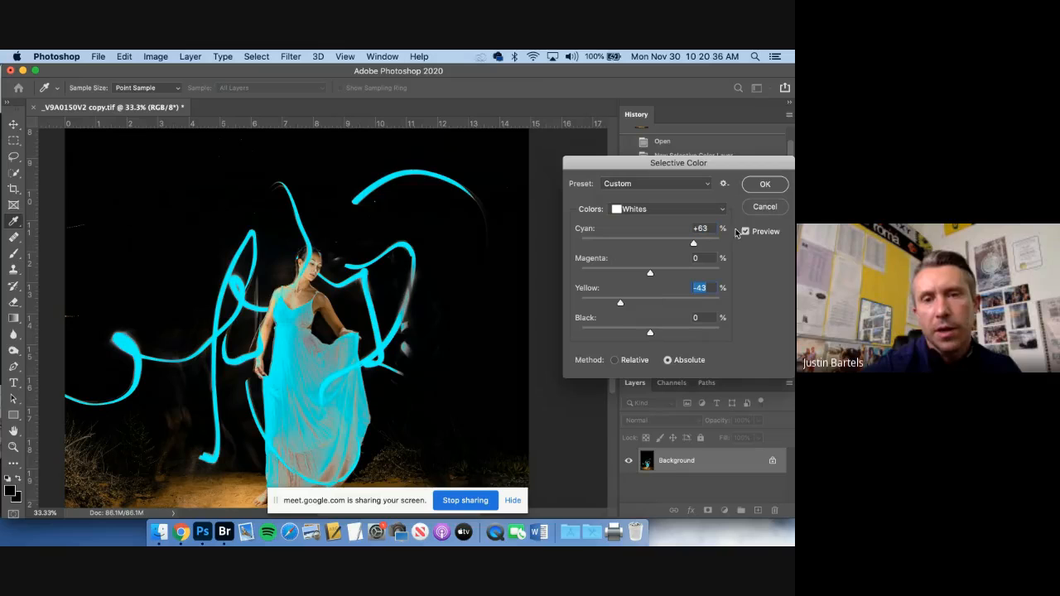
pyautogui.click(764, 186)
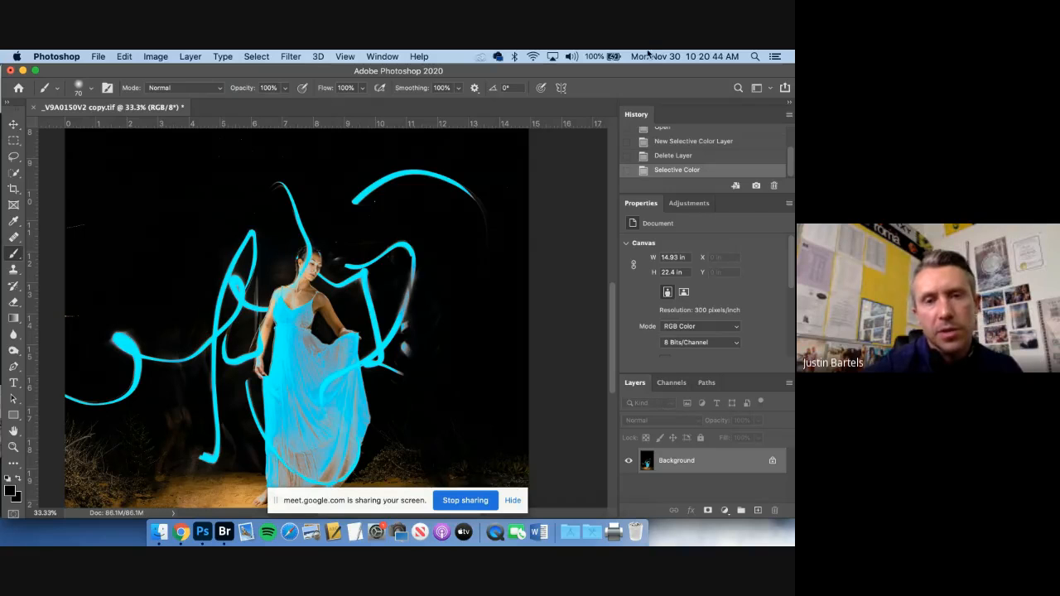
pyautogui.click(662, 155)
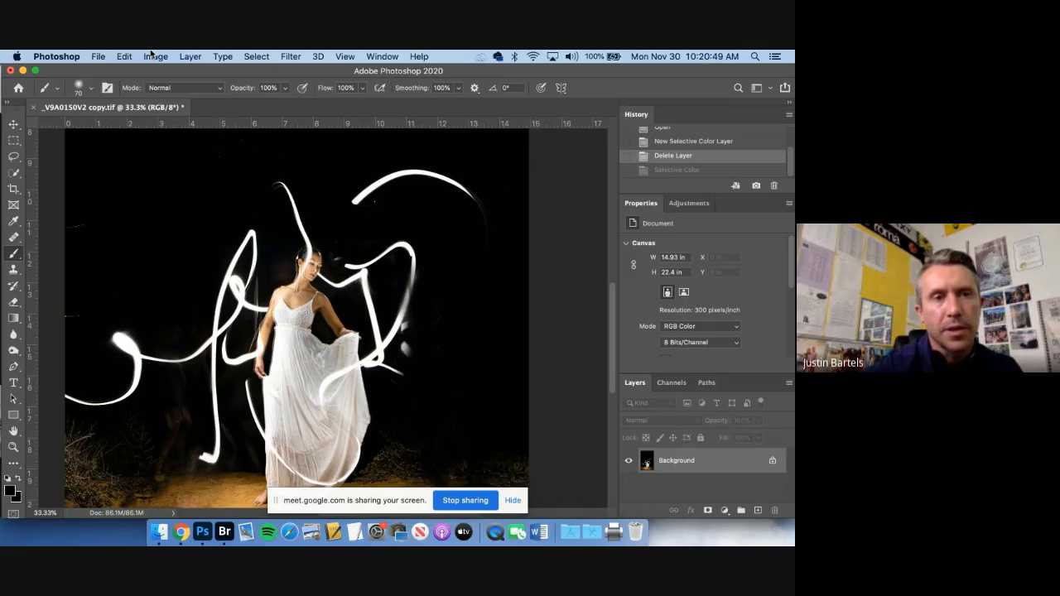
pyautogui.click(125, 55)
pyautogui.click(190, 55)
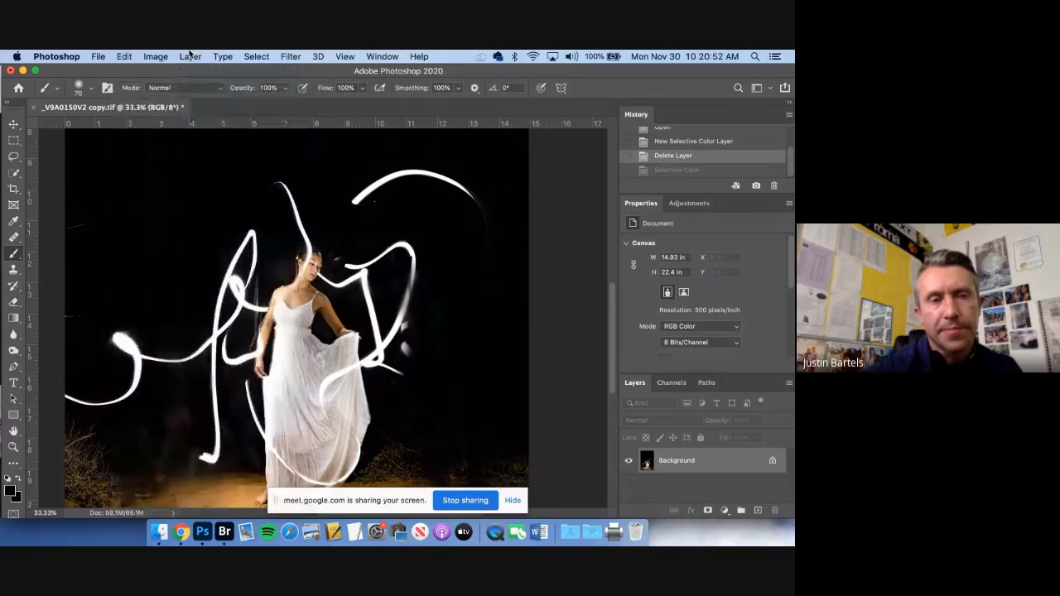
pyautogui.click(191, 55)
pyautogui.moveTo(156, 56)
pyautogui.moveTo(160, 91)
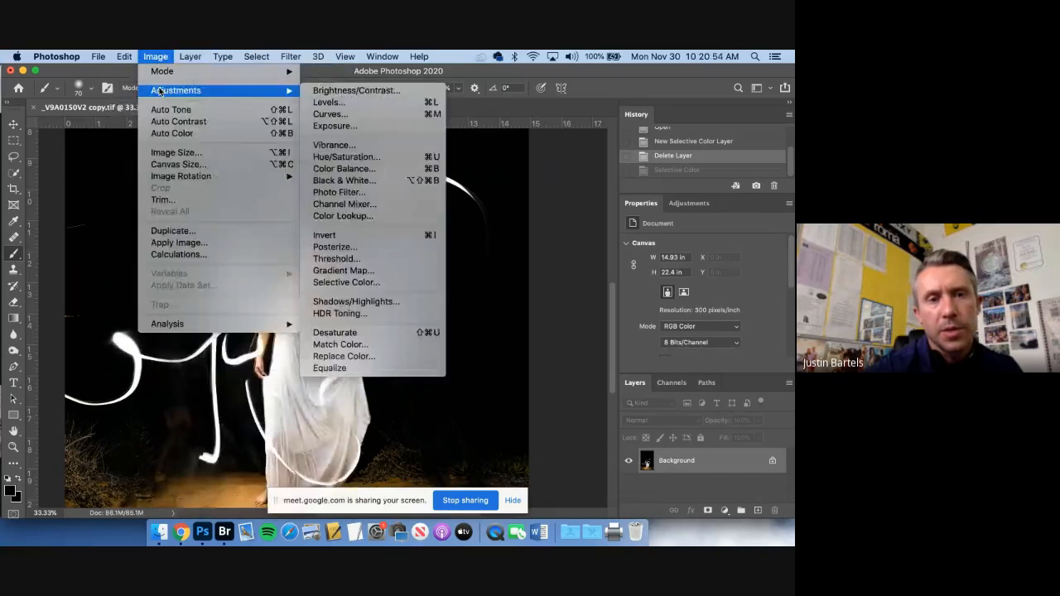
pyautogui.press('Escape')
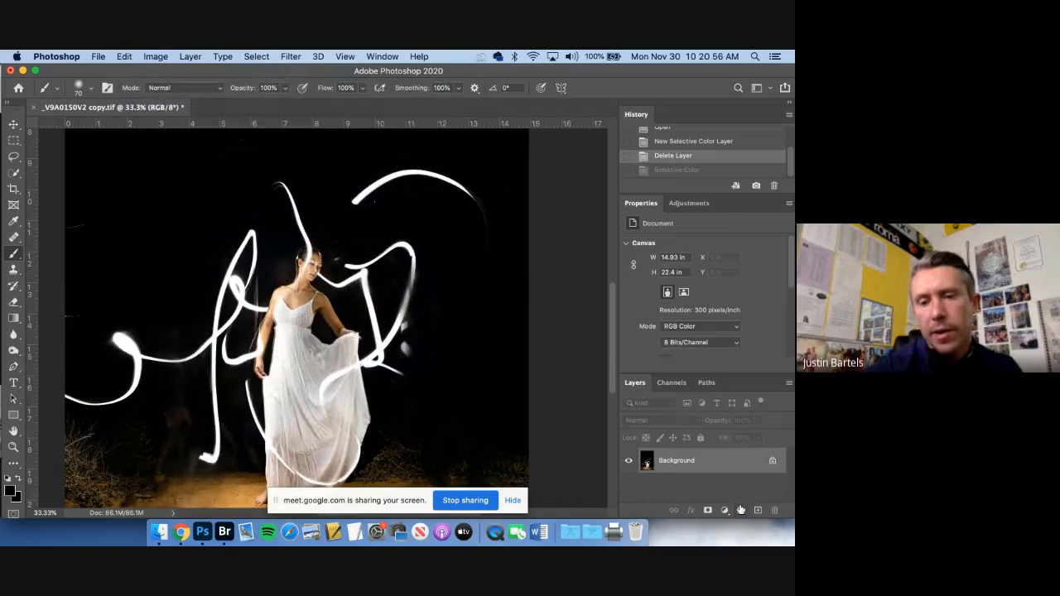
# Add a Selective Color adjustment layer above the Background and set the Cyan of its Whites to +93%
pyautogui.click(725, 510)
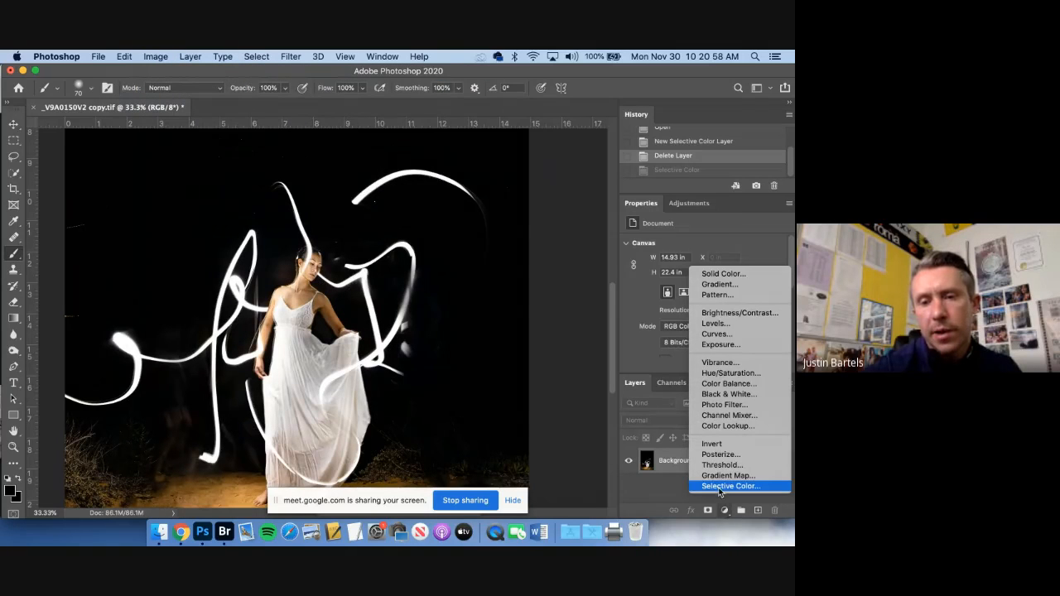
pyautogui.click(713, 488)
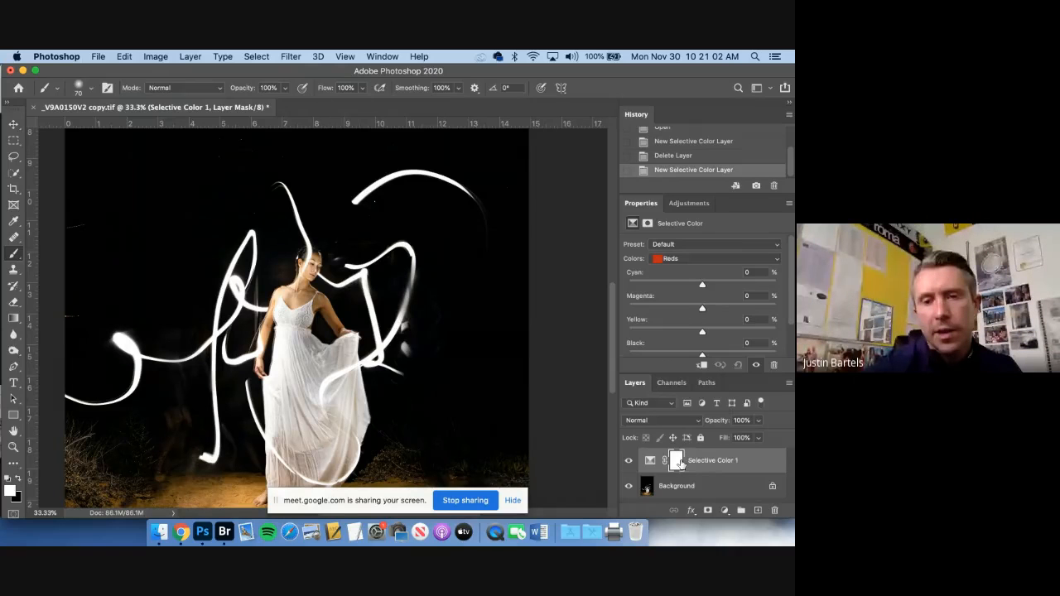
pyautogui.click(682, 259)
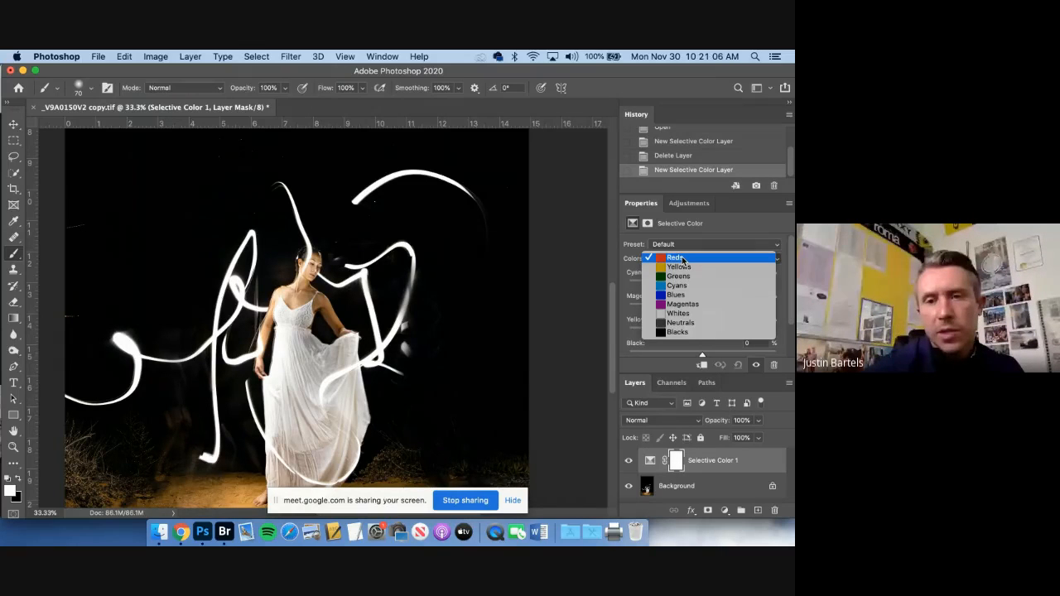
pyautogui.click(679, 313)
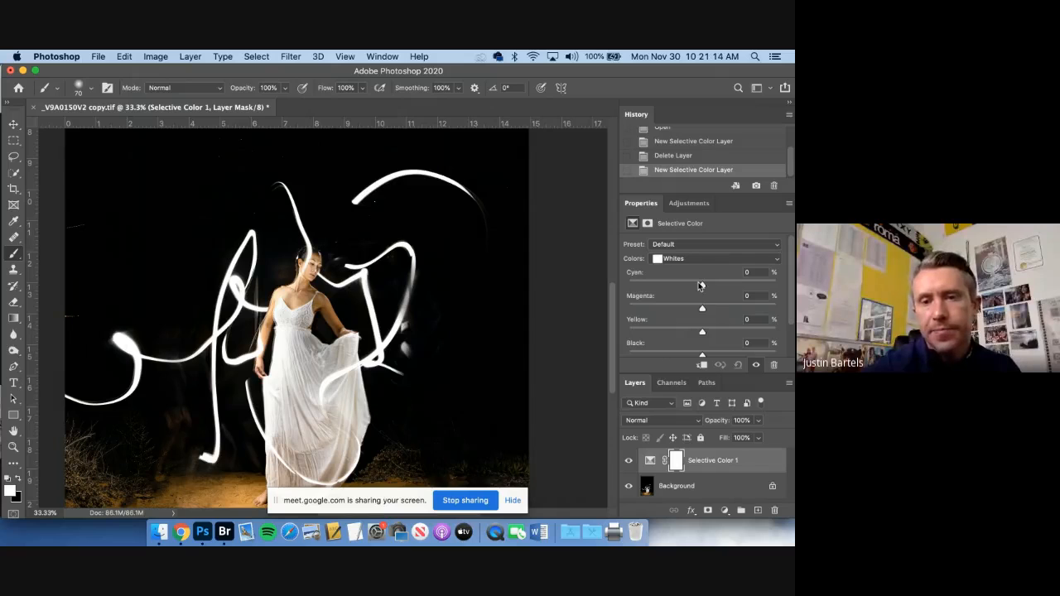
pyautogui.scroll(-1, 778, 284)
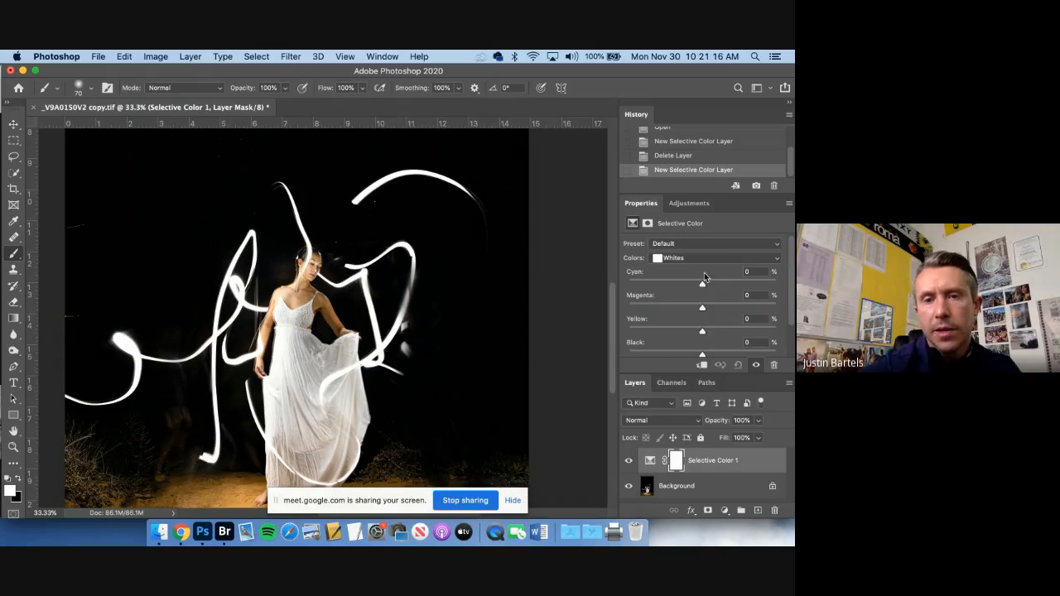
pyautogui.moveTo(703, 282); pyautogui.dragTo(621, 285)
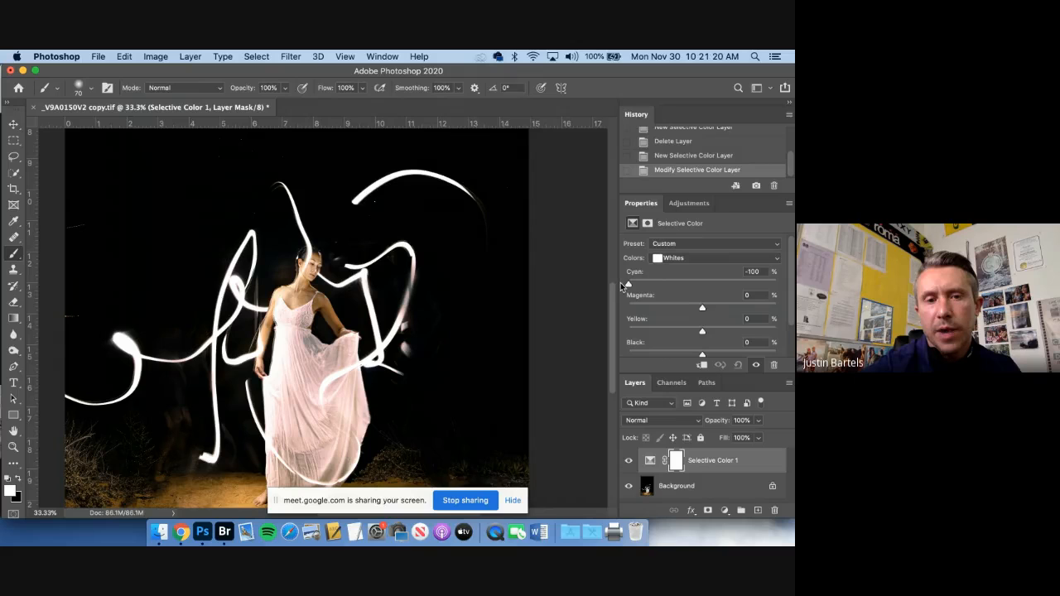
pyautogui.moveTo(621, 284); pyautogui.dragTo(771, 288)
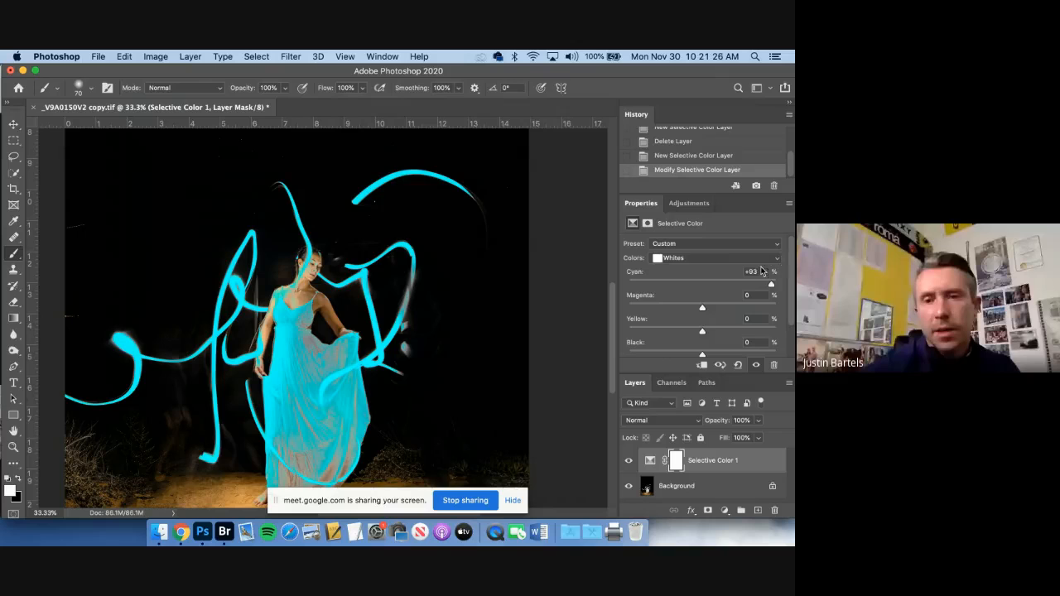
# Reset the Whites' Cyan to 0%, and try Magenta +93% and Yellow +70% one at a time, returning each to 0%
pyautogui.moveTo(757, 271); pyautogui.dragTo(729, 272)
pyautogui.write('0')
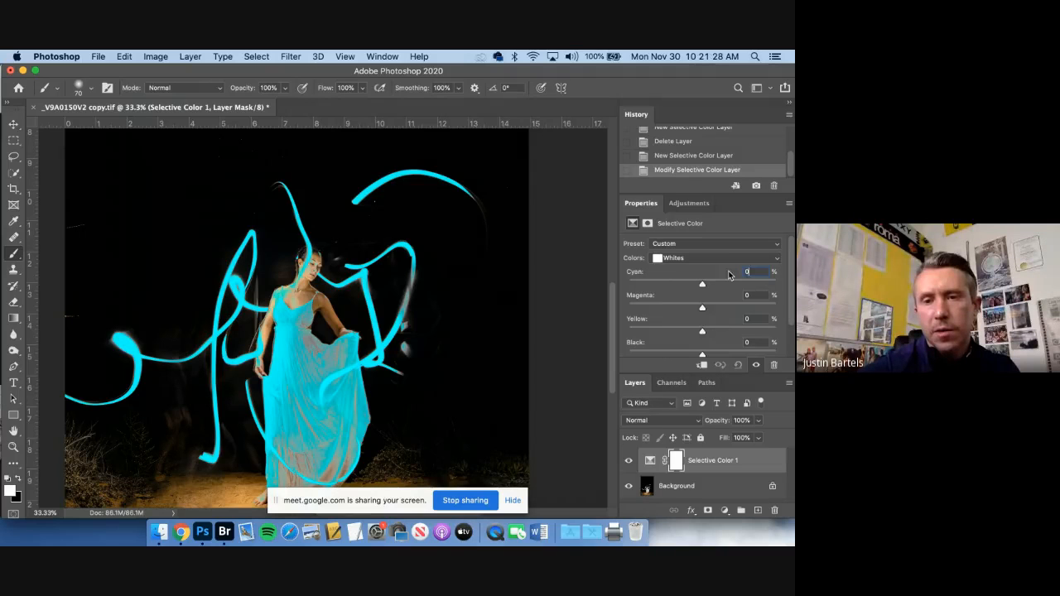
pyautogui.click(703, 309)
pyautogui.moveTo(703, 308); pyautogui.dragTo(772, 304)
pyautogui.write('0')
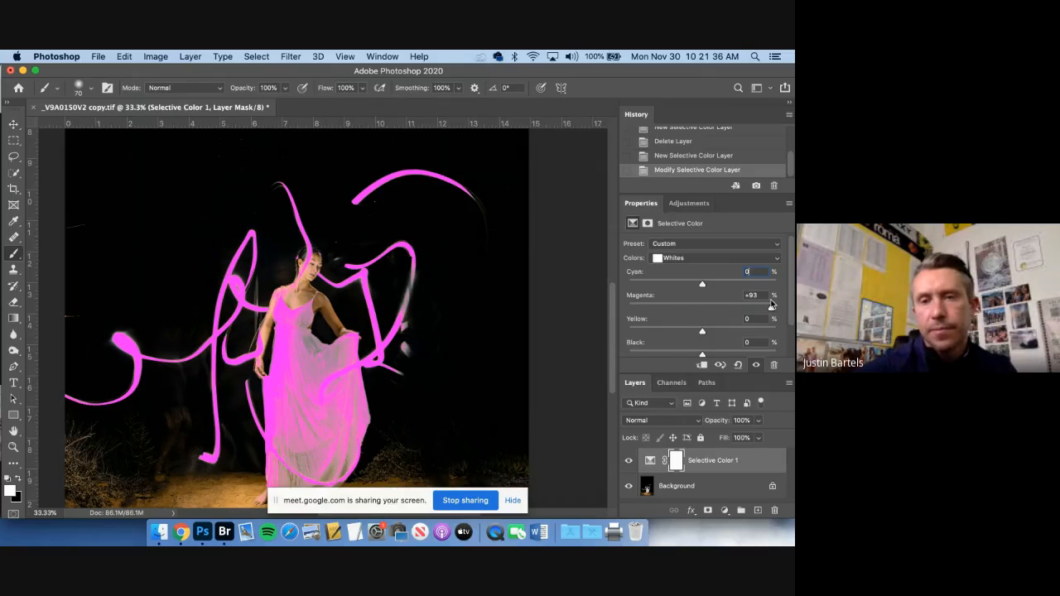
pyautogui.press('Tab')
pyautogui.write('0')
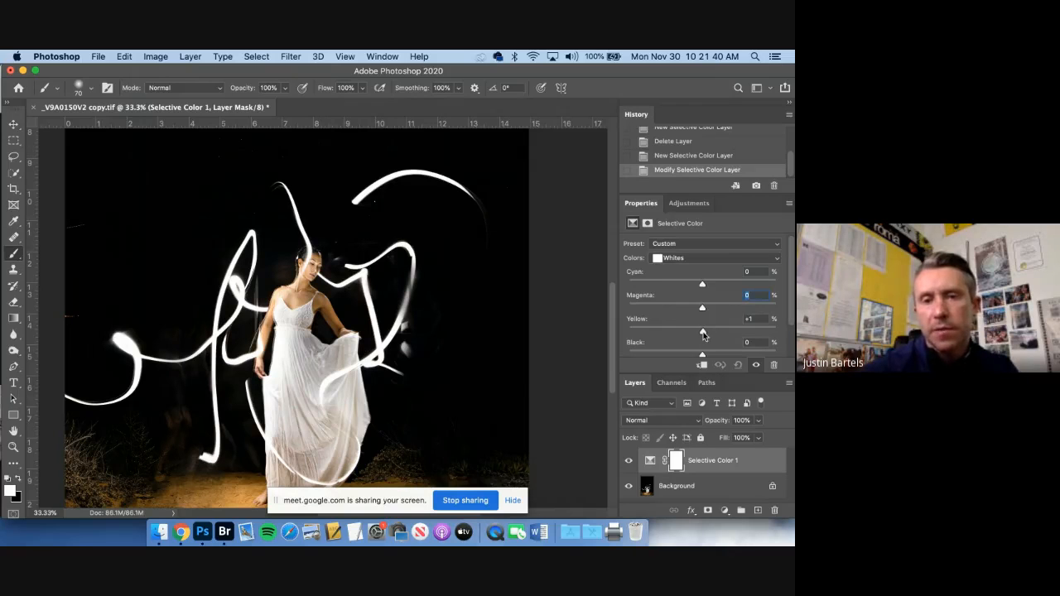
pyautogui.moveTo(703, 334); pyautogui.dragTo(753, 328)
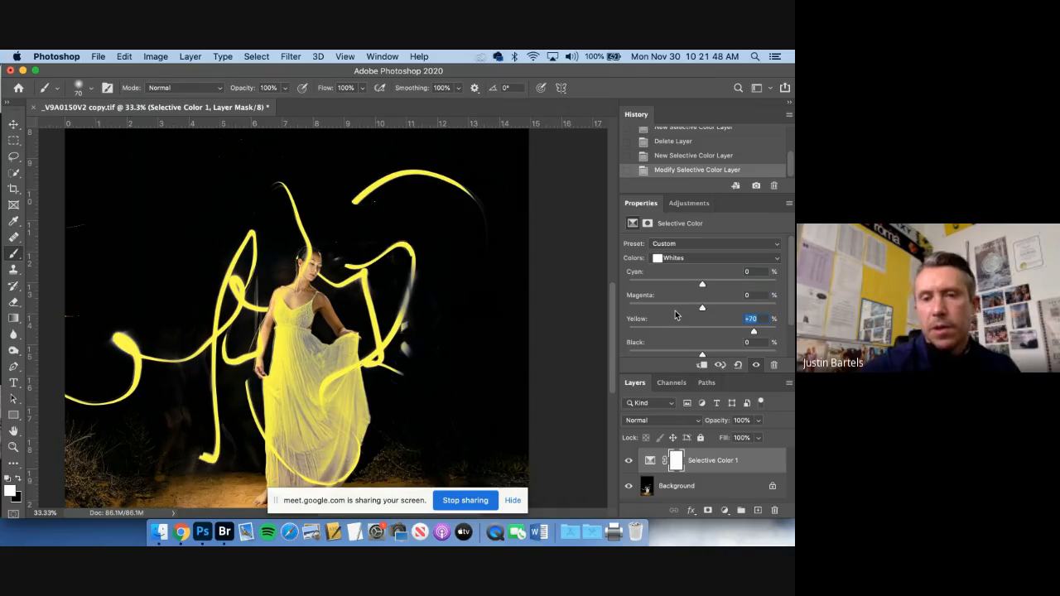
pyautogui.write('0')
# Try the Whites' Black at +64% and +100%, compare the Relative and Absolute methods, and reset Black to 0%
pyautogui.scroll(-1, 674, 313)
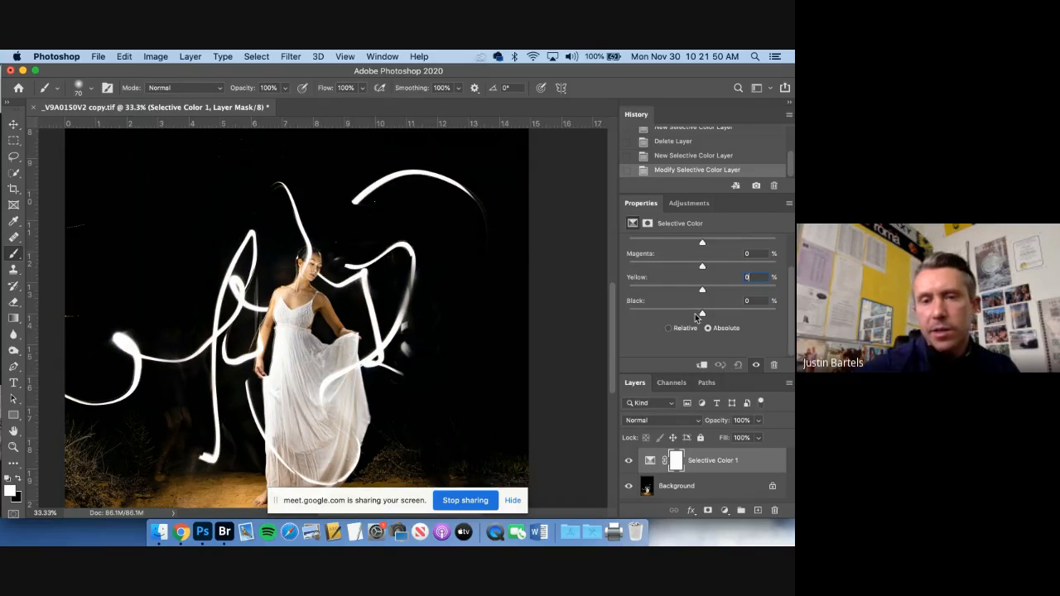
pyautogui.moveTo(703, 315); pyautogui.dragTo(739, 321)
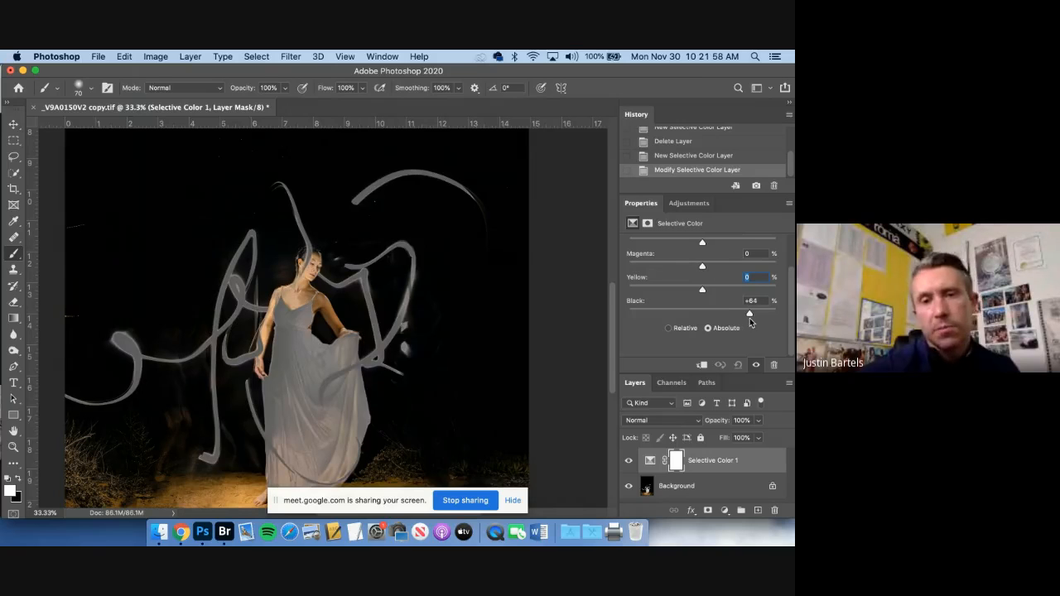
pyautogui.moveTo(748, 315); pyautogui.dragTo(792, 314)
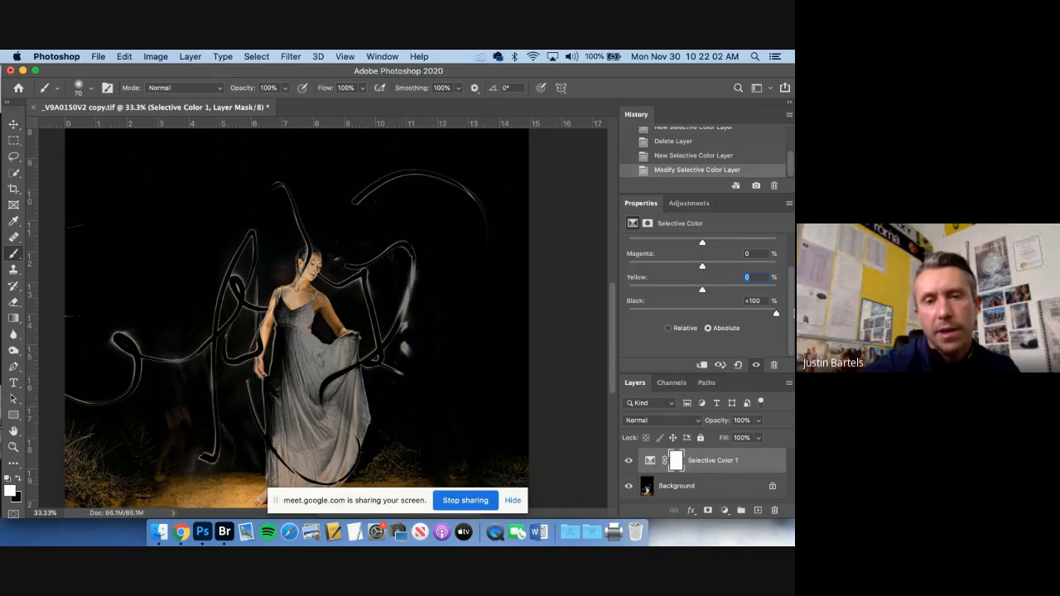
pyautogui.click(668, 328)
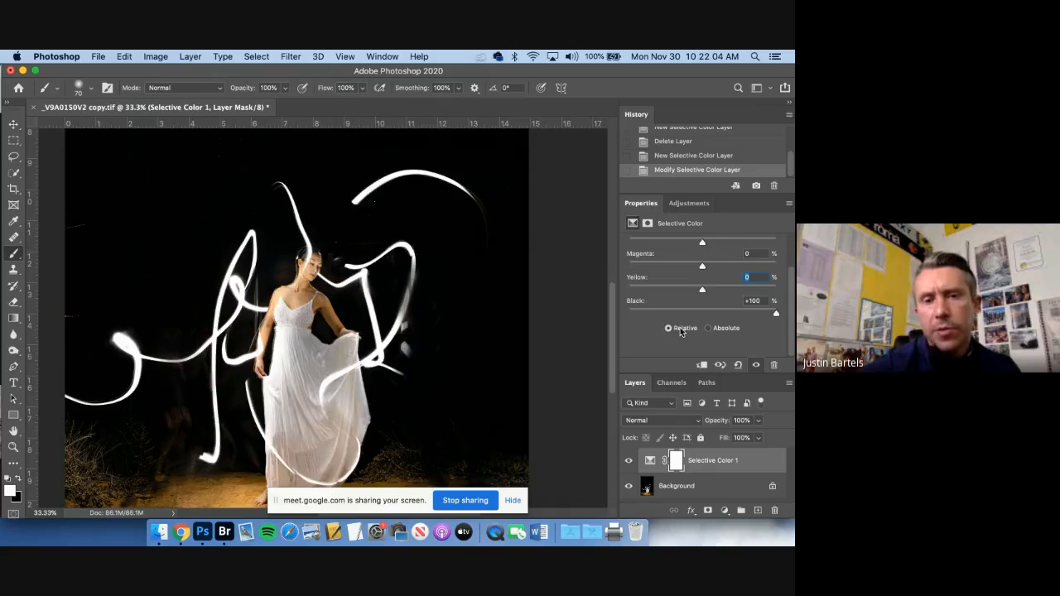
pyautogui.click(708, 329)
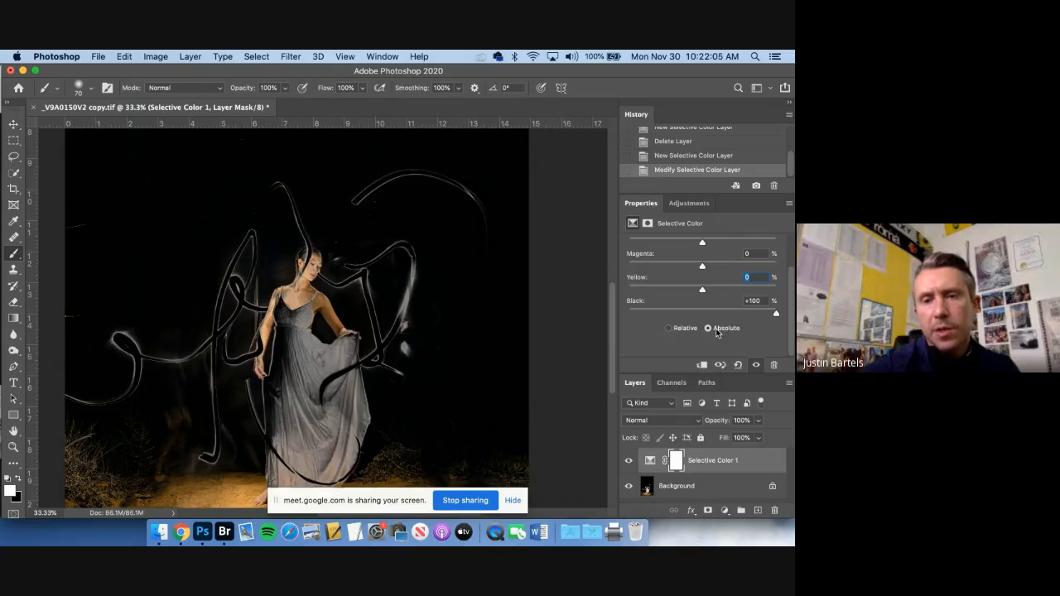
pyautogui.click(749, 298)
pyautogui.write('0')
pyautogui.press('Return')
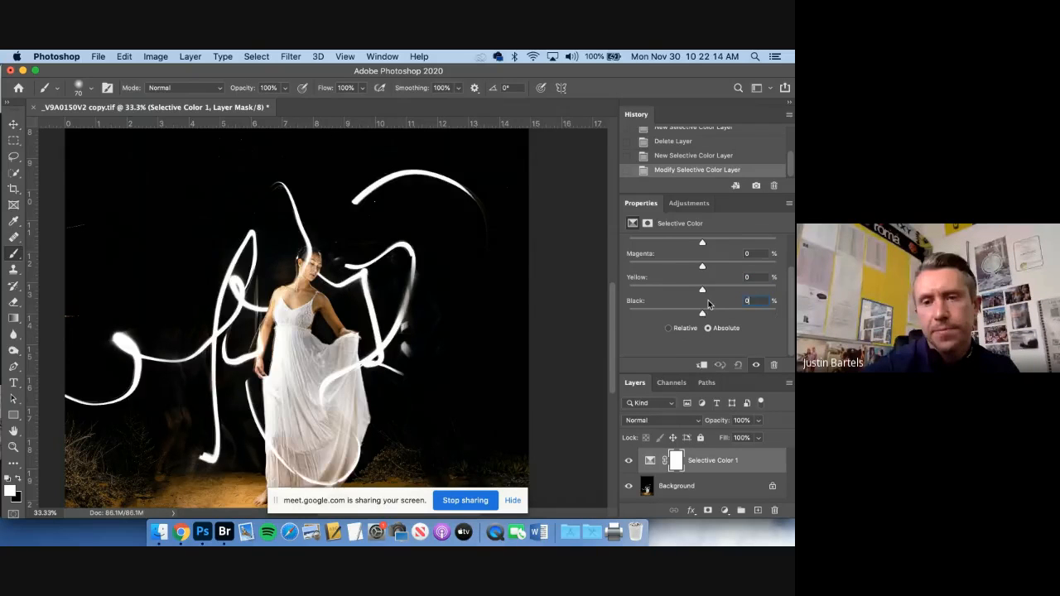
# Turn the Whites blue with Cyan +48%, Magenta +15%, Yellow -78% and Black +24%
pyautogui.scroll(2, 708, 299)
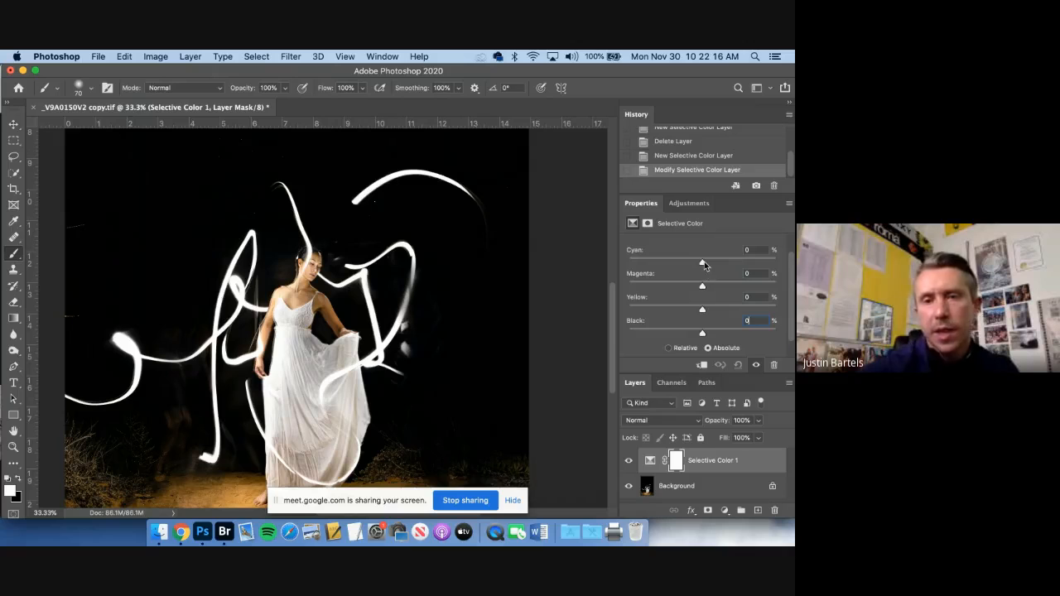
pyautogui.moveTo(704, 265); pyautogui.dragTo(738, 263)
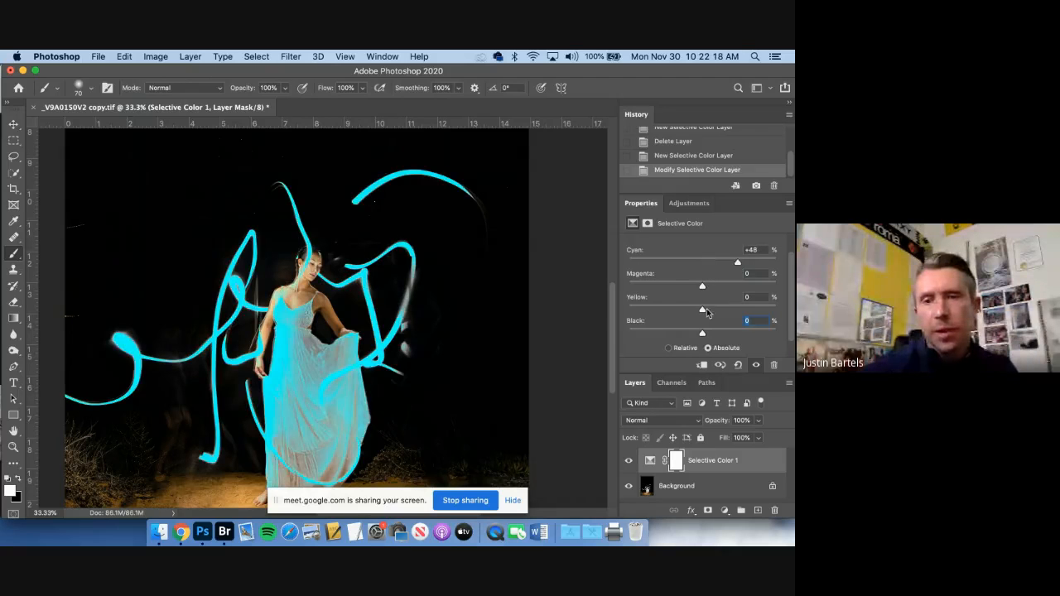
pyautogui.moveTo(707, 312); pyautogui.dragTo(646, 314)
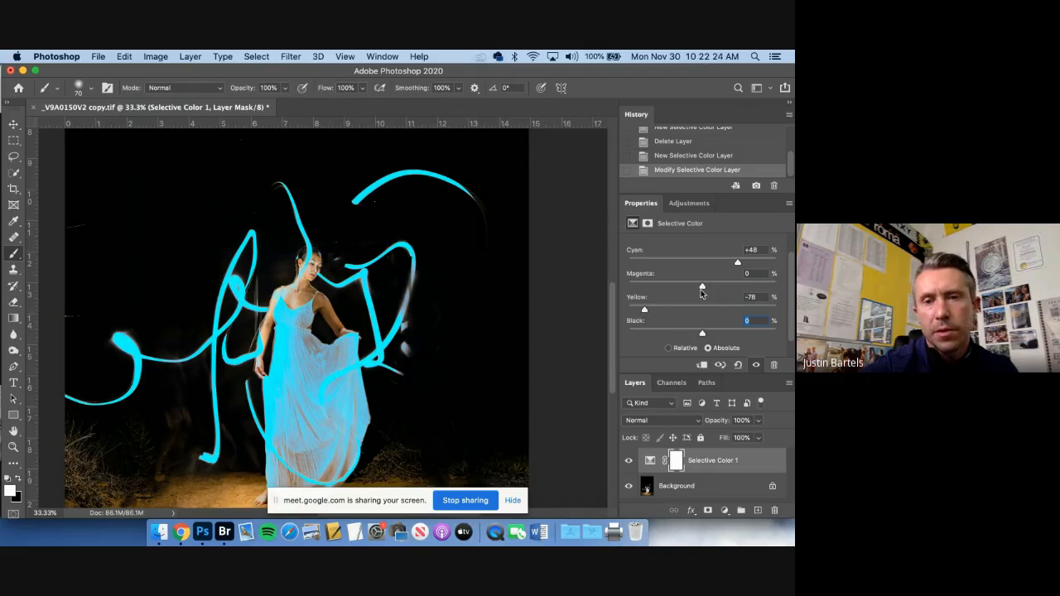
pyautogui.moveTo(702, 287); pyautogui.dragTo(714, 287)
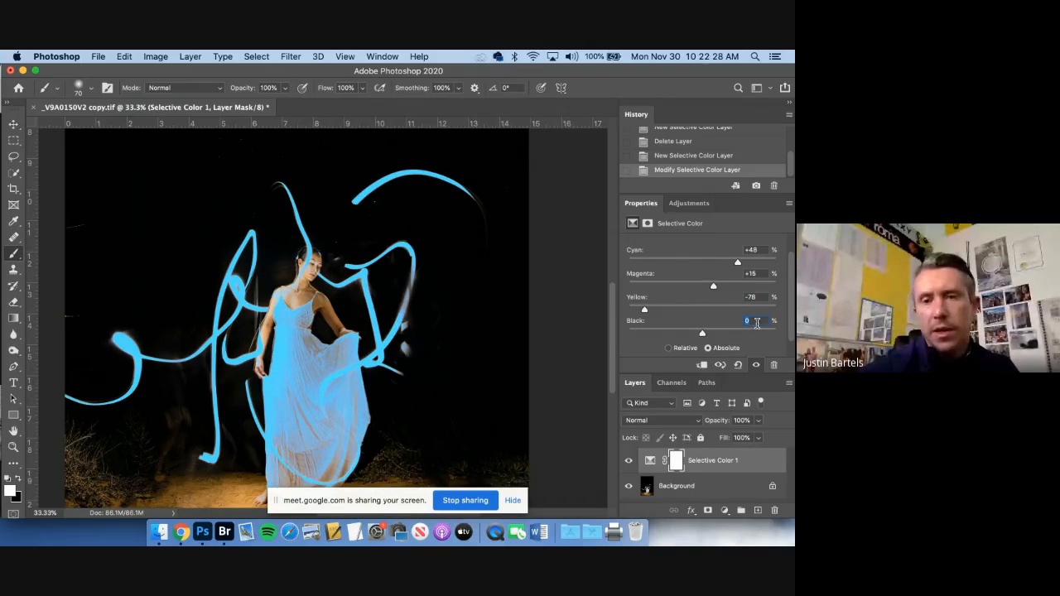
pyautogui.press('Down')
pyautogui.press('Down')
pyautogui.moveTo(695, 334)
pyautogui.mouseDown()
pyautogui.moveTo(664, 337)
pyautogui.moveTo(719, 335)
pyautogui.mouseUp()
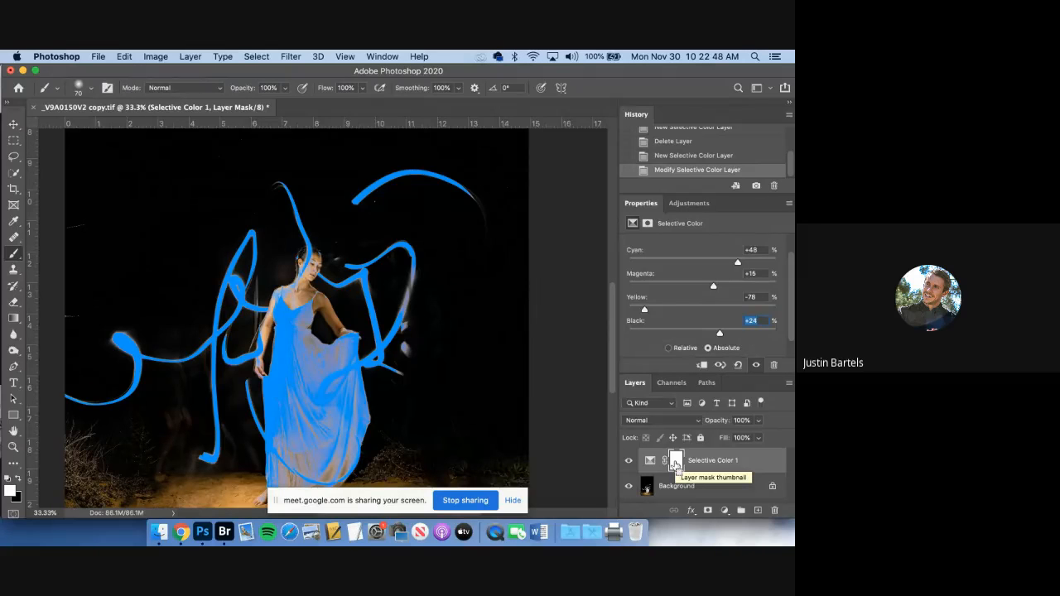
# Invert the Selective Color layer mask to black and ready the Brush tool with white (ffffff) as the foreground color
pyautogui.press('super+i')
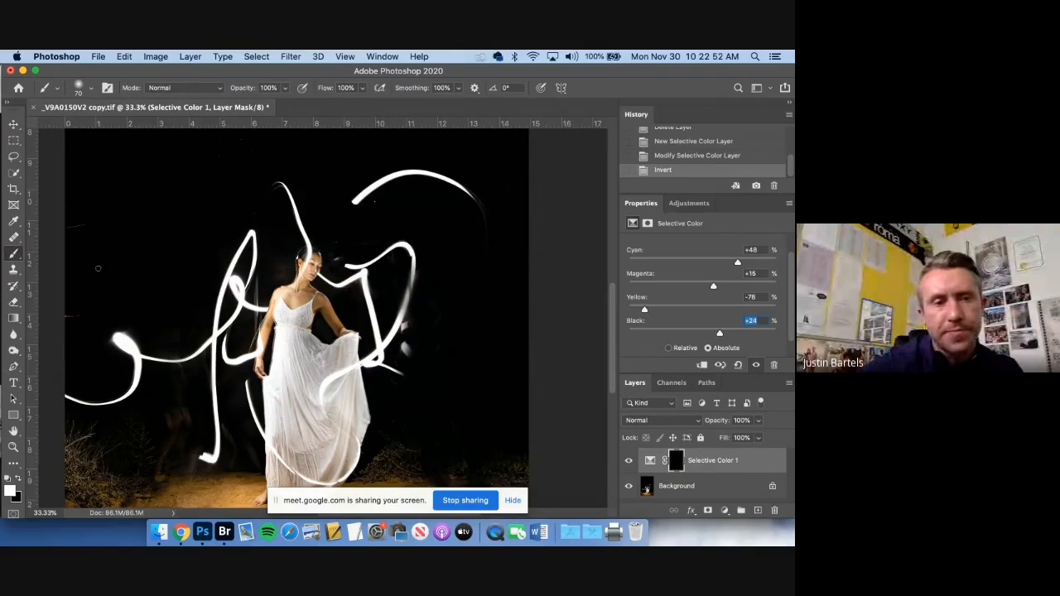
pyautogui.click(12, 255)
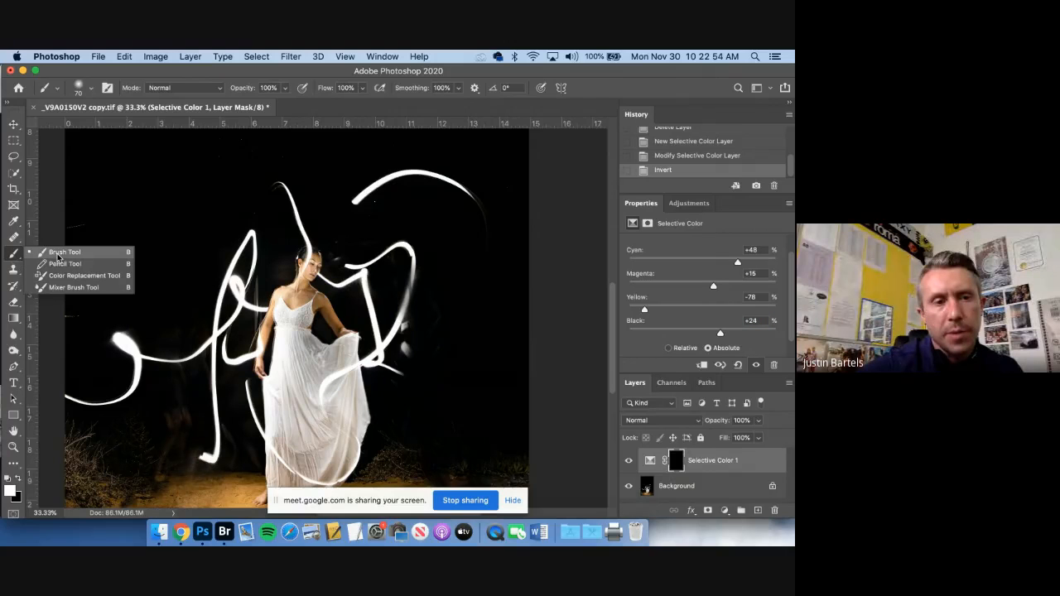
pyautogui.click(11, 256)
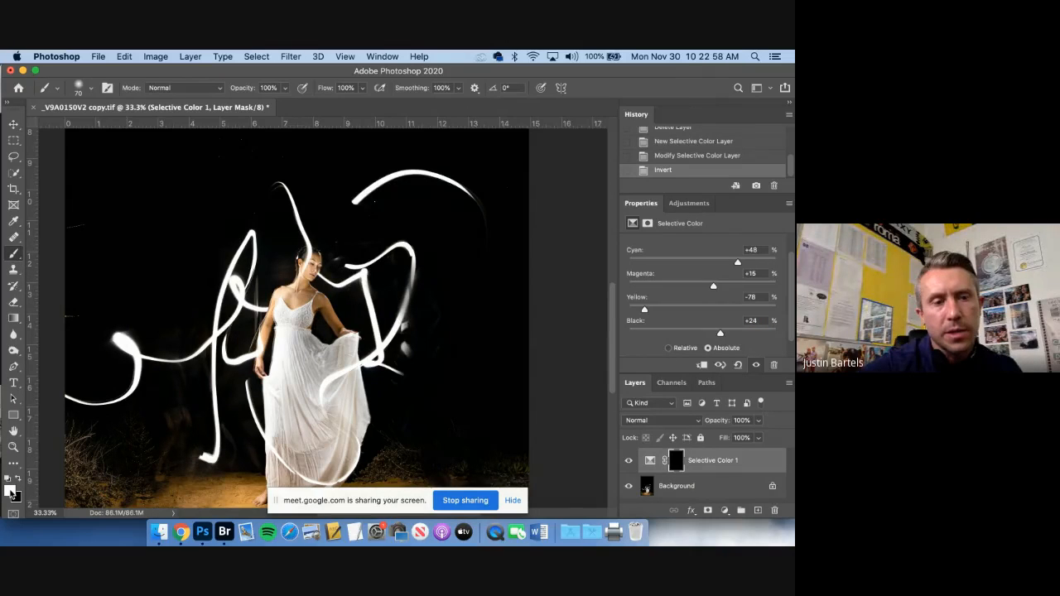
pyautogui.click(10, 491)
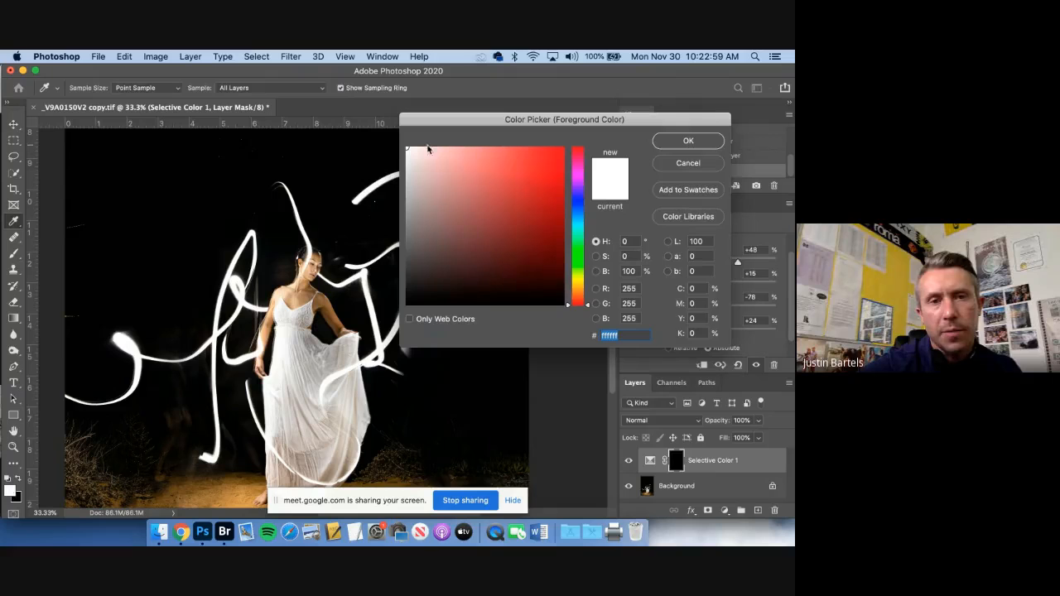
pyautogui.click(688, 142)
# Set the brush size to 182 px with 0% hardness and keep its flow at 100%
pyautogui.click(83, 88)
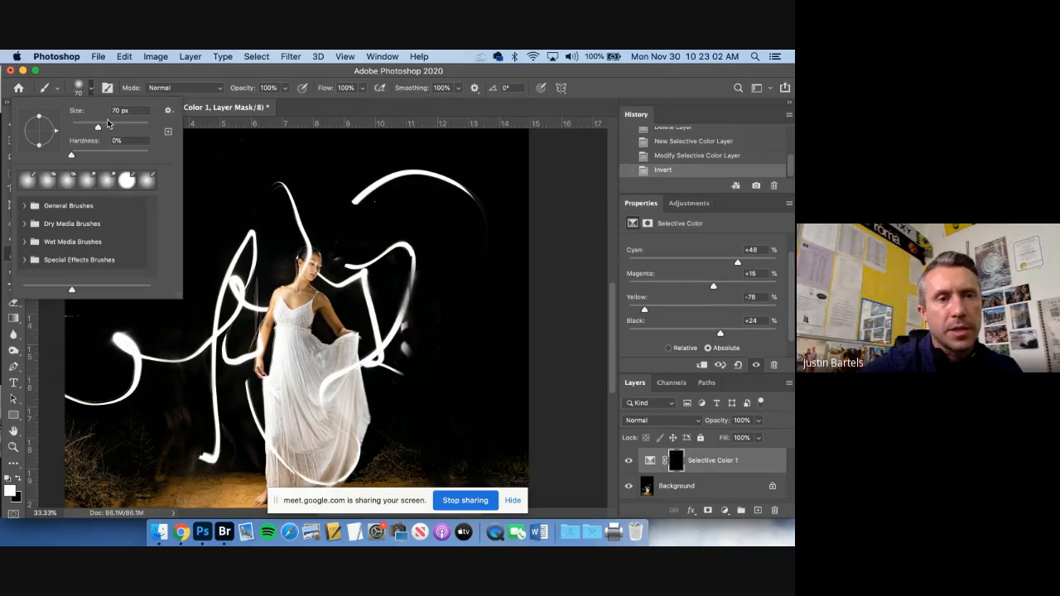
pyautogui.moveTo(98, 126); pyautogui.dragTo(126, 126)
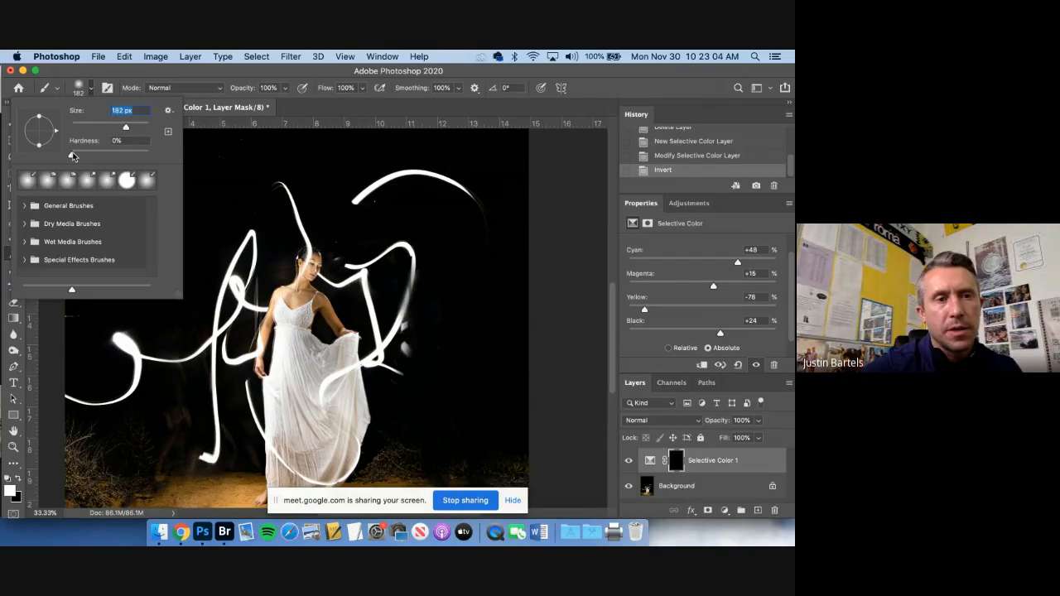
pyautogui.moveTo(71, 155)
pyautogui.mouseDown()
pyautogui.moveTo(119, 155)
pyautogui.moveTo(55, 157)
pyautogui.mouseUp()
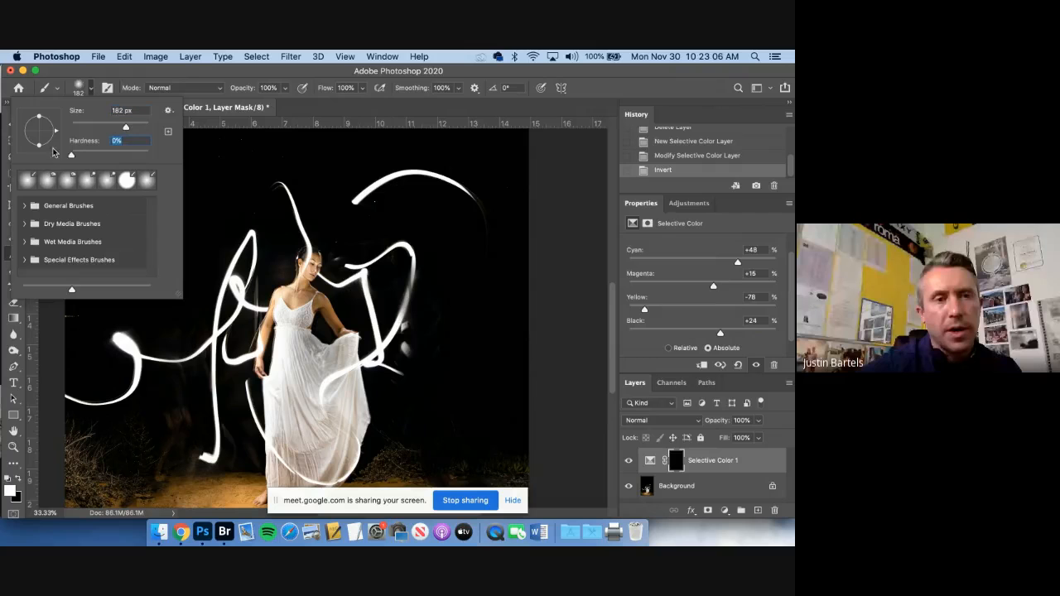
pyautogui.click(89, 90)
pyautogui.click(362, 88)
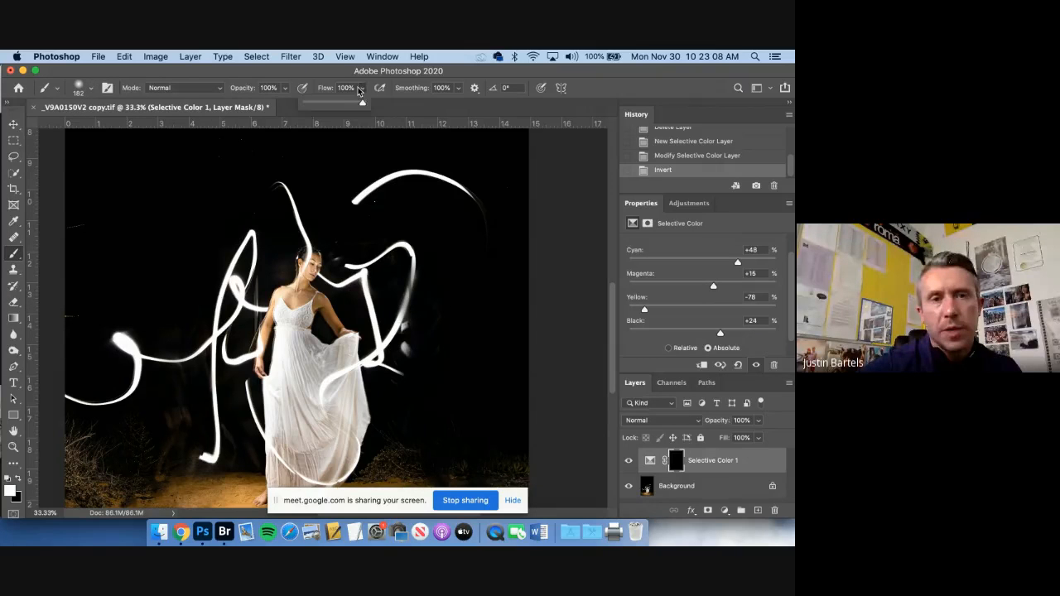
pyautogui.click(362, 90)
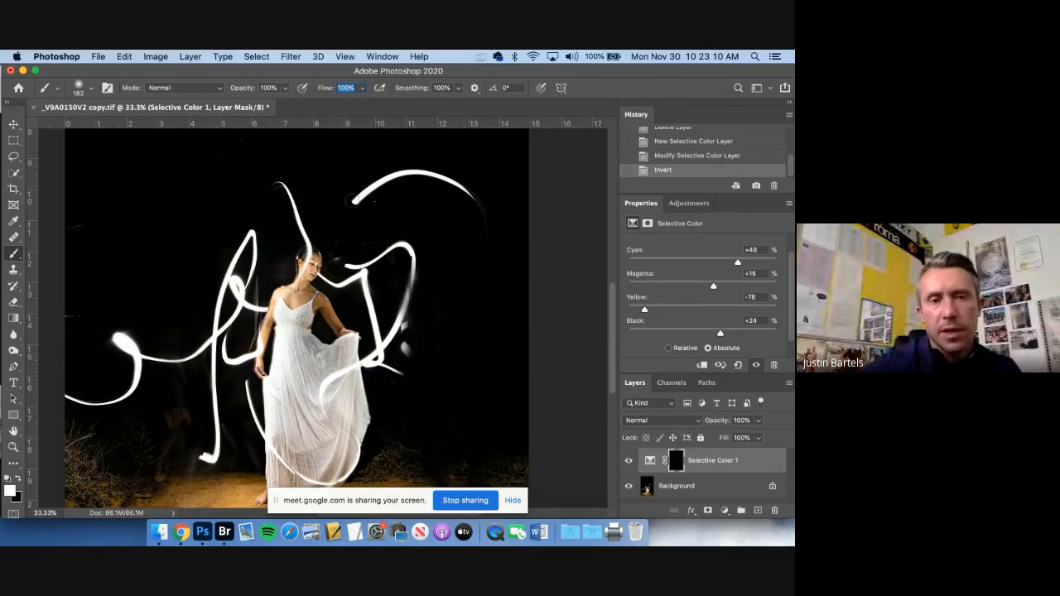
# Paint white on the mask over the upper arc, the trails beside the woman's raised dress and the one above her head
pyautogui.moveTo(354, 201)
pyautogui.mouseDown()
pyautogui.moveTo(405, 173)
pyautogui.moveTo(482, 218)
pyautogui.mouseUp()
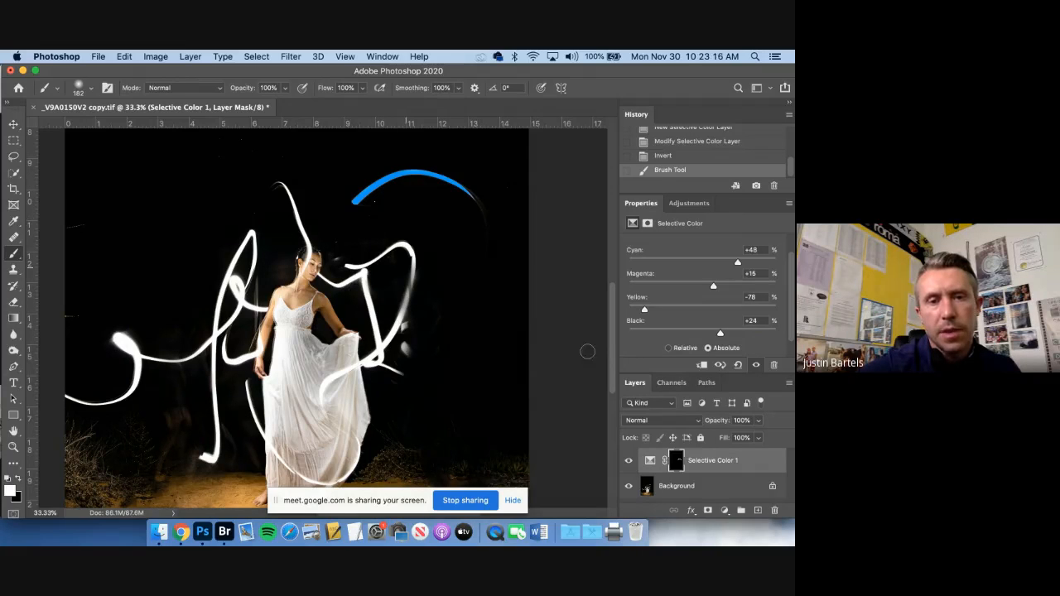
pyautogui.hscroll(-1, 364, 285)
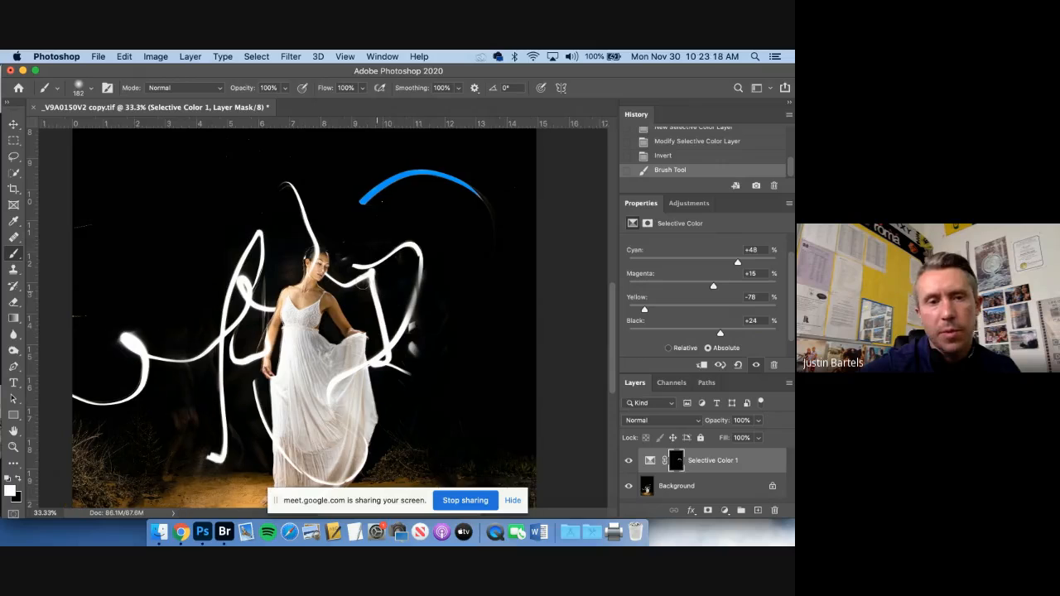
pyautogui.moveTo(355, 268)
pyautogui.mouseDown()
pyautogui.moveTo(424, 257)
pyautogui.moveTo(385, 355)
pyautogui.moveTo(392, 341)
pyautogui.moveTo(411, 362)
pyautogui.moveTo(413, 347)
pyautogui.moveTo(385, 361)
pyautogui.moveTo(373, 275)
pyautogui.moveTo(356, 267)
pyautogui.moveTo(324, 281)
pyautogui.moveTo(275, 169)
pyautogui.mouseUp()
# Enlarge the brush to 600 px and paint the mask over the large looping light trails behind the woman
pyautogui.press(']')
pyautogui.press(']')
pyautogui.press(']')
pyautogui.press(']')
pyautogui.press(']')
pyautogui.press(']')
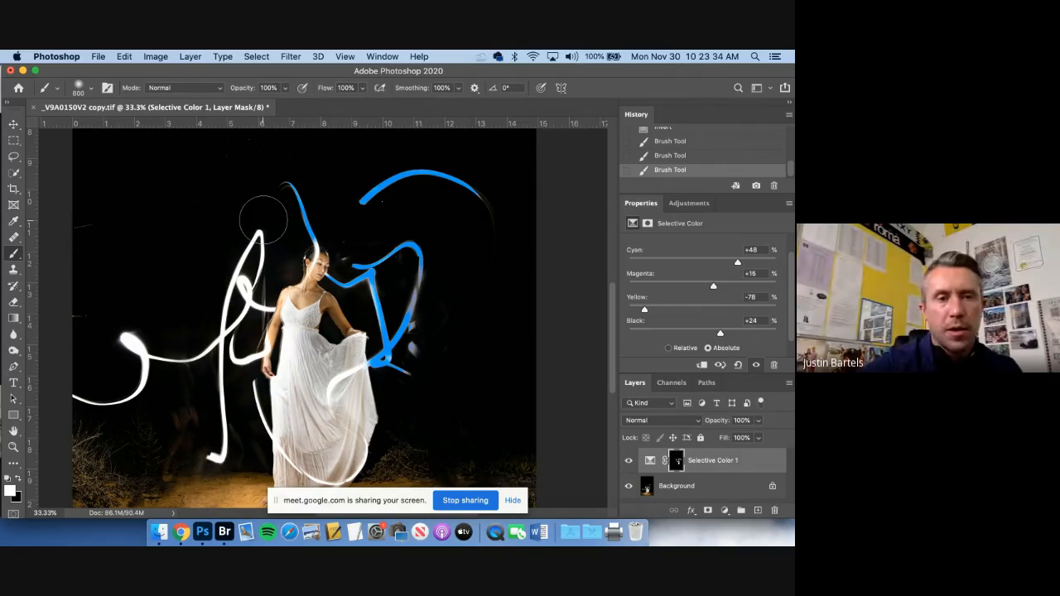
pyautogui.moveTo(263, 223)
pyautogui.mouseDown()
pyautogui.moveTo(236, 298)
pyautogui.moveTo(176, 359)
pyautogui.moveTo(118, 362)
pyautogui.moveTo(146, 354)
pyautogui.moveTo(79, 397)
pyautogui.mouseUp()
pyautogui.moveTo(215, 364)
pyautogui.mouseDown()
pyautogui.moveTo(217, 456)
pyautogui.moveTo(217, 339)
pyautogui.moveTo(236, 368)
pyautogui.moveTo(248, 443)
pyautogui.moveTo(246, 432)
pyautogui.mouseUp()
# Reduce the brush to 100 px and paint the mask along the curved light trail crossing the held-out part of the dress
pyautogui.press('super+plus')
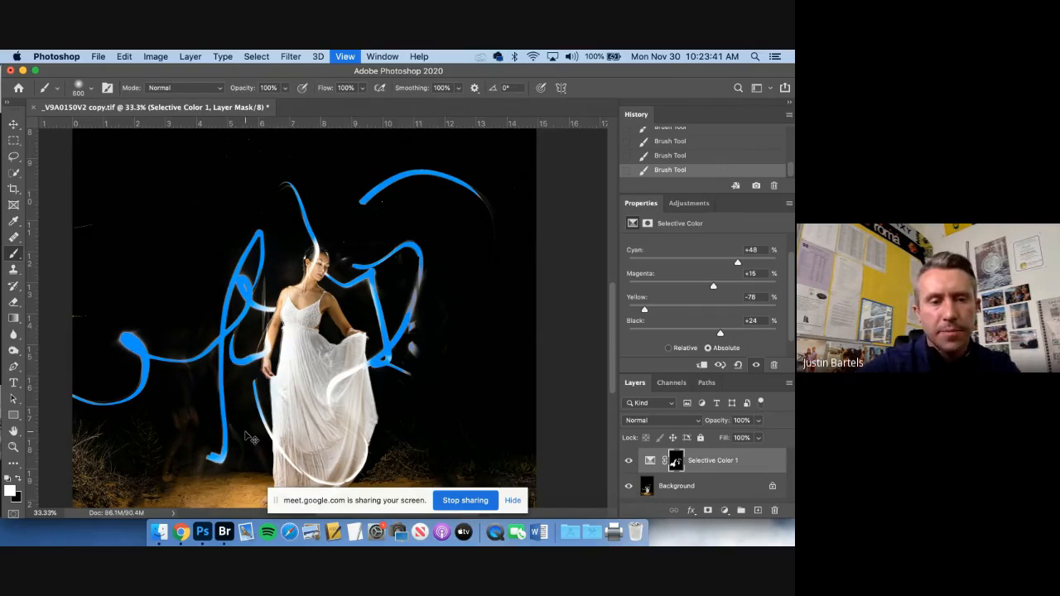
pyautogui.press('super+plus')
pyautogui.press('super+plus')
pyautogui.press('super+plus')
pyautogui.moveTo(255, 399); pyautogui.dragTo(199, 166)
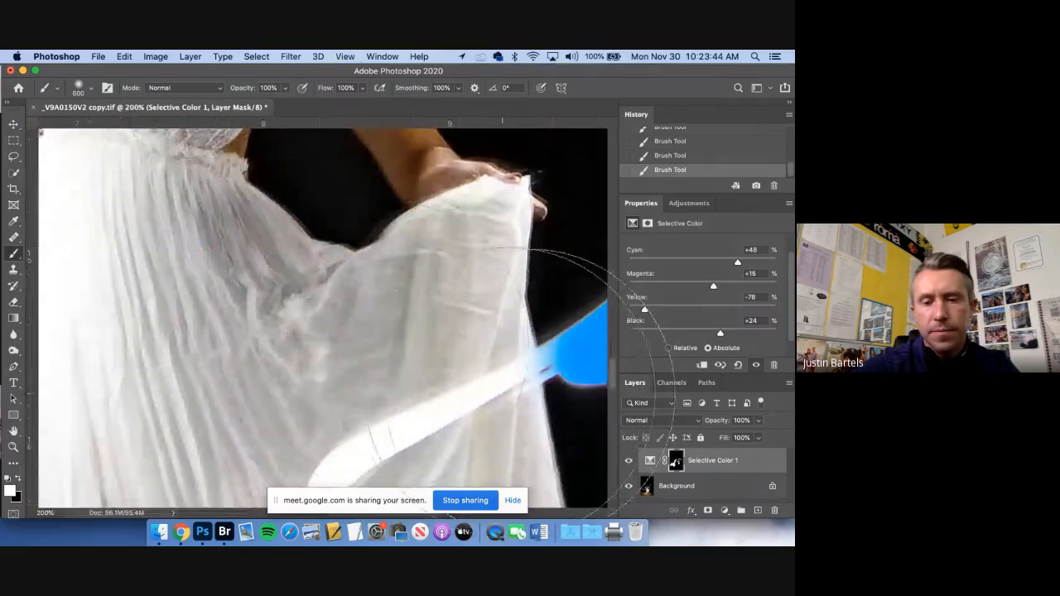
pyautogui.press('[')
pyautogui.press('[')
pyautogui.press('[')
pyautogui.press('[')
pyautogui.press('[')
pyautogui.press('[')
pyautogui.press('[')
pyautogui.press('[')
pyautogui.press('[')
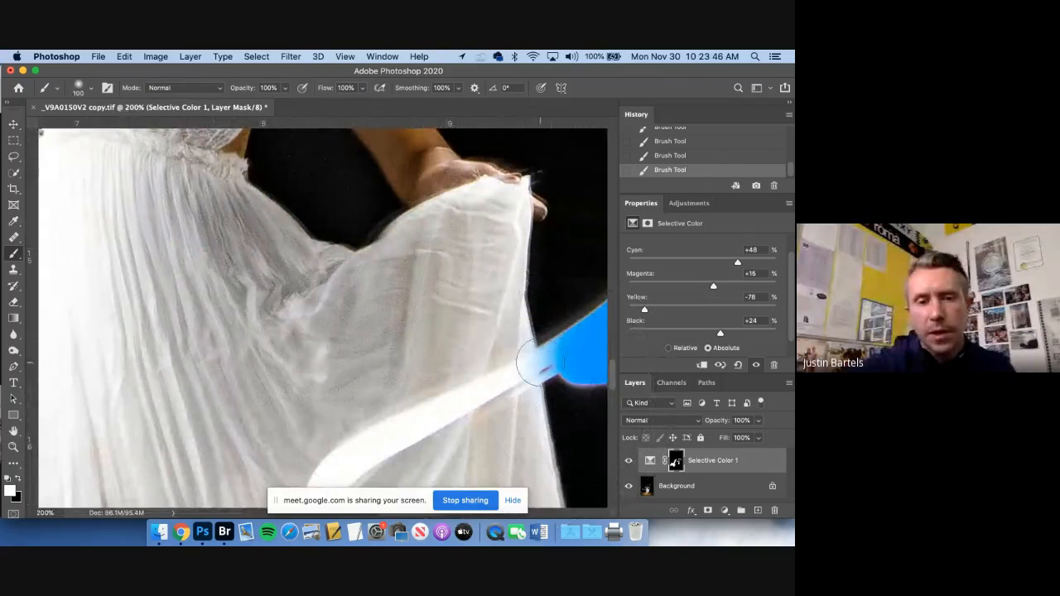
pyautogui.click(523, 365)
pyautogui.moveTo(483, 376); pyautogui.dragTo(331, 451)
pyautogui.moveTo(414, 307); pyautogui.dragTo(455, 74)
pyautogui.moveTo(384, 200)
pyautogui.mouseDown()
pyautogui.moveTo(336, 279)
pyautogui.moveTo(345, 379)
pyautogui.mouseUp()
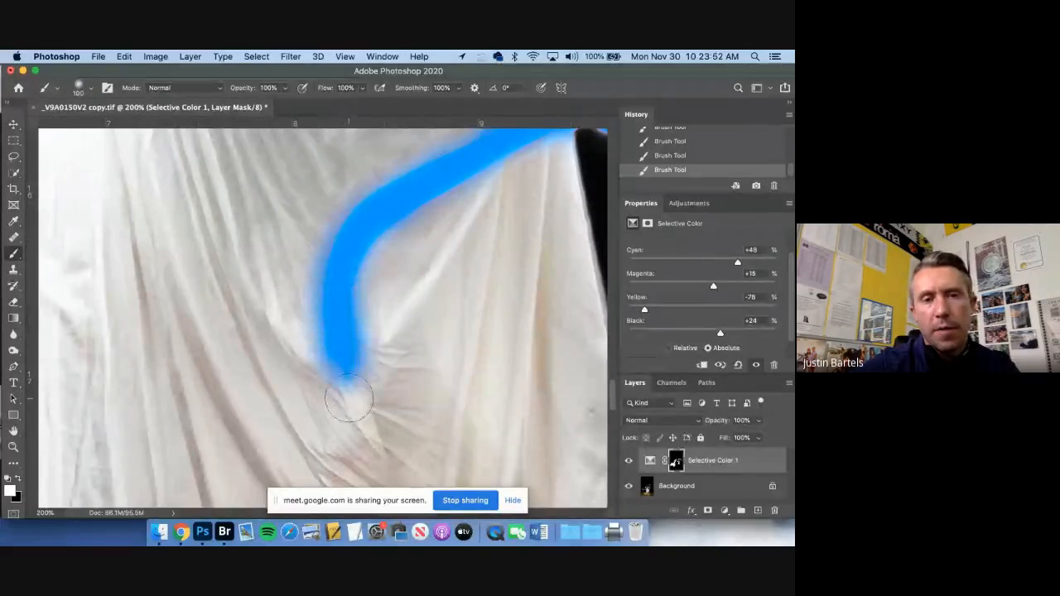
# Switch the foreground color to black and paint away the blue overspill along both edges of the trail on the dress
pyautogui.click(18, 480)
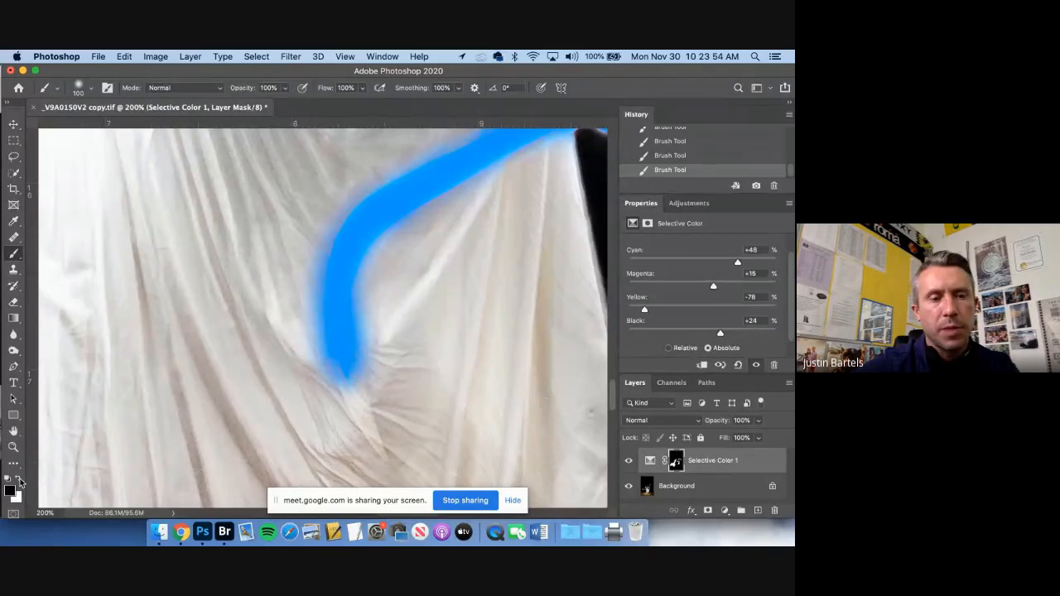
pyautogui.moveTo(378, 367)
pyautogui.mouseDown()
pyautogui.moveTo(385, 279)
pyautogui.moveTo(438, 224)
pyautogui.mouseUp()
pyautogui.moveTo(311, 397)
pyautogui.mouseDown()
pyautogui.moveTo(296, 295)
pyautogui.moveTo(313, 229)
pyautogui.moveTo(358, 153)
pyautogui.mouseUp()
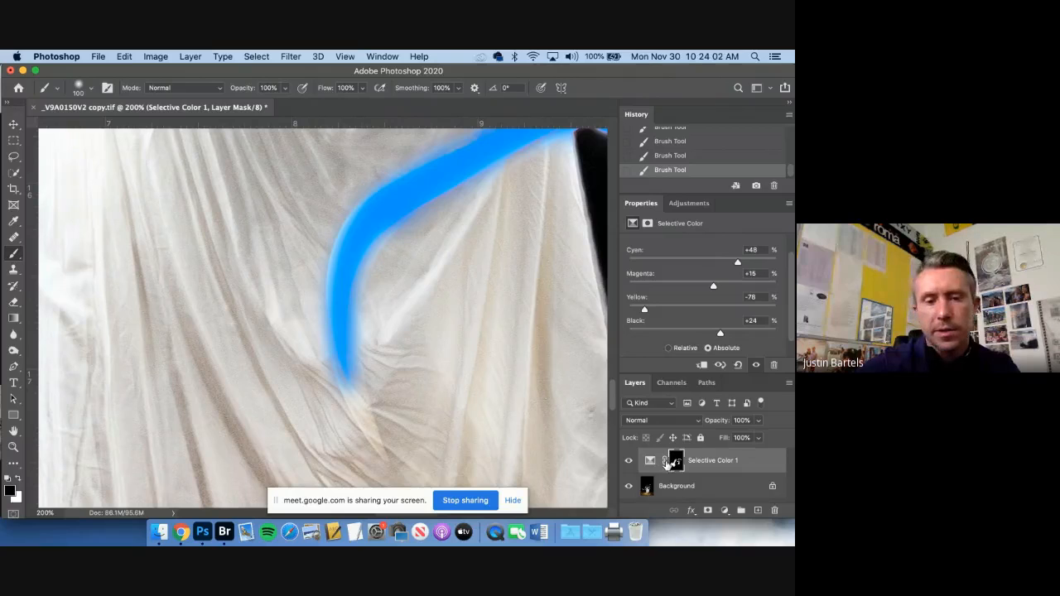
pyautogui.press('super+minus')
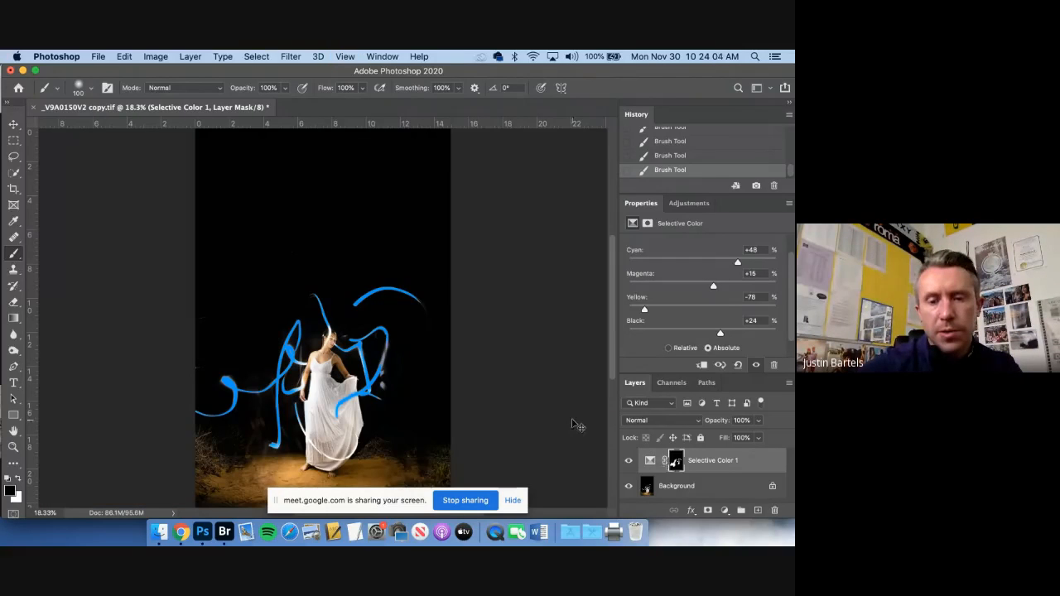
pyautogui.press('super+plus')
pyautogui.press('super+plus')
pyautogui.press('super+plus')
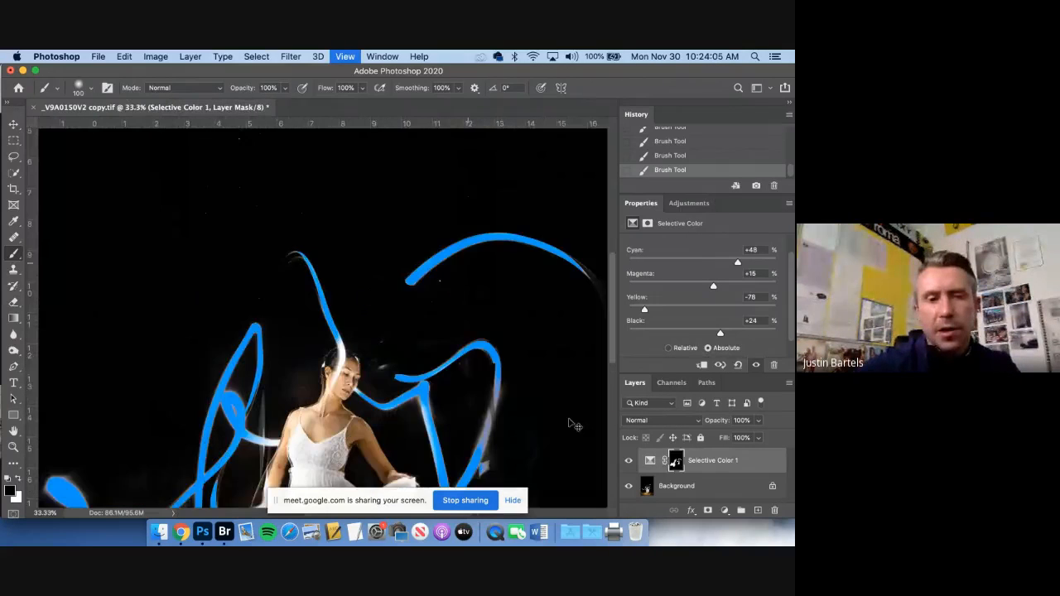
# Open the Selective Color 1 layer's blending options and raise the underlying layer's black Blend If value to 193
pyautogui.press('super+plus')
pyautogui.moveTo(438, 364); pyautogui.dragTo(523, 368)
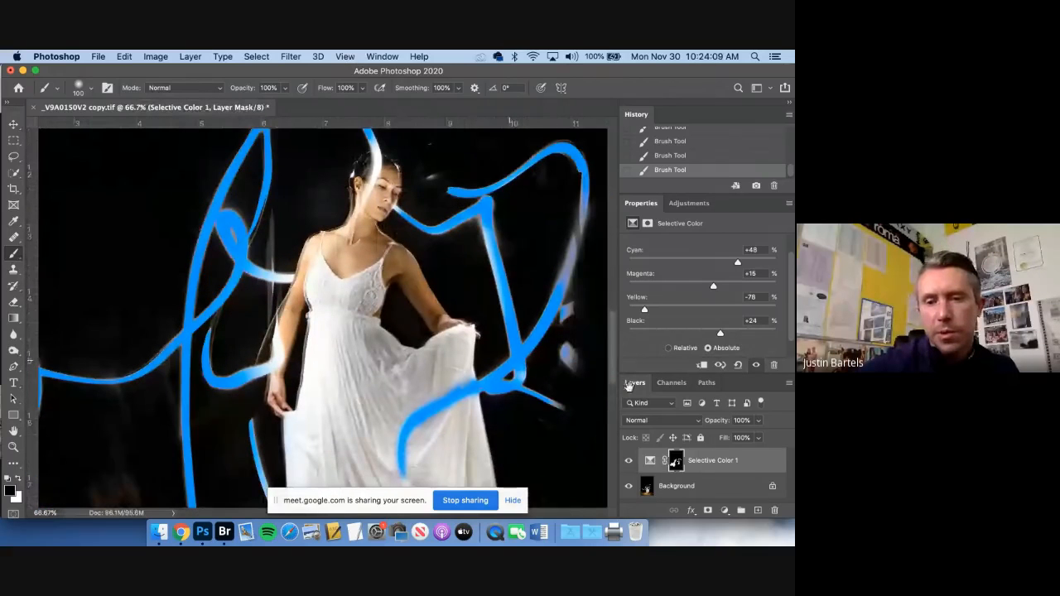
pyautogui.rightClick(765, 463)
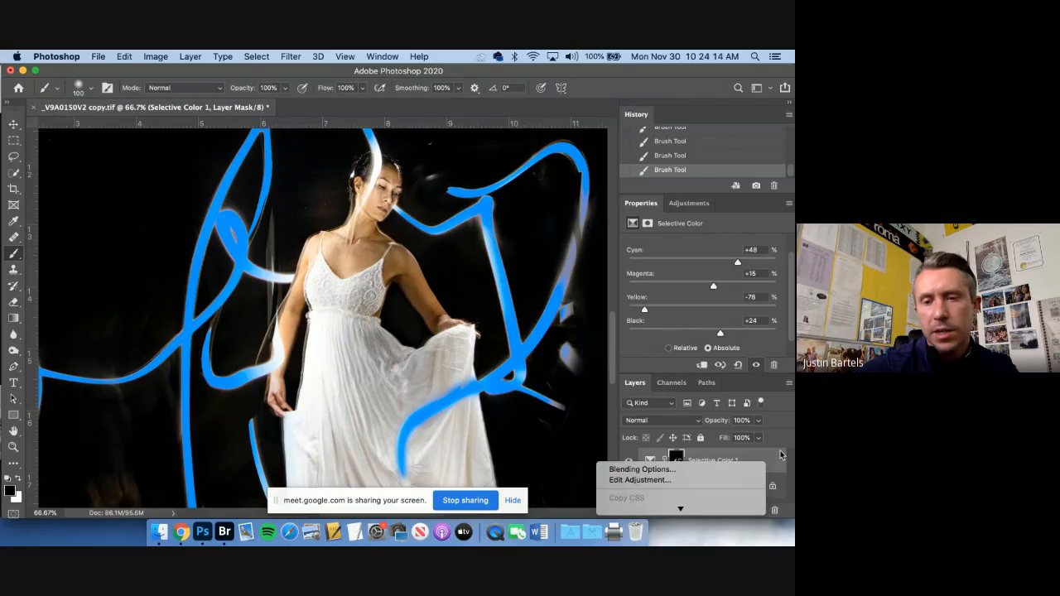
pyautogui.click(780, 450)
pyautogui.doubleClick(767, 464)
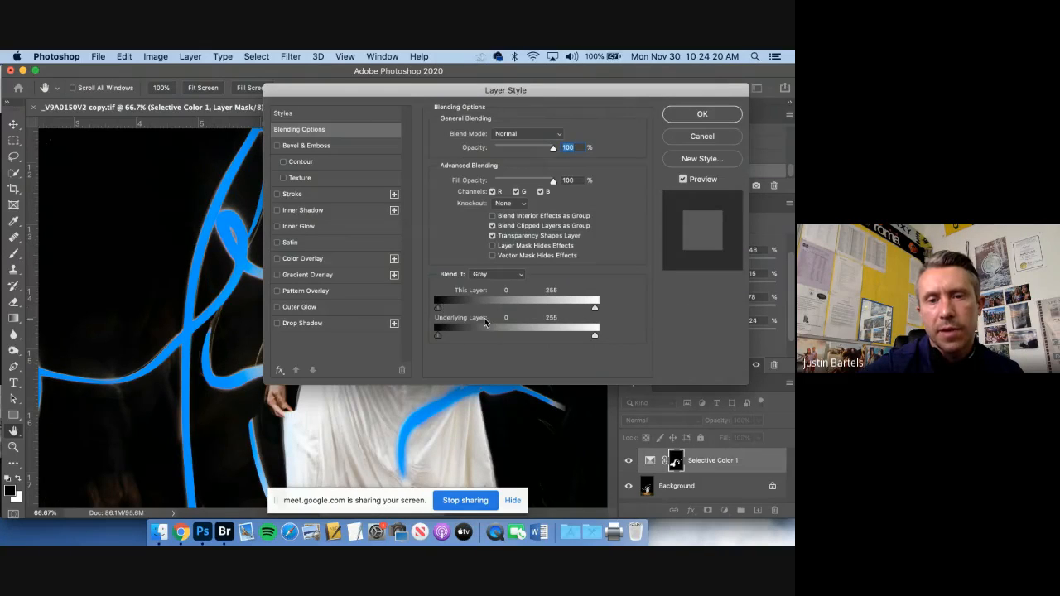
pyautogui.moveTo(444, 94); pyautogui.dragTo(621, 76)
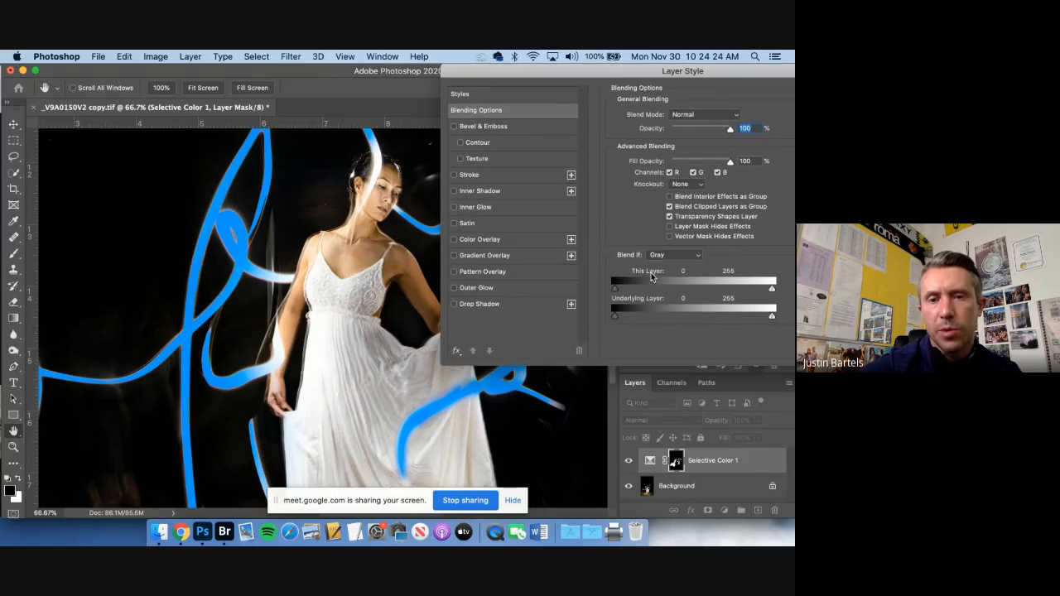
pyautogui.moveTo(614, 289); pyautogui.dragTo(732, 316)
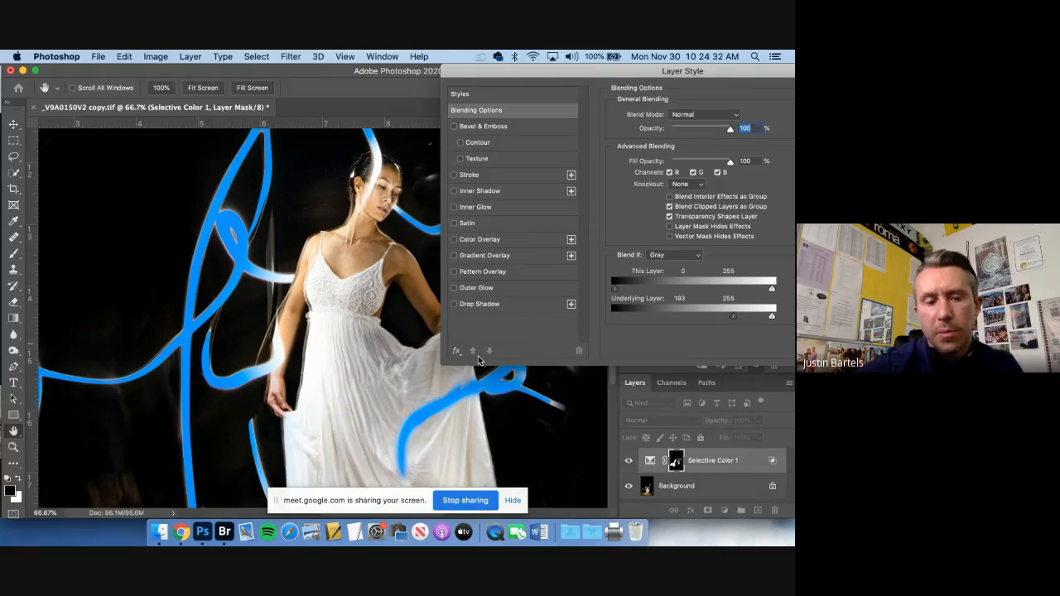
# Split the underlying layer's black Blend If slider to 195 / 236, checking the trail on the dress, and apply the layer style
pyautogui.press('super+plus')
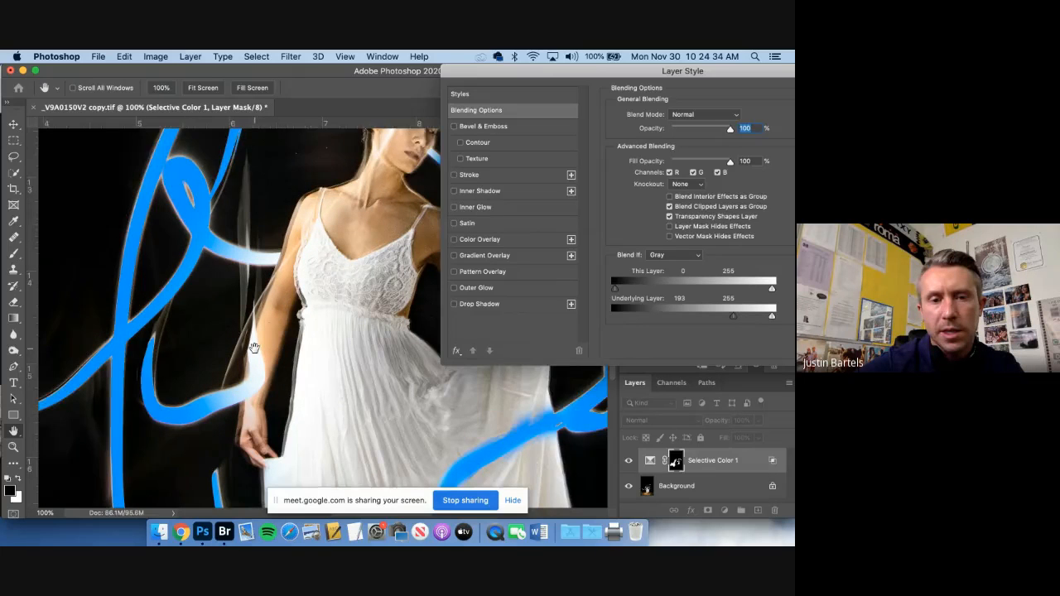
pyautogui.moveTo(254, 348); pyautogui.dragTo(224, 290)
pyautogui.moveTo(292, 421); pyautogui.dragTo(92, 333)
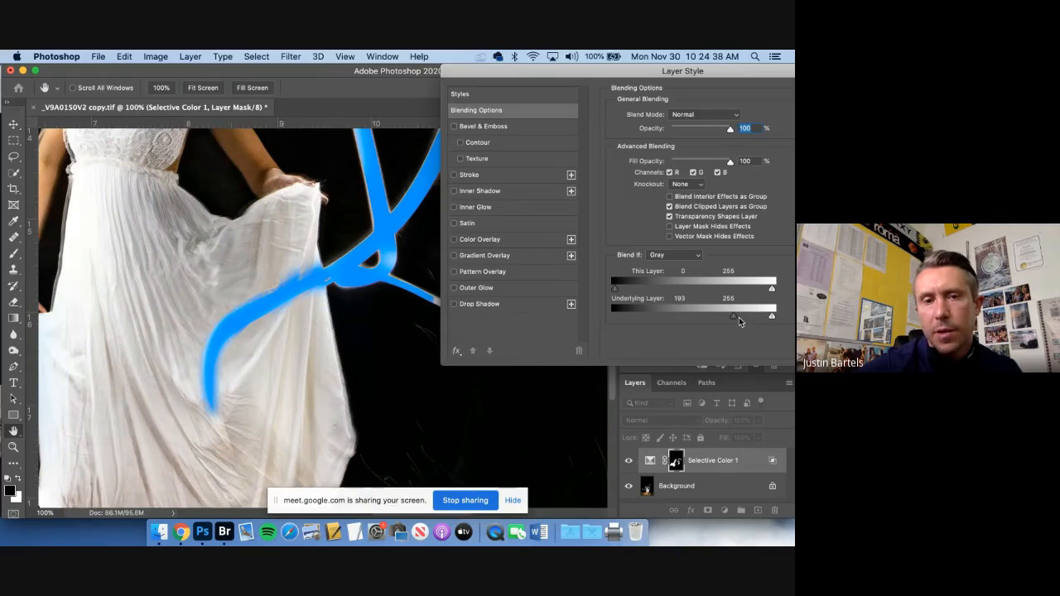
pyautogui.moveTo(711, 315)
pyautogui.mouseDown()
pyautogui.moveTo(605, 320)
pyautogui.moveTo(743, 317)
pyautogui.mouseUp()
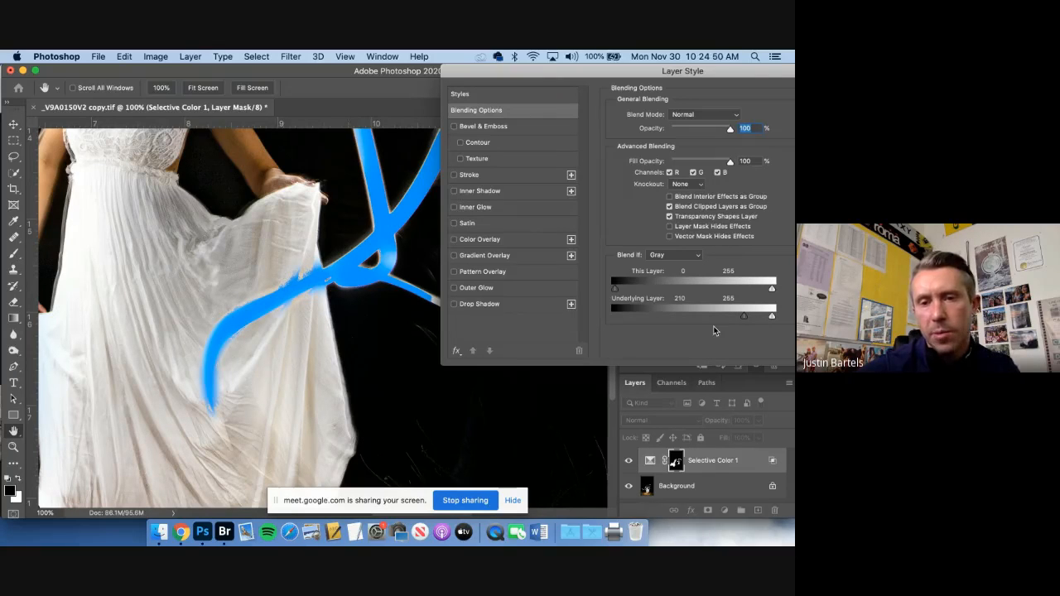
pyautogui.moveTo(741, 318); pyautogui.dragTo(768, 318)
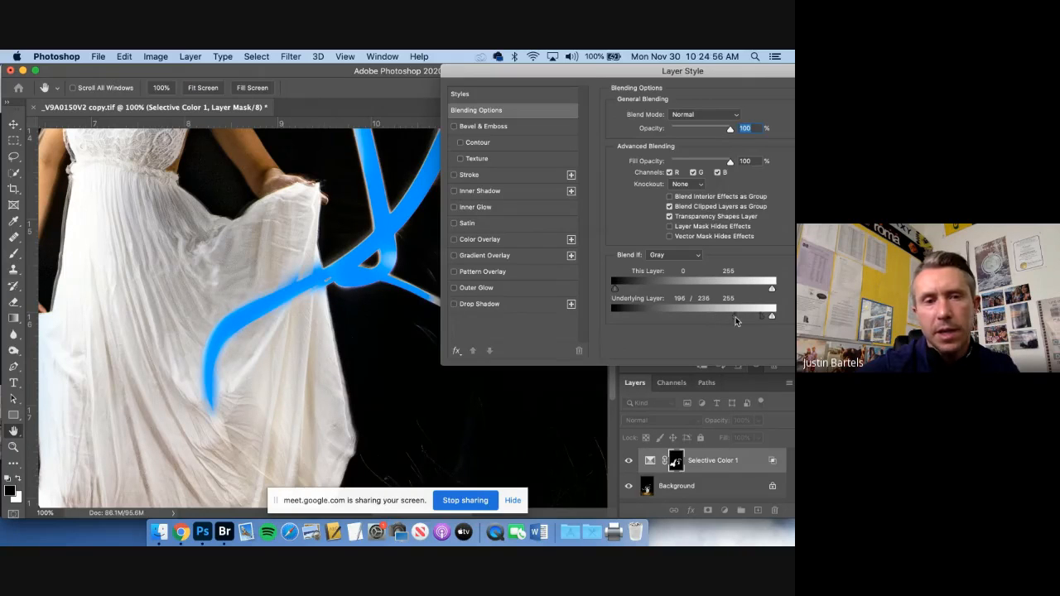
pyautogui.moveTo(734, 317); pyautogui.dragTo(732, 316)
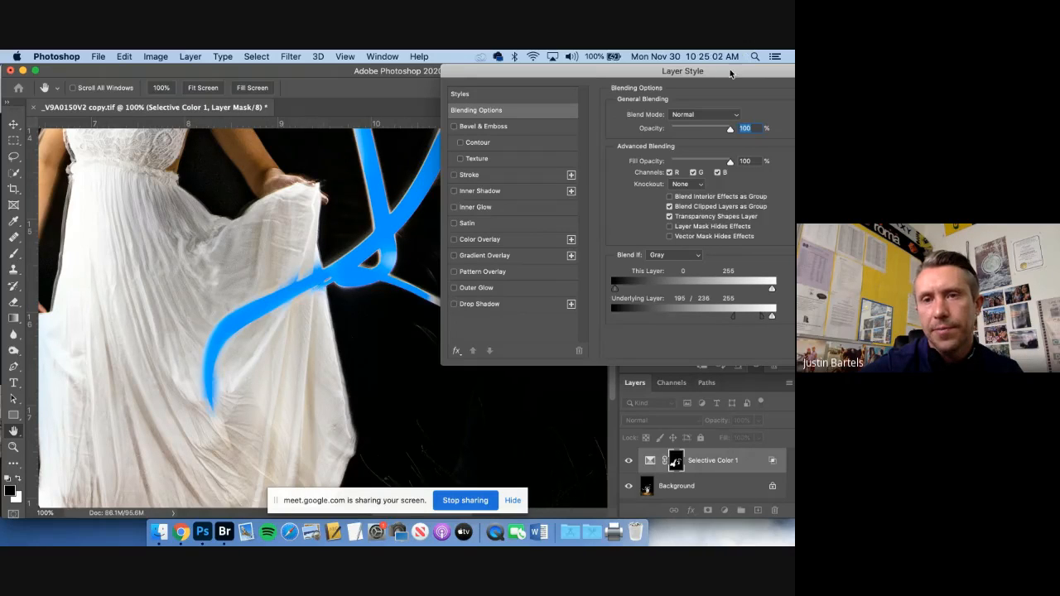
pyautogui.moveTo(730, 74); pyautogui.dragTo(473, 91)
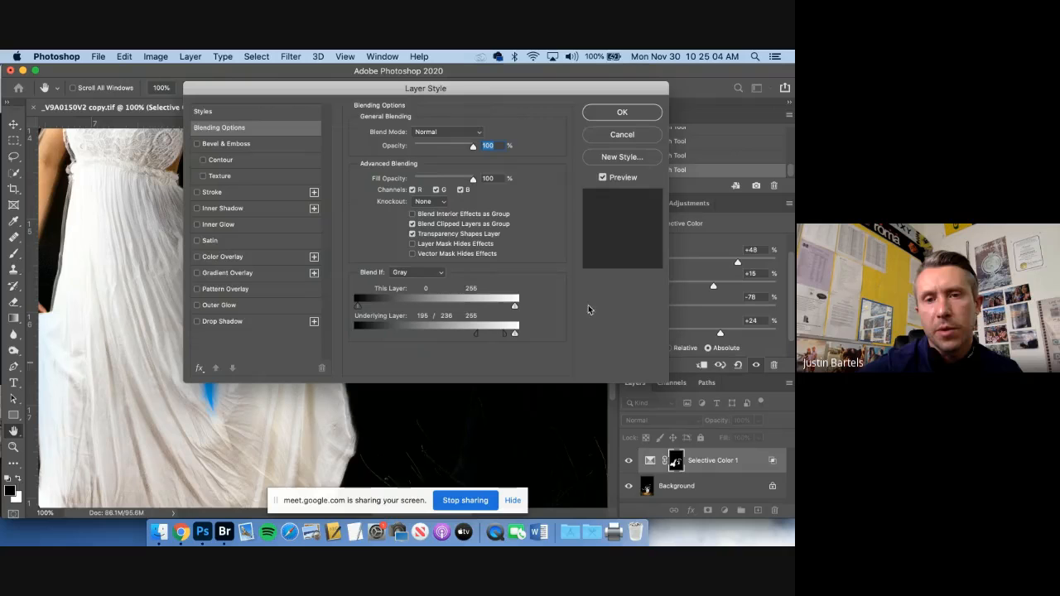
pyautogui.click(610, 113)
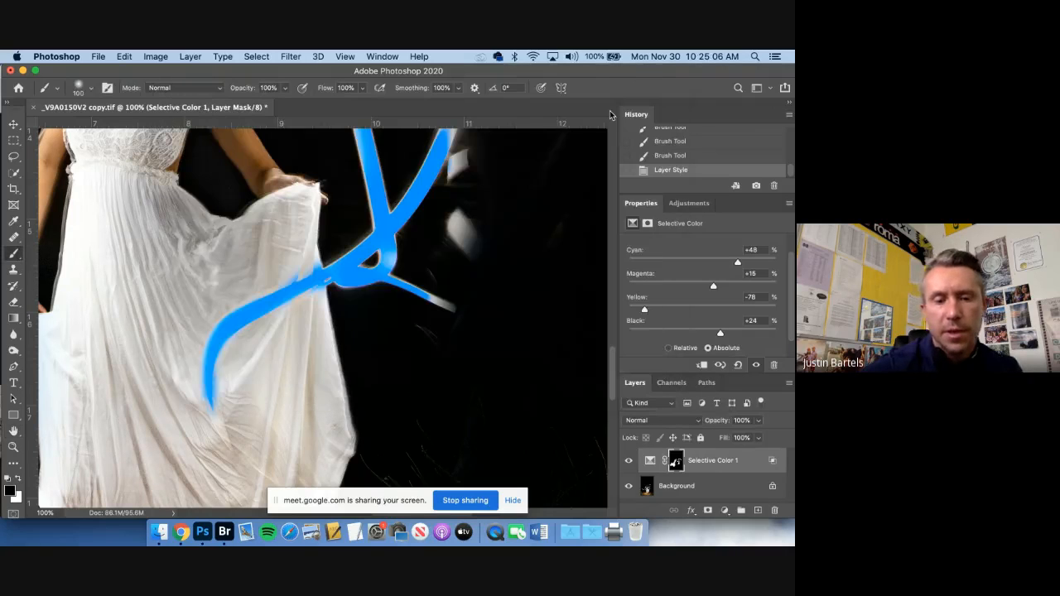
# Flatten the image to merge the Selective Color adjustment into the background
pyautogui.press('super+minus')
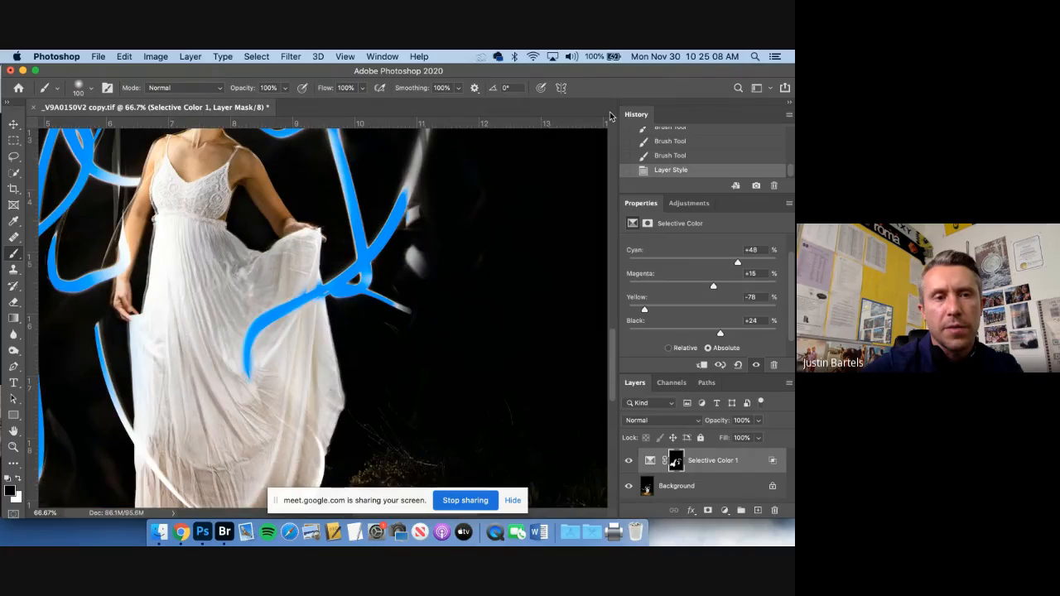
pyautogui.press('super+minus')
pyautogui.press('super+minus')
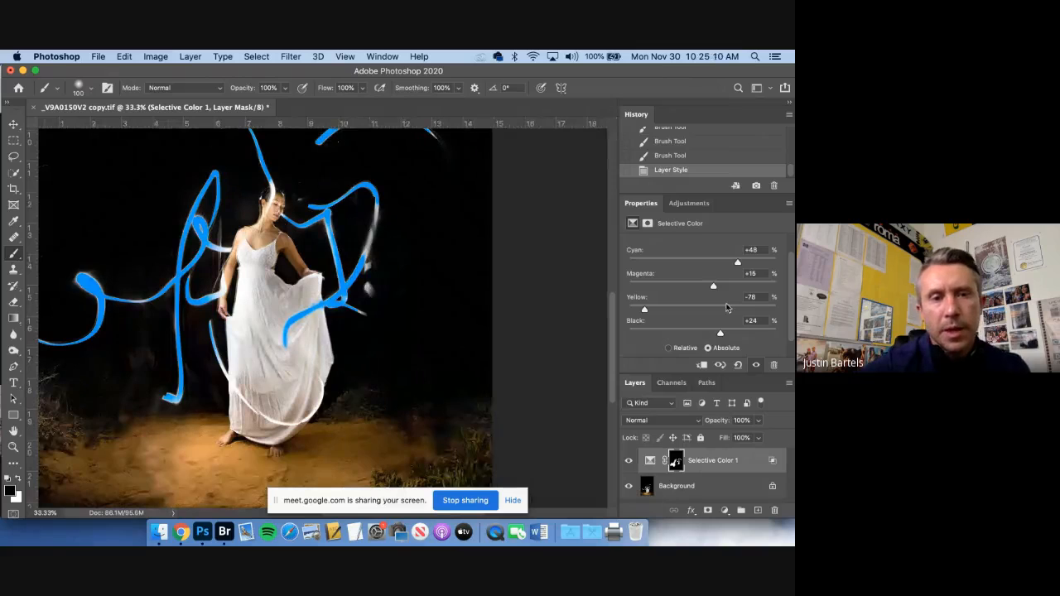
pyautogui.click(190, 57)
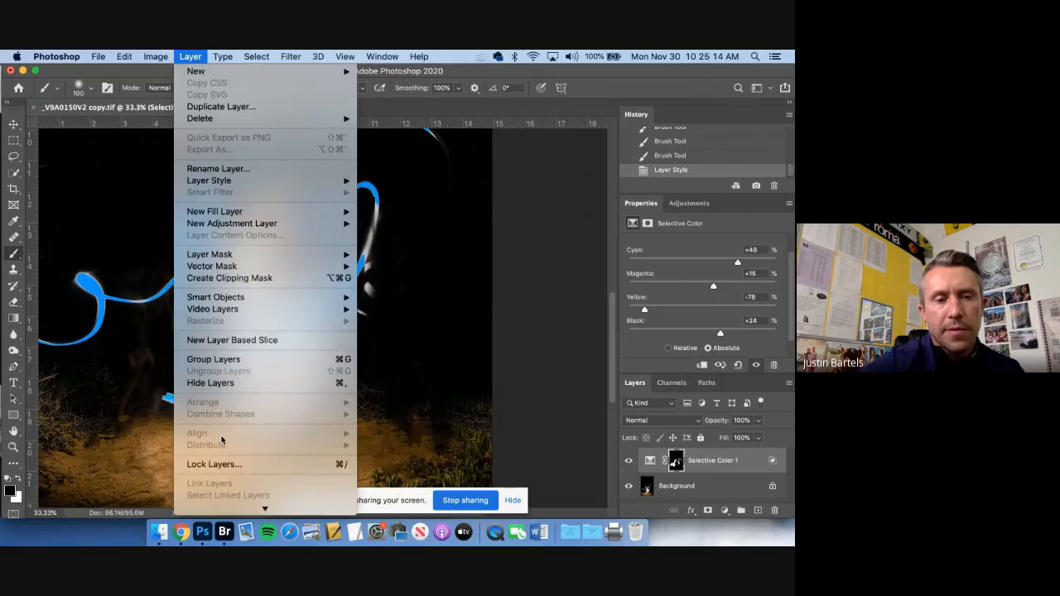
pyautogui.scroll(-3, 220, 438)
pyautogui.click(222, 489)
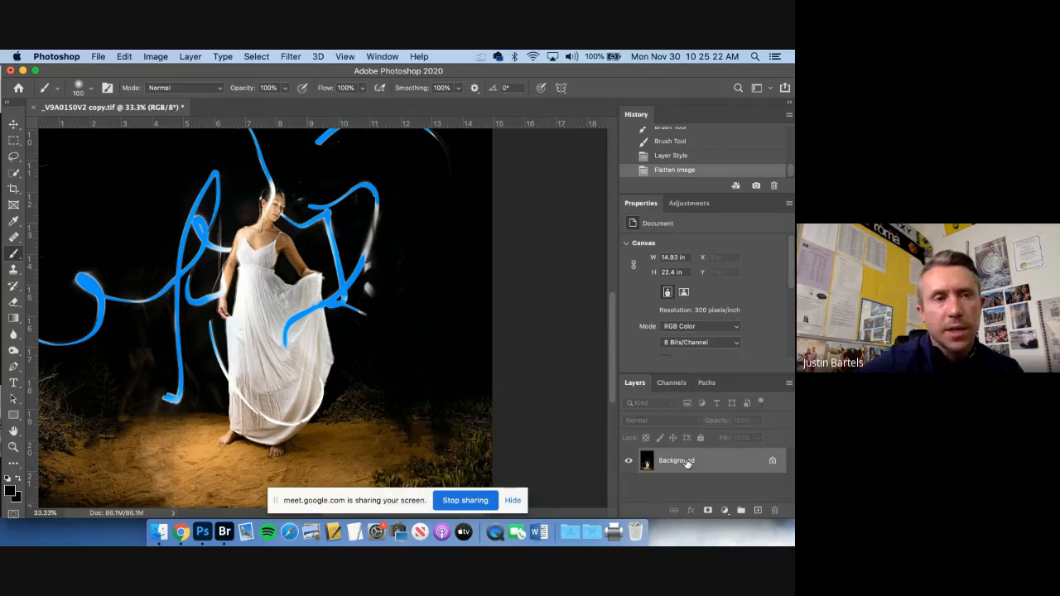
# Save the flattened image as the JPEG _V9A0150V2 copy.jpg with quality 11 and baseline standard format, and close the document
pyautogui.click(97, 56)
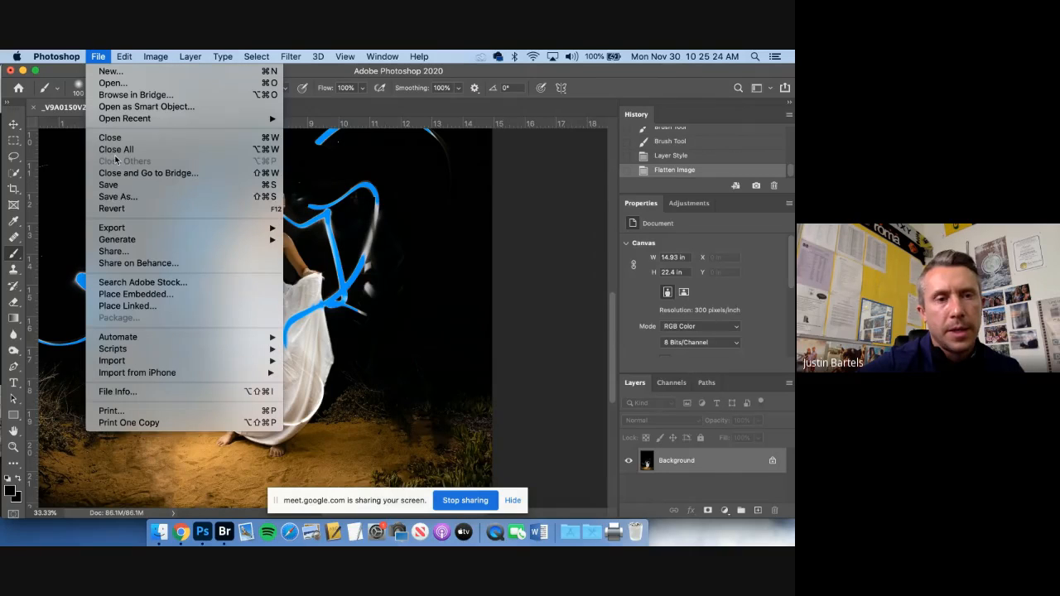
pyautogui.click(116, 197)
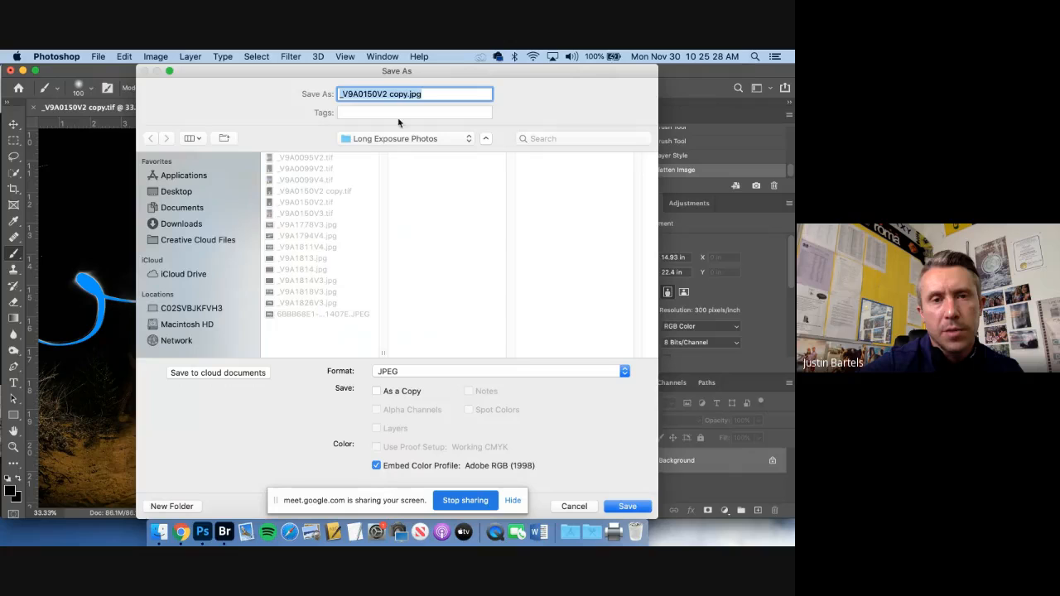
pyautogui.click(420, 370)
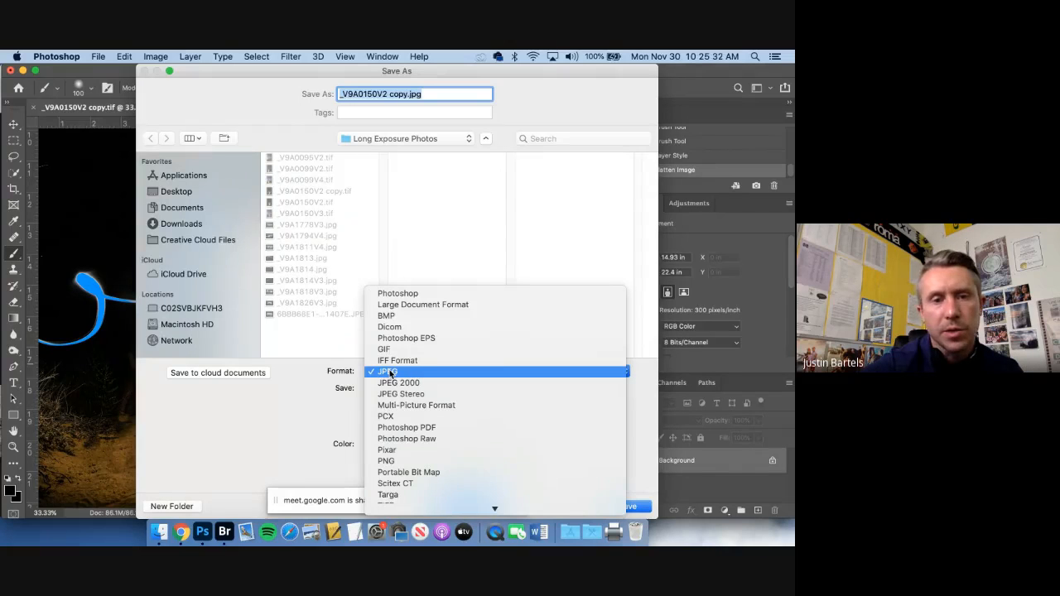
pyautogui.click(389, 372)
pyautogui.click(626, 506)
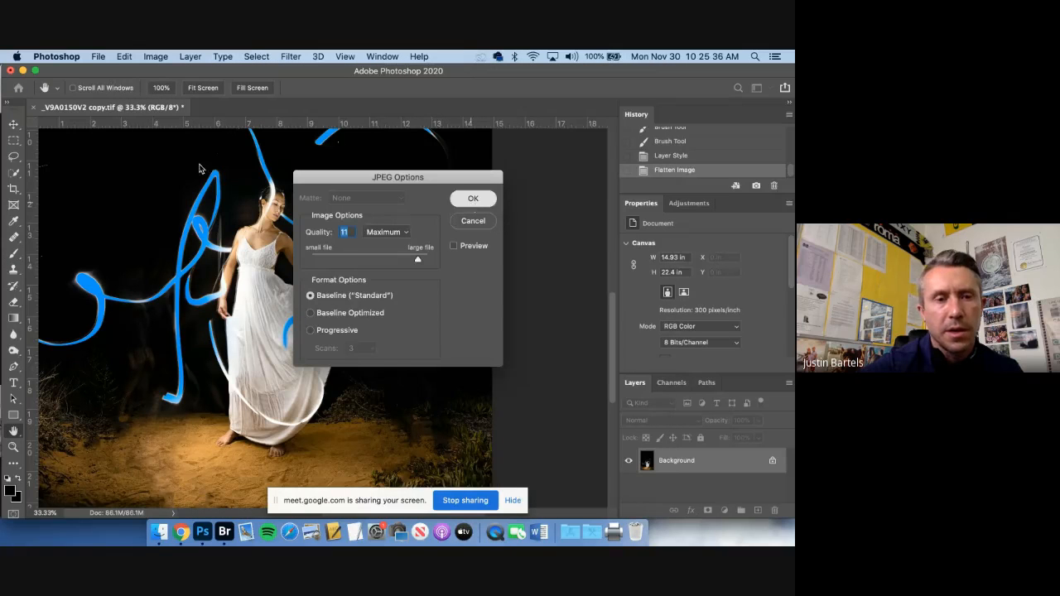
pyautogui.click(471, 200)
pyautogui.click(36, 109)
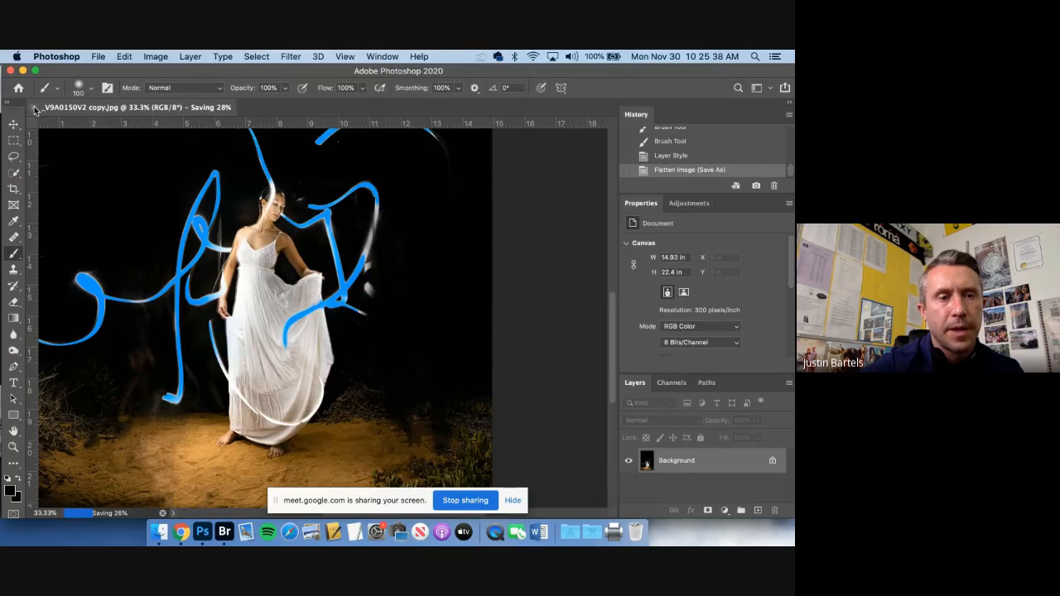
pyautogui.click(490, 235)
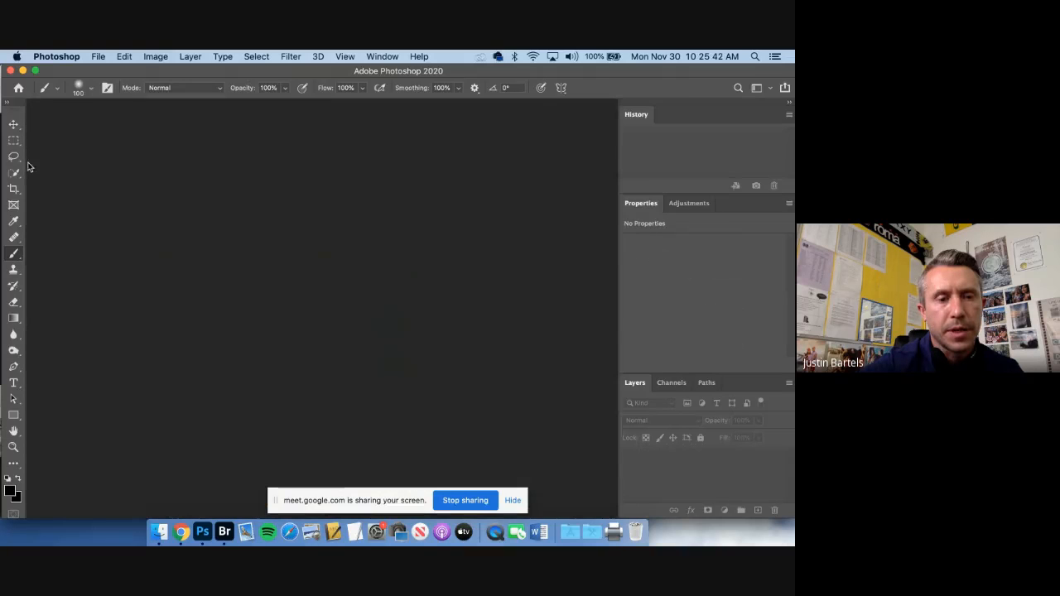
# Switch to Adobe Bridge, display the folder in the Filmstrip workspace and move _V9A0150V2 copy.tif to the trash
pyautogui.click(224, 532)
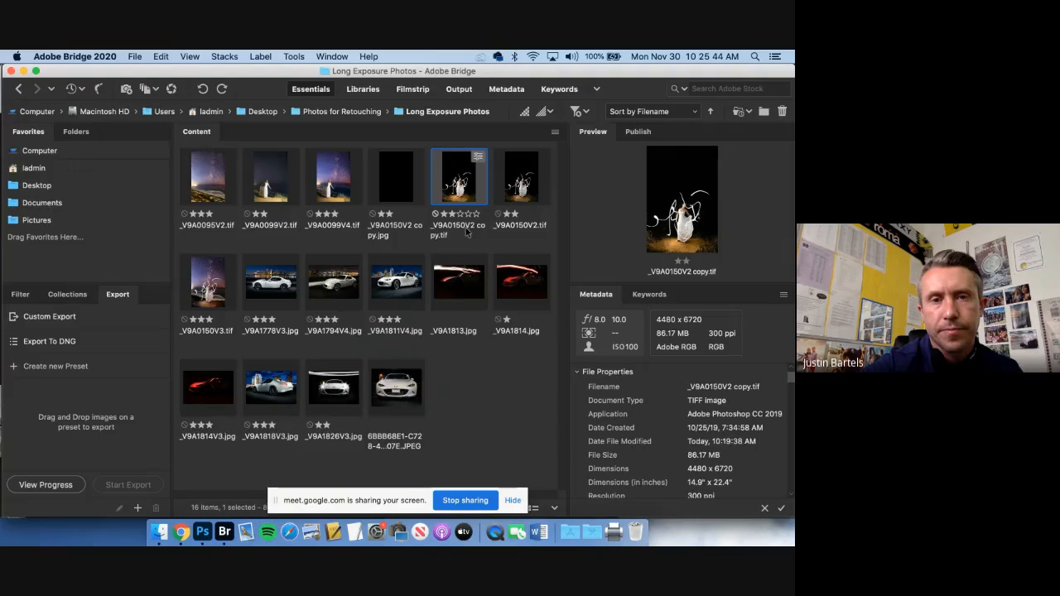
pyautogui.click(411, 88)
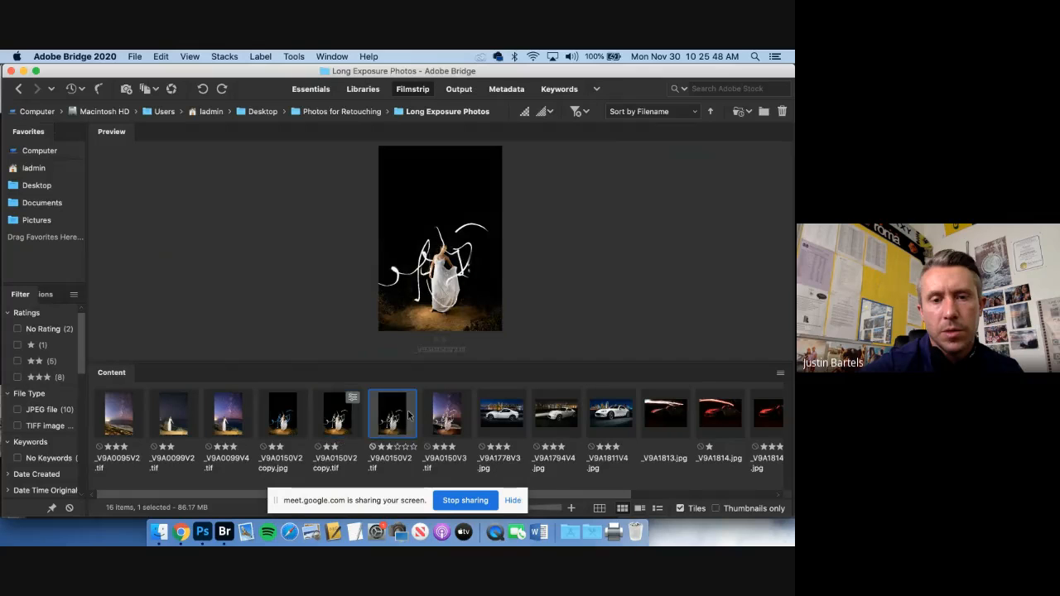
pyautogui.click(781, 113)
pyautogui.click(445, 330)
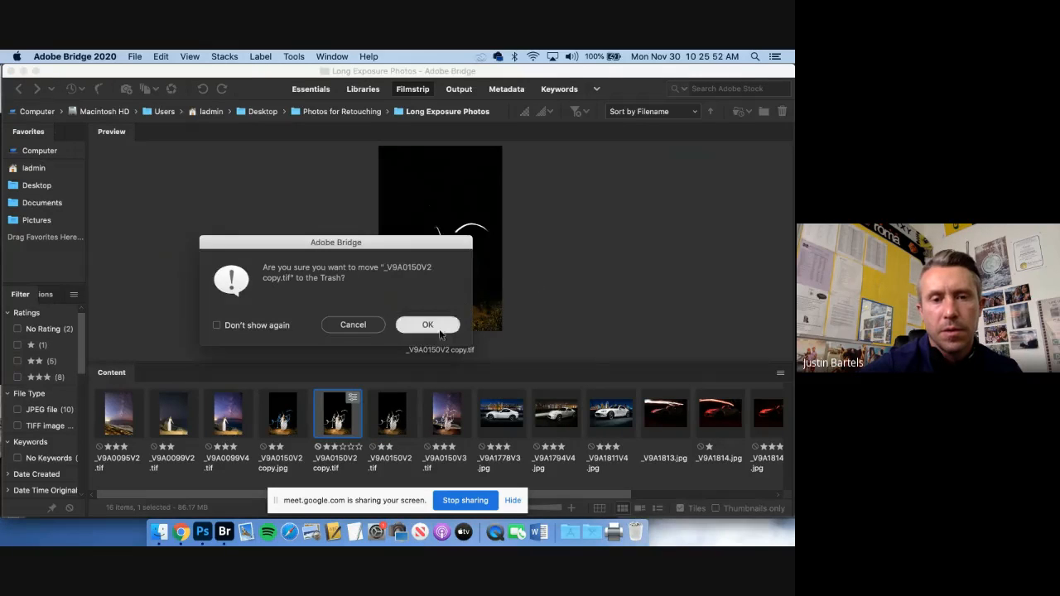
# Compare the original white-trail portrait with the blue-trail JPEG in full-screen preview, alternating between them
pyautogui.press('space')
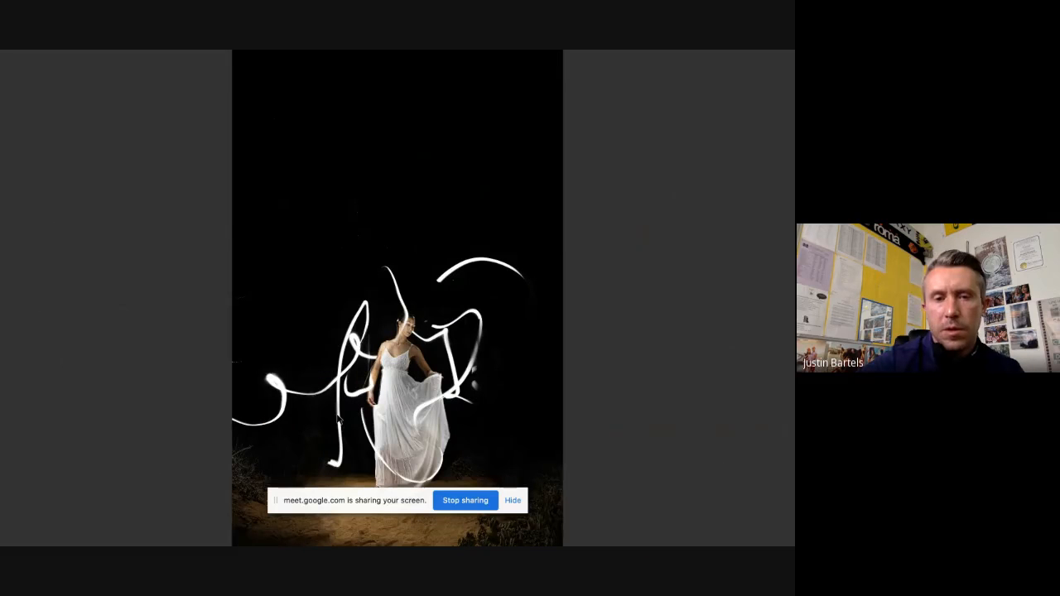
pyautogui.press('Right')
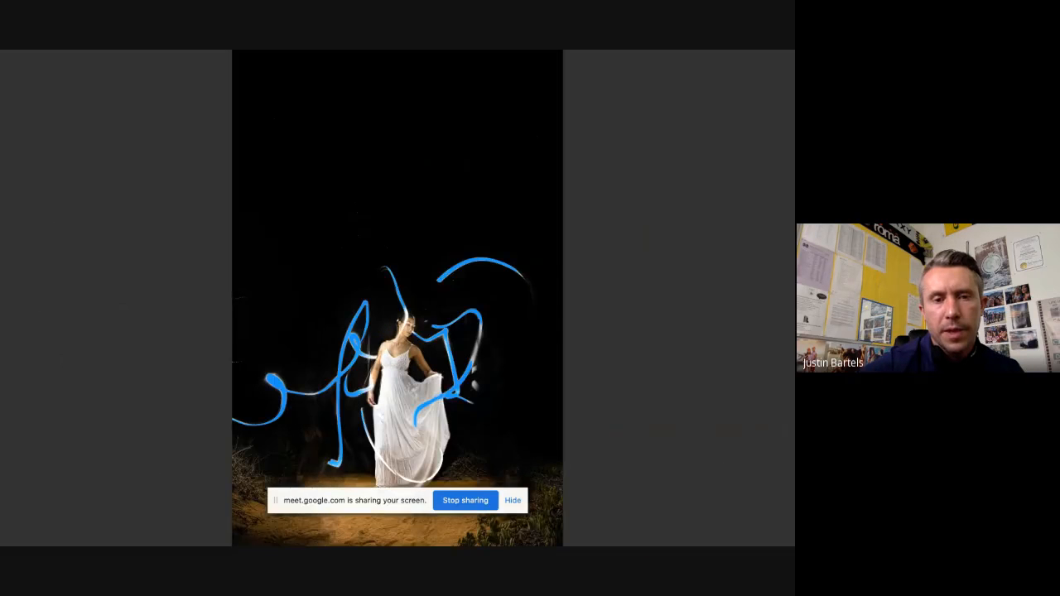
pyautogui.press('Left')
pyautogui.press('Right')
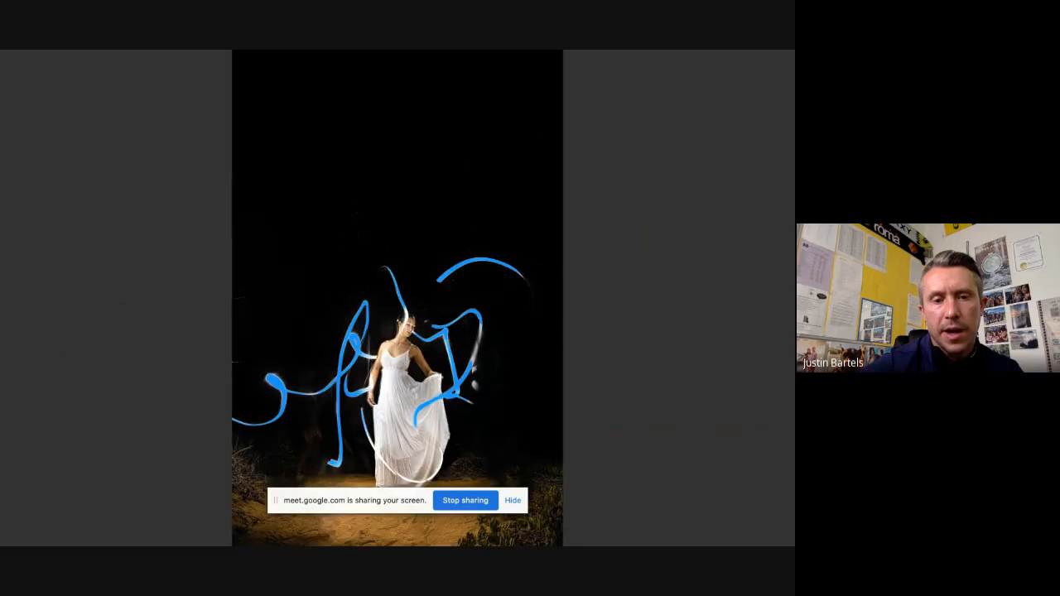
pyautogui.press('Left')
pyautogui.press('Right')
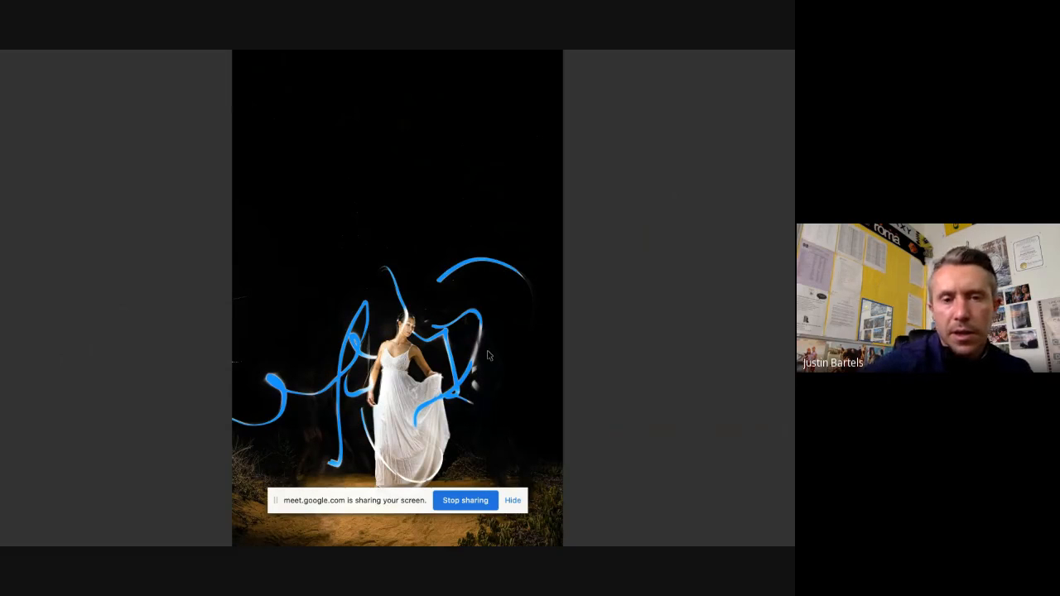
pyautogui.press('space')
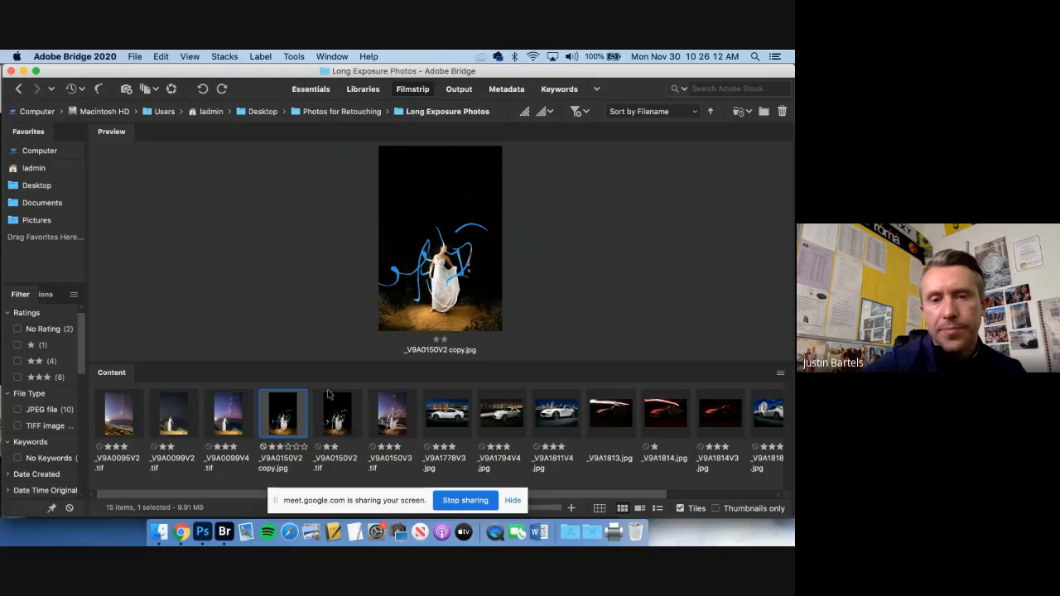
# Move _V9A0150V2 copy.jpg to the trash
pyautogui.click(782, 111)
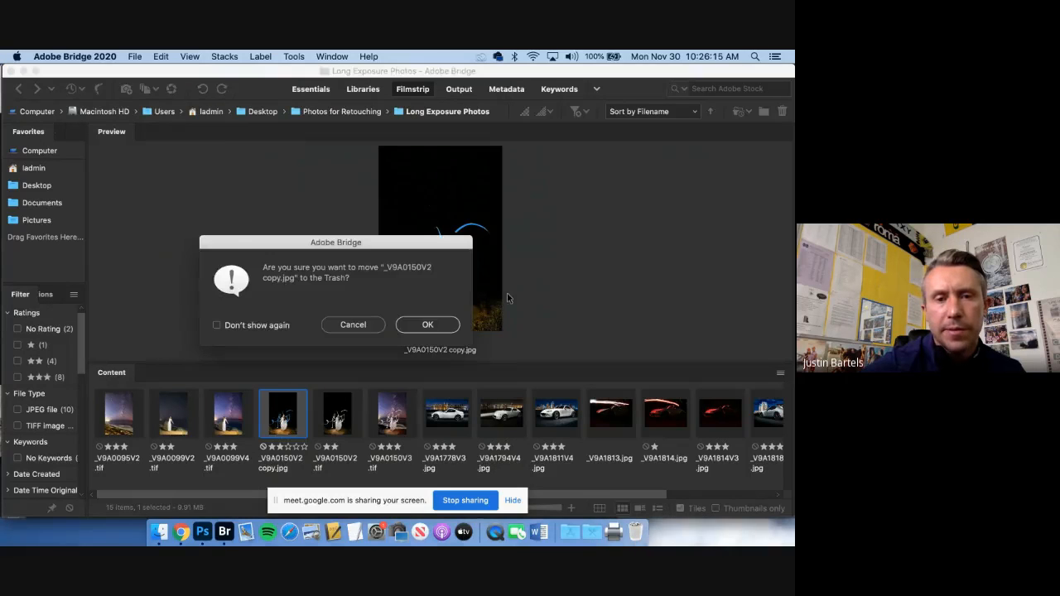
pyautogui.click(424, 325)
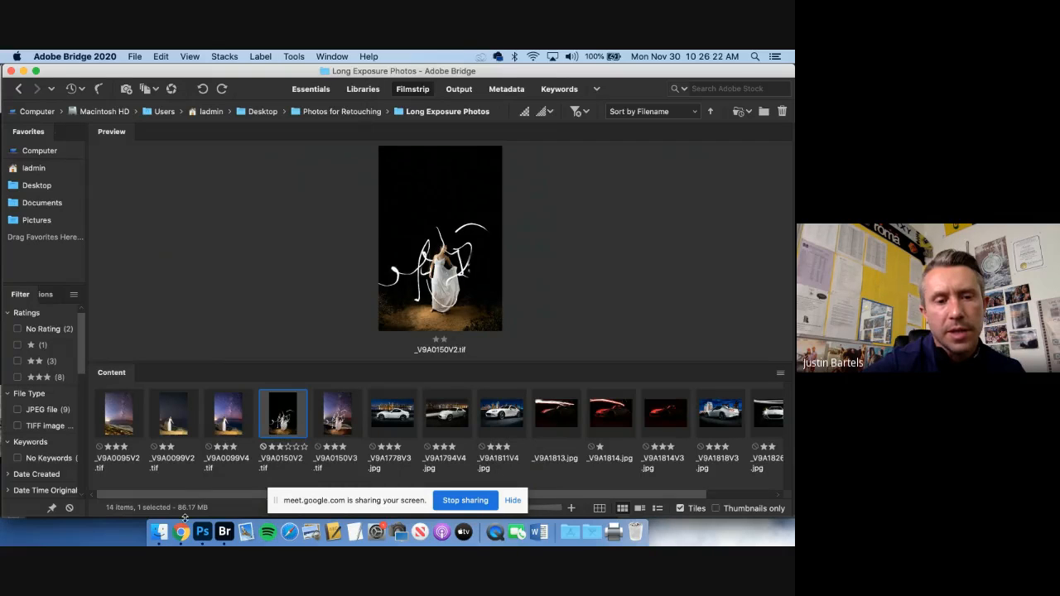
# Open _V9A0150V2.tif in Photoshop, save it in JPEG format as _V9A0150V2.jpg, and close the document
pyautogui.doubleClick(290, 422)
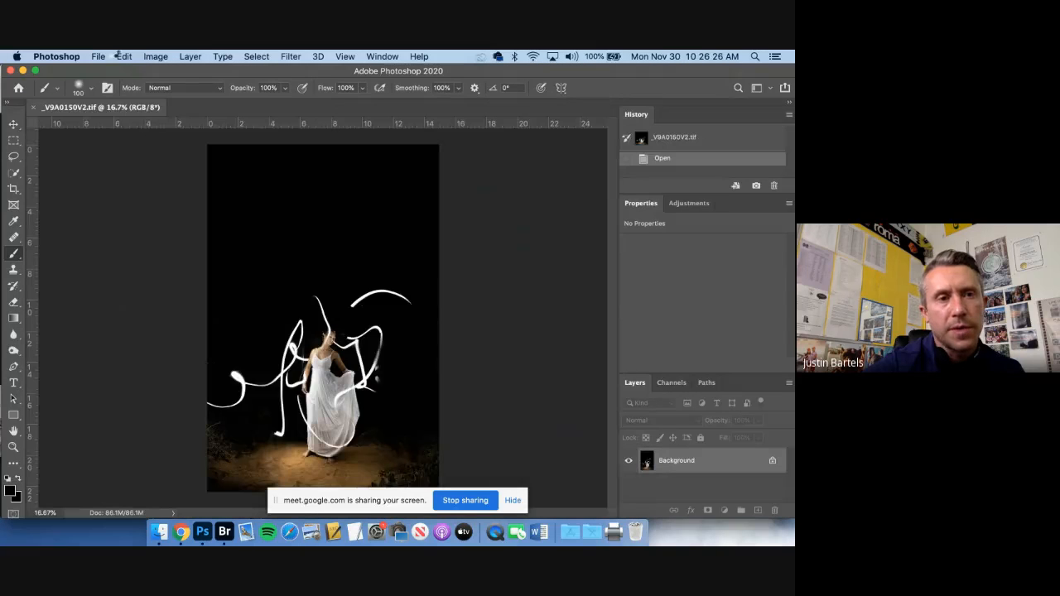
pyautogui.click(97, 56)
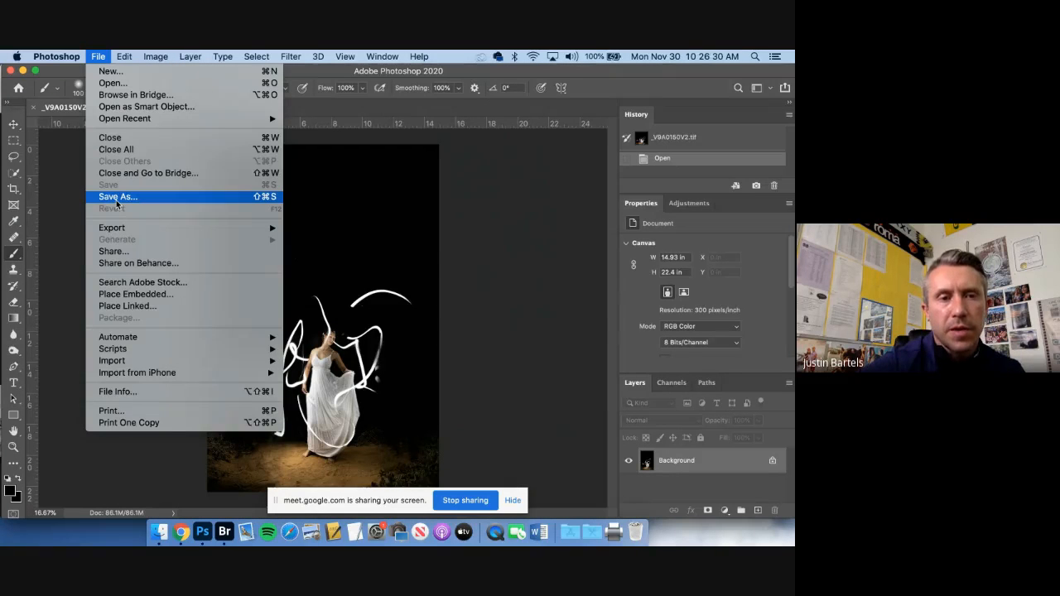
pyautogui.click(116, 196)
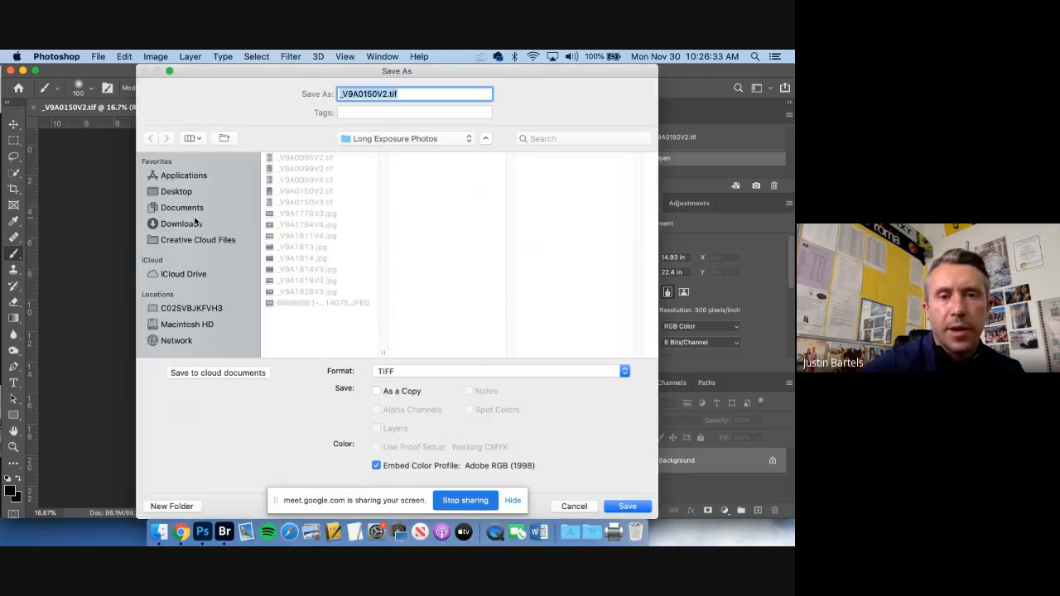
pyautogui.click(500, 371)
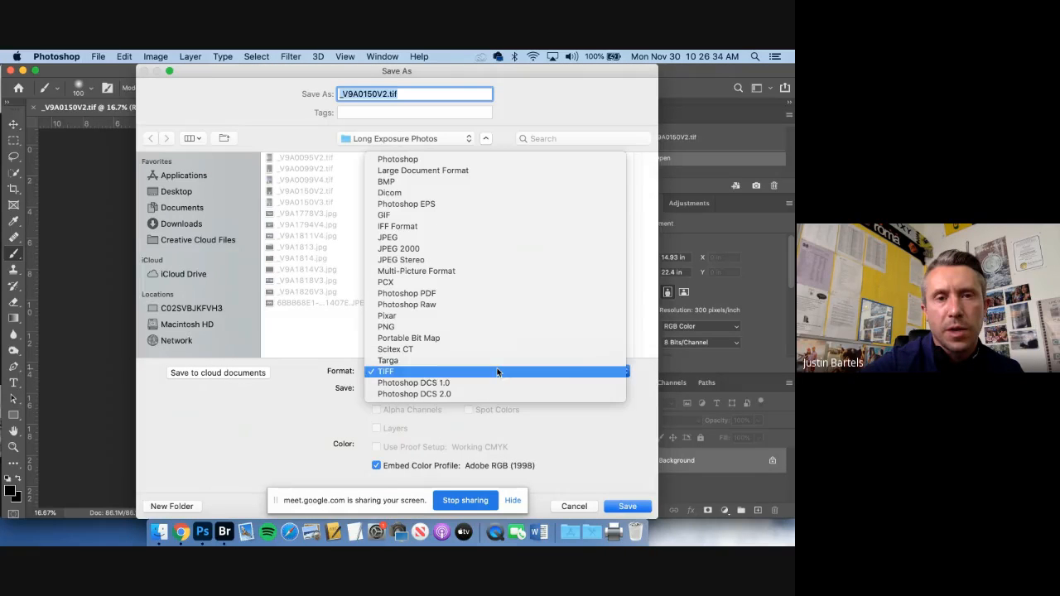
pyautogui.click(447, 240)
pyautogui.click(628, 506)
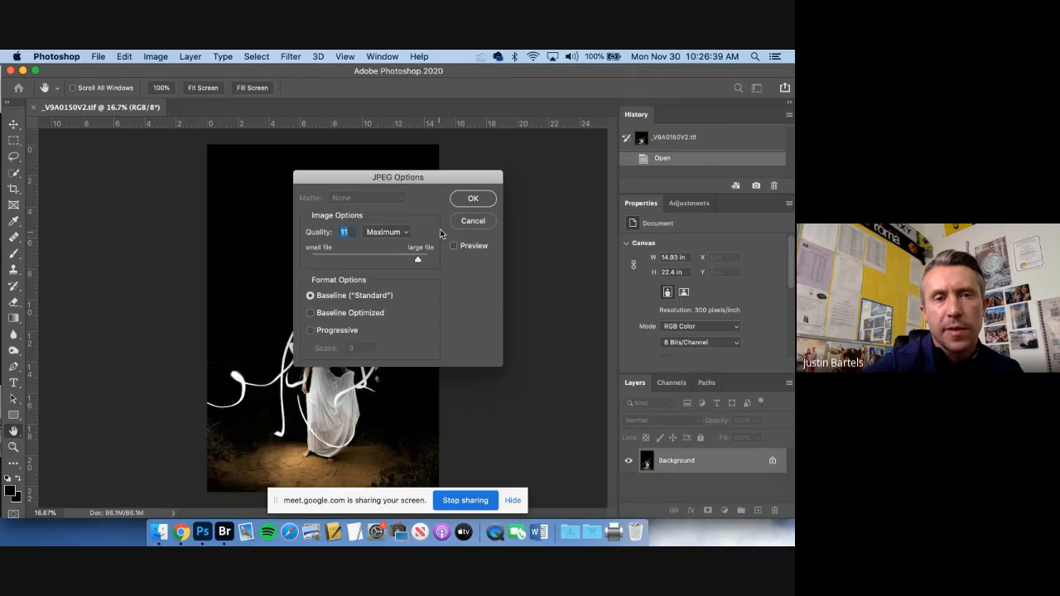
pyautogui.click(473, 198)
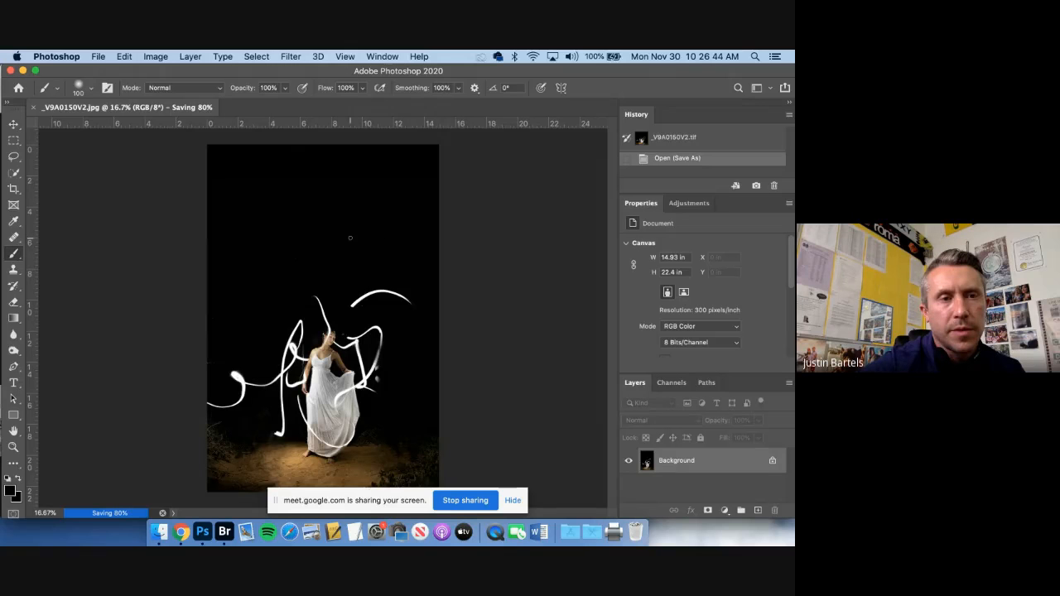
pyautogui.click(33, 108)
# Switch to Chrome and load photopea.com in a new browser tab
pyautogui.click(181, 532)
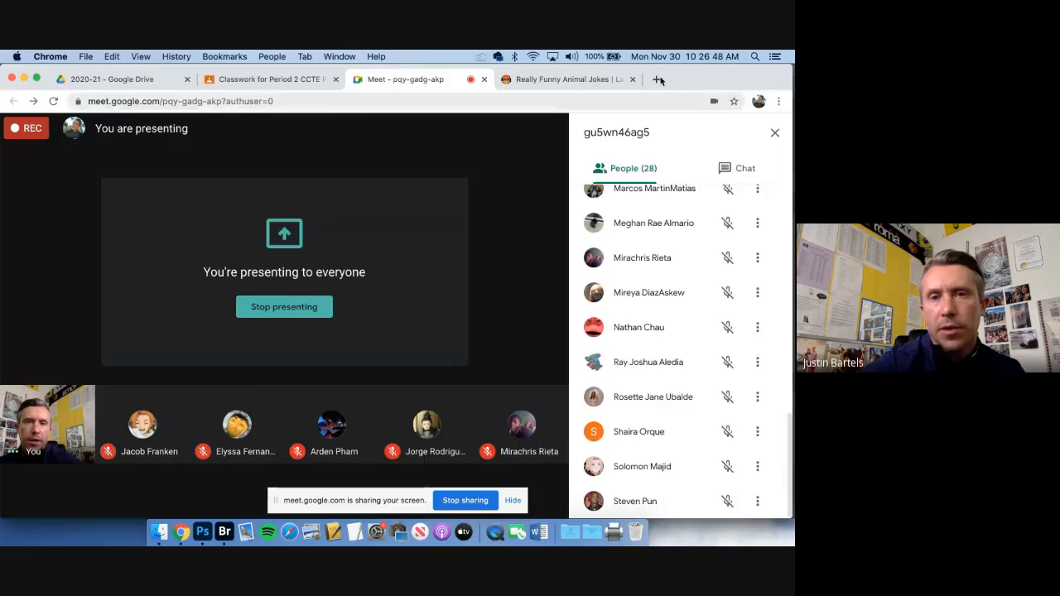
pyautogui.click(658, 80)
pyautogui.write('photopea.com')
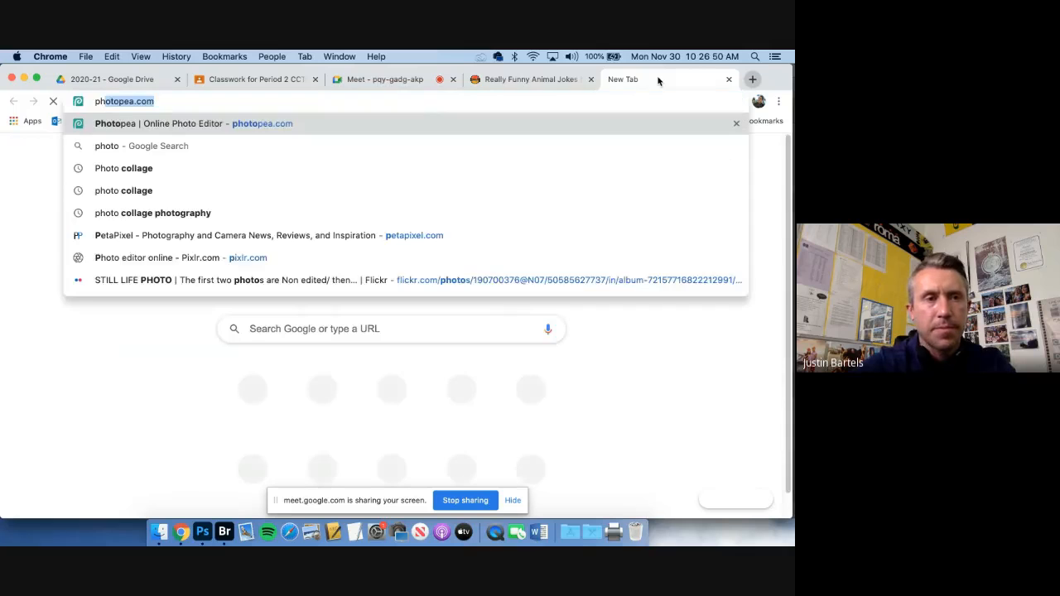
pyautogui.press('Return')
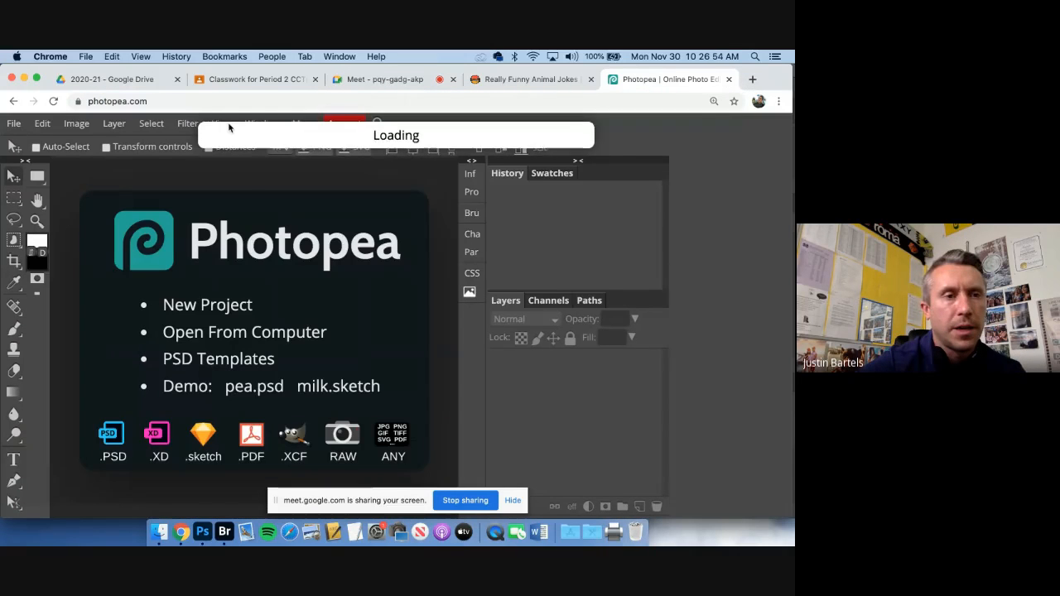
# Open _V9A0150V2.jpg from the Long Exposure Photos folder in Photopea
pyautogui.click(15, 124)
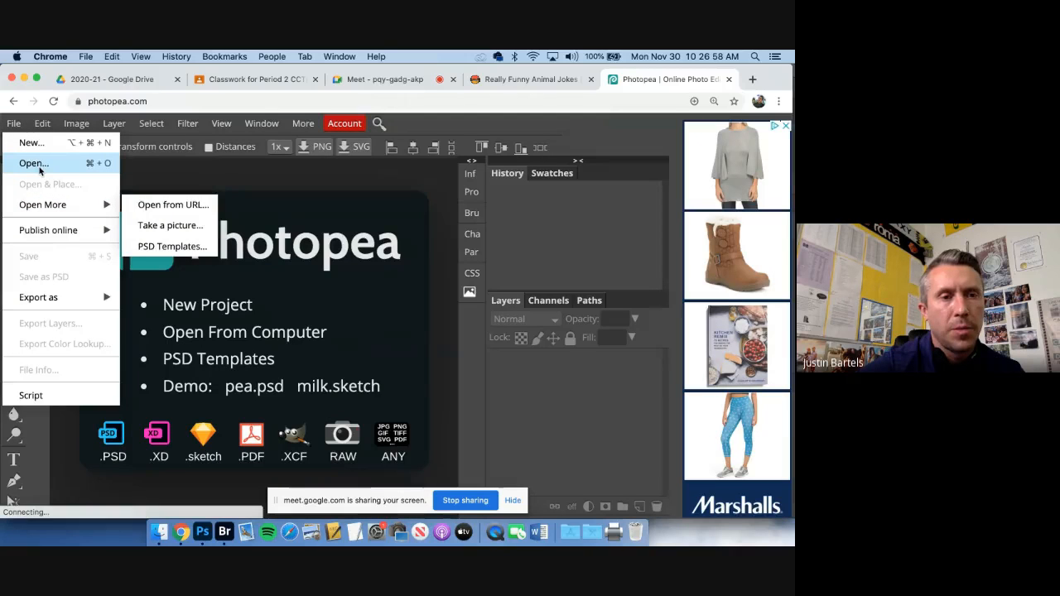
pyautogui.click(34, 163)
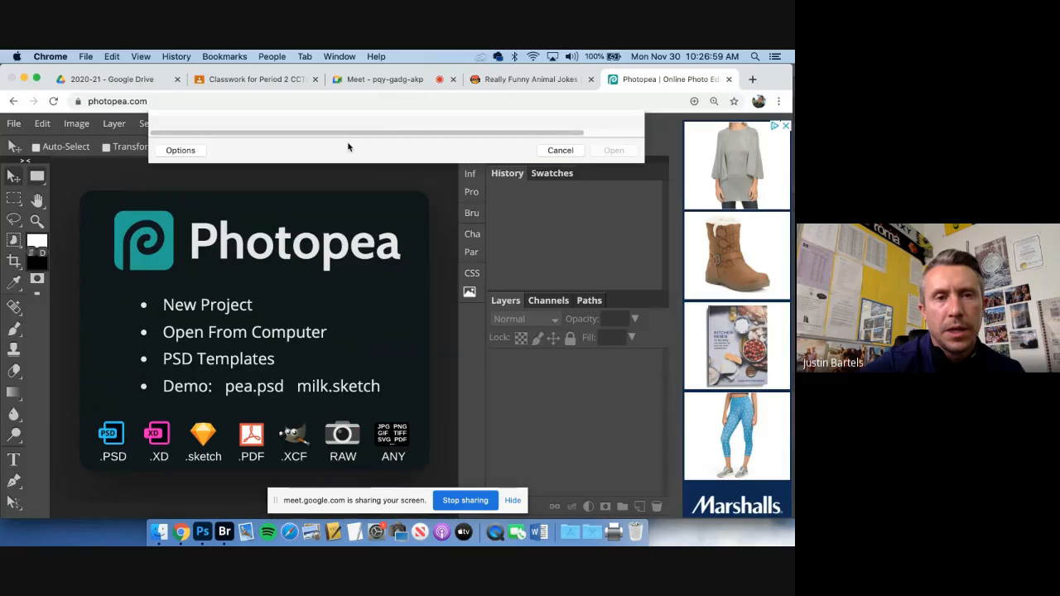
pyautogui.click(396, 125)
pyautogui.click(398, 126)
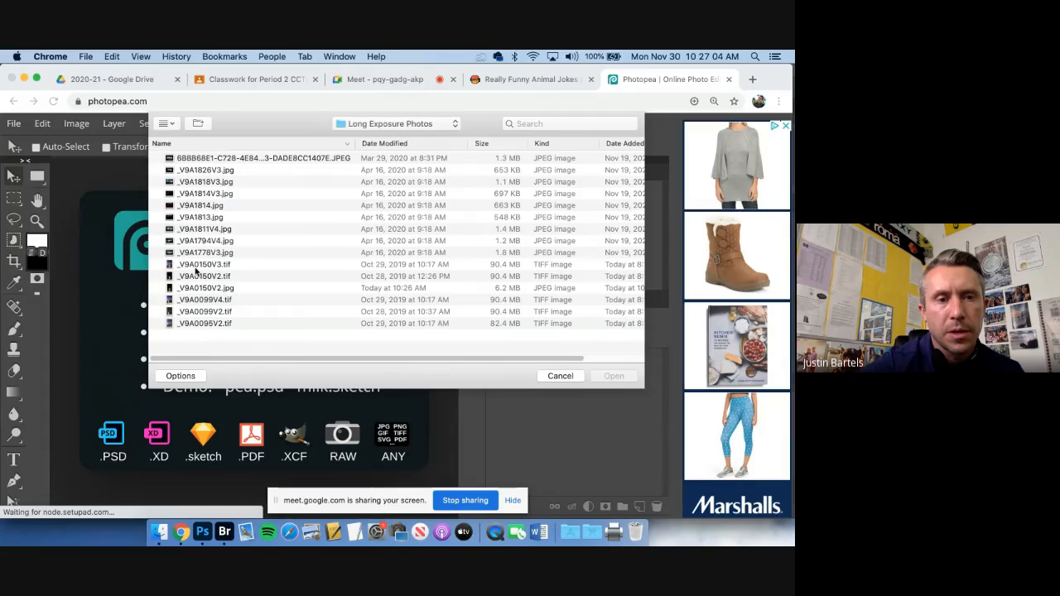
pyautogui.click(198, 288)
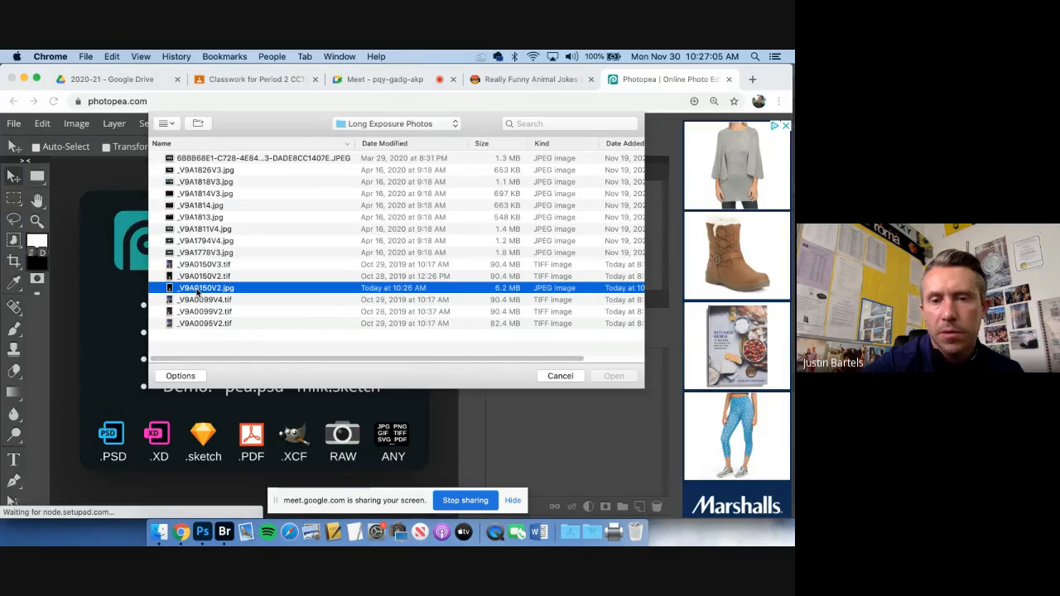
pyautogui.click(621, 376)
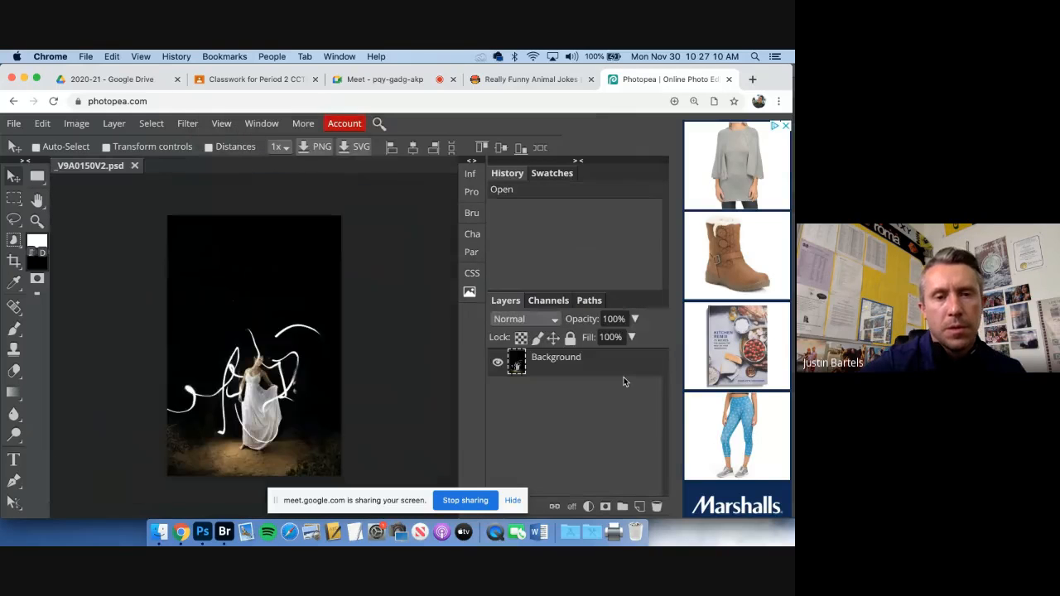
# Duplicate the Background layer of the light-painting portrait
pyautogui.press('super+equal')
pyautogui.press('super+equal')
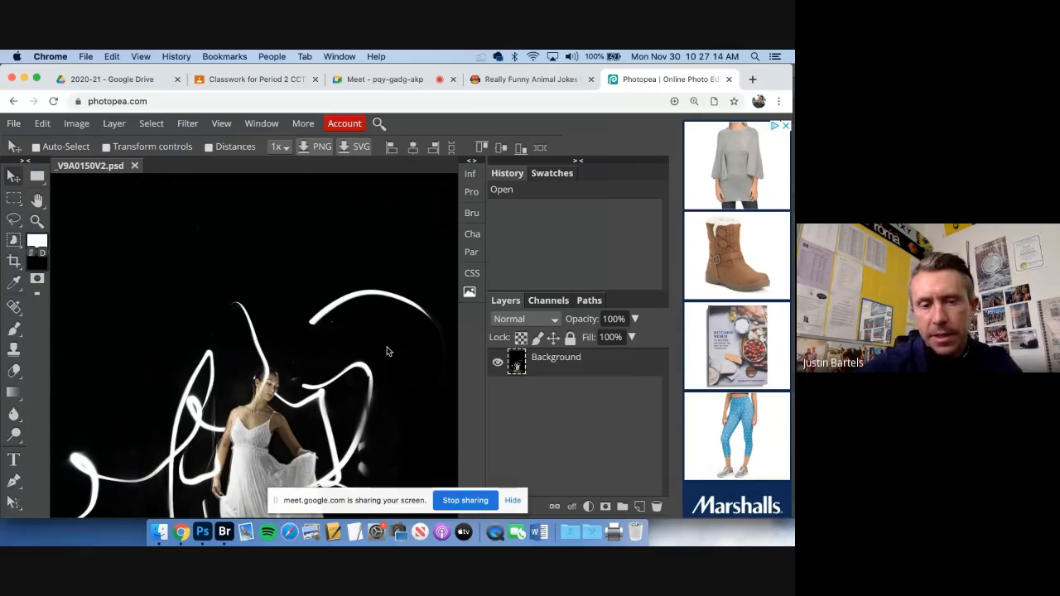
pyautogui.moveTo(346, 380); pyautogui.dragTo(337, 262)
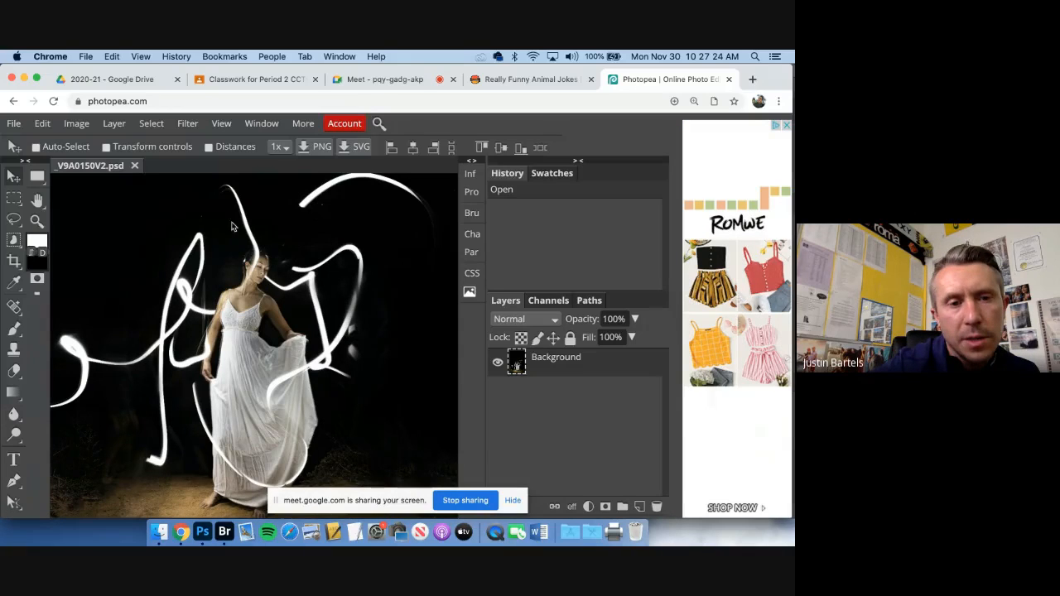
pyautogui.click(114, 123)
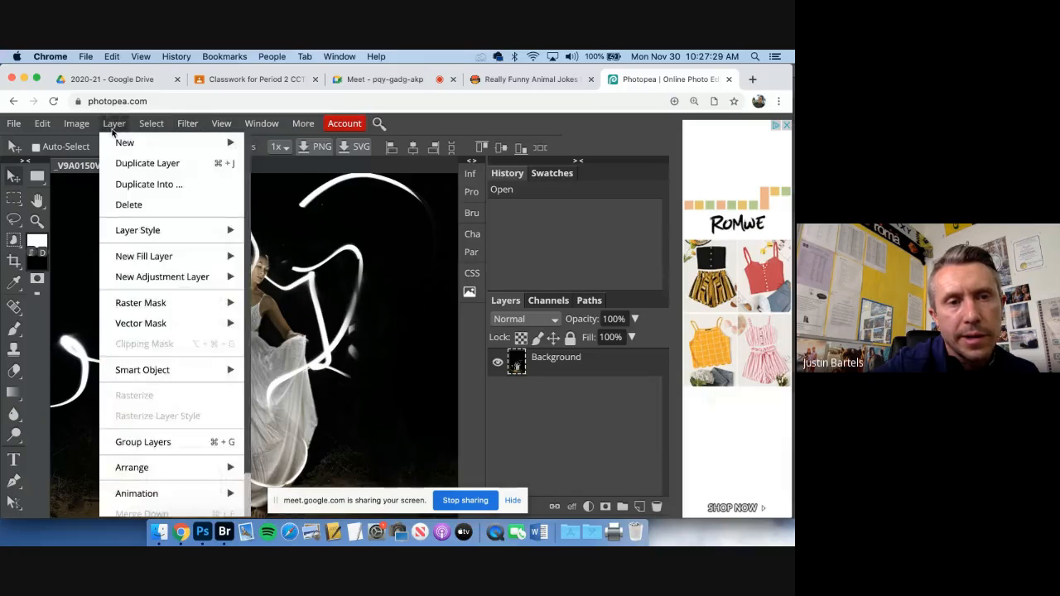
pyautogui.click(156, 169)
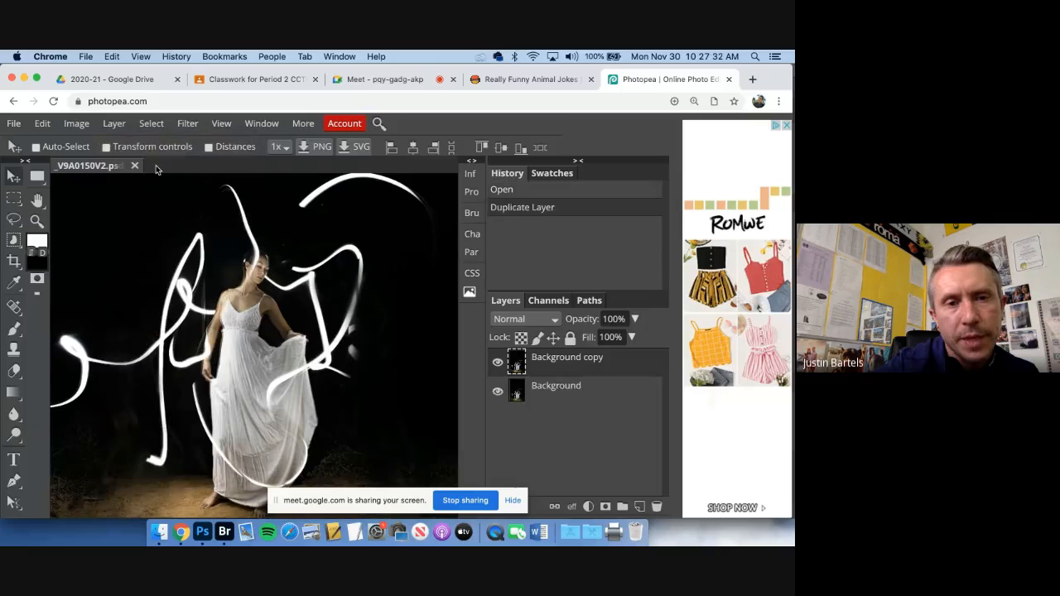
# Apply a High Pass filter with a 30 px radius to the Background copy layer
pyautogui.click(186, 126)
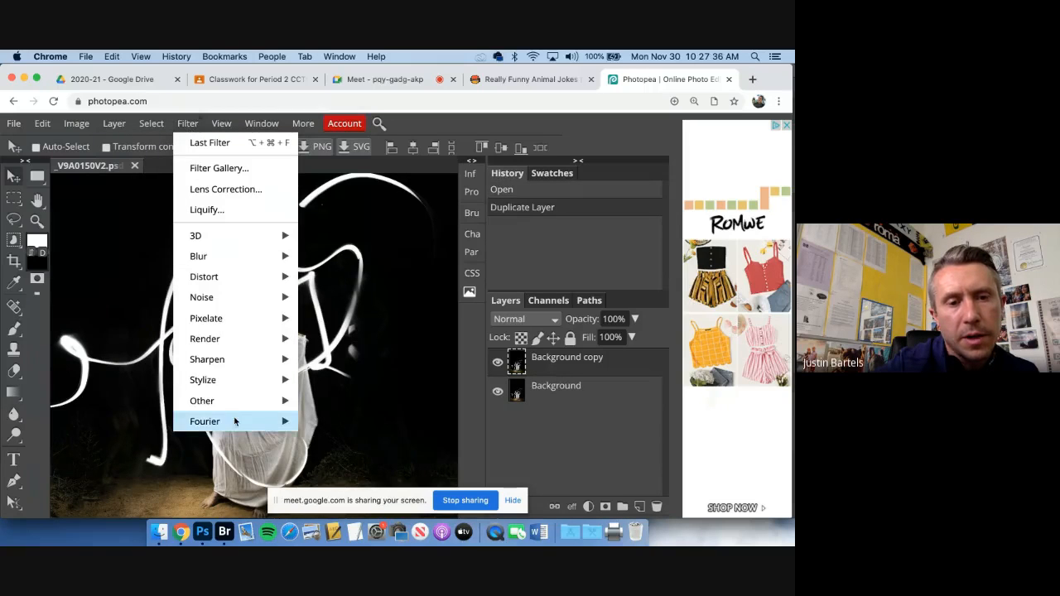
pyautogui.moveTo(231, 409)
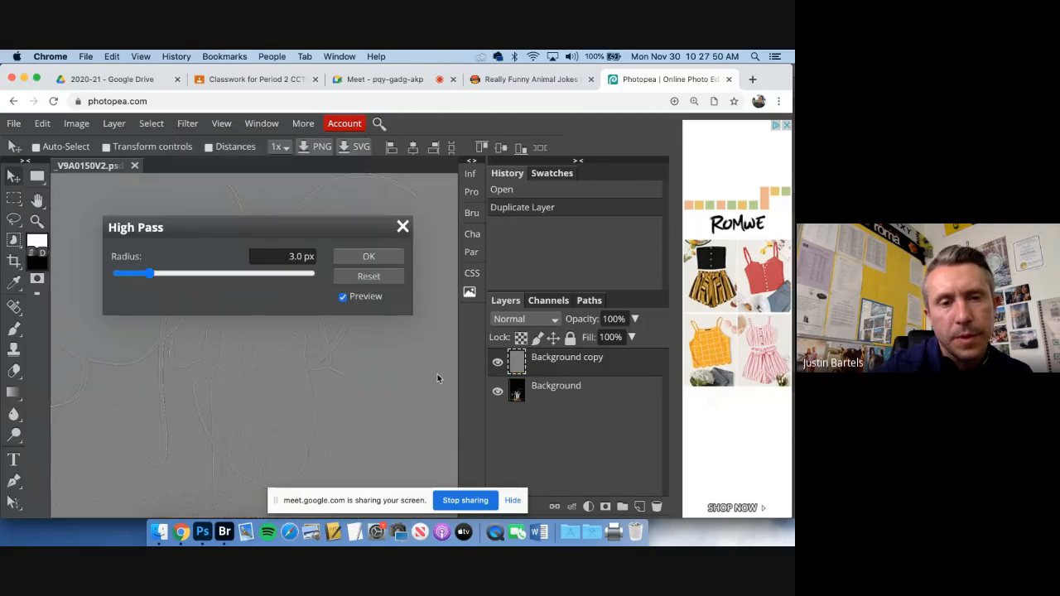
pyautogui.click(203, 534)
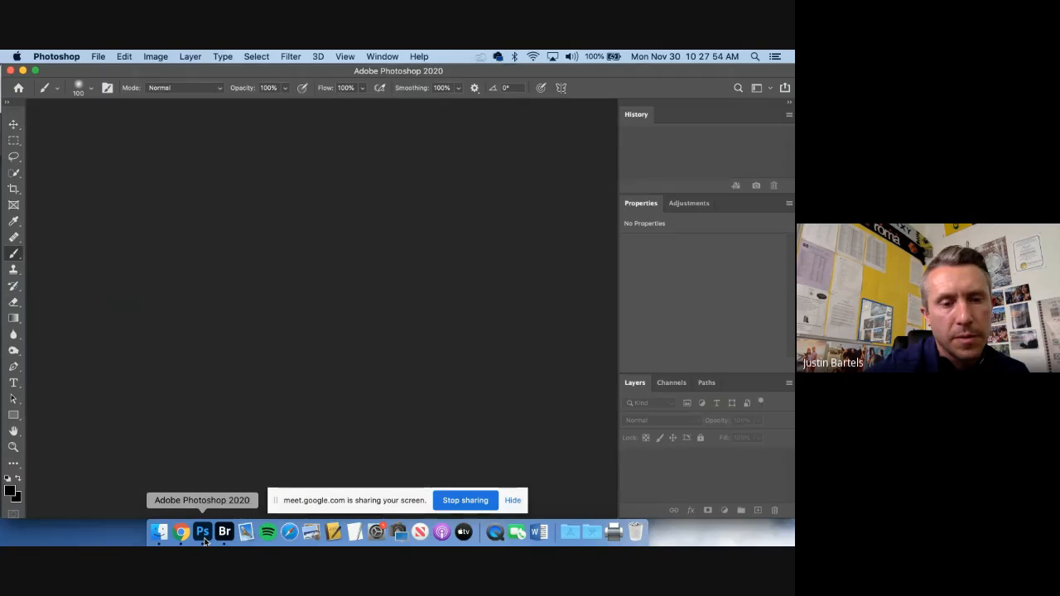
pyautogui.click(181, 533)
pyautogui.click(289, 257)
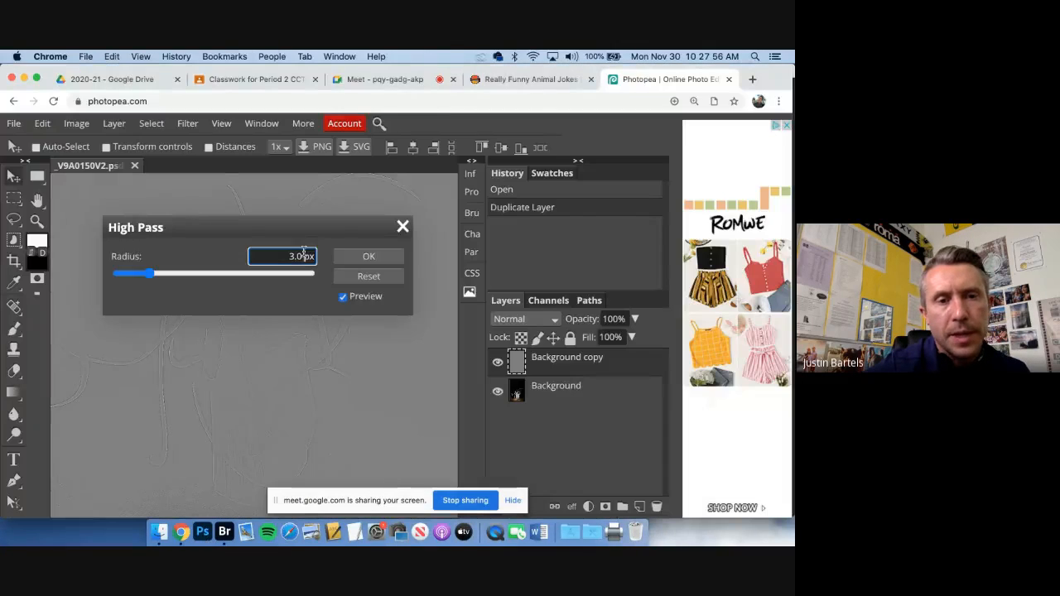
pyautogui.doubleClick(298, 257)
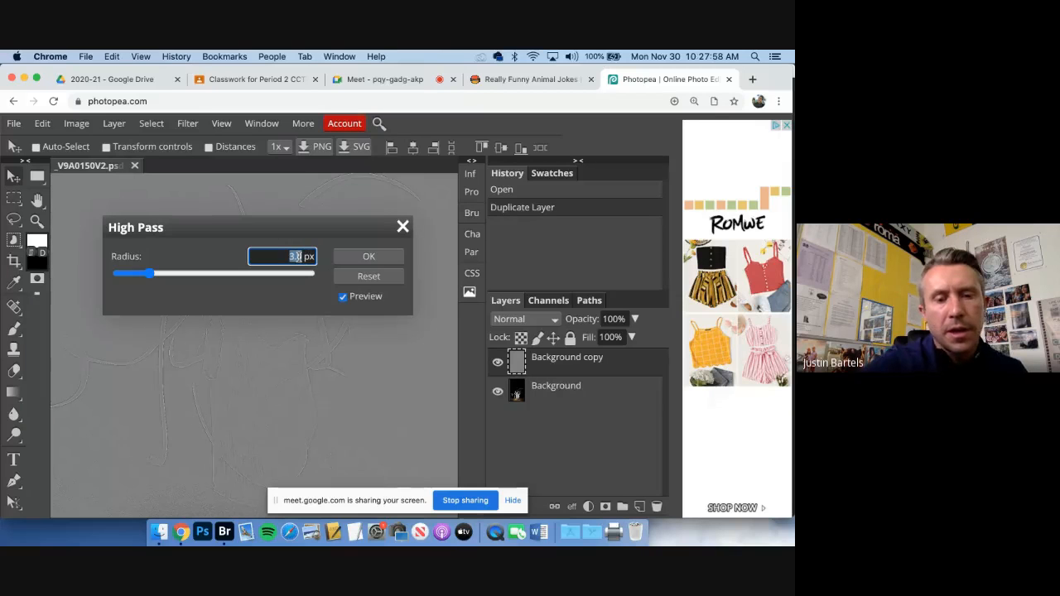
pyautogui.write('30')
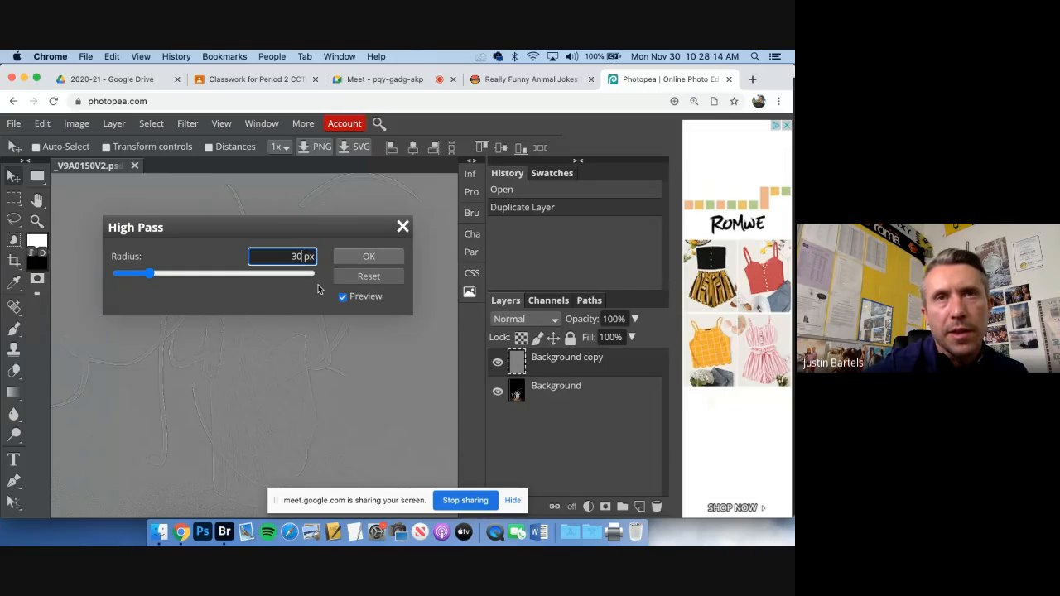
pyautogui.press('Return')
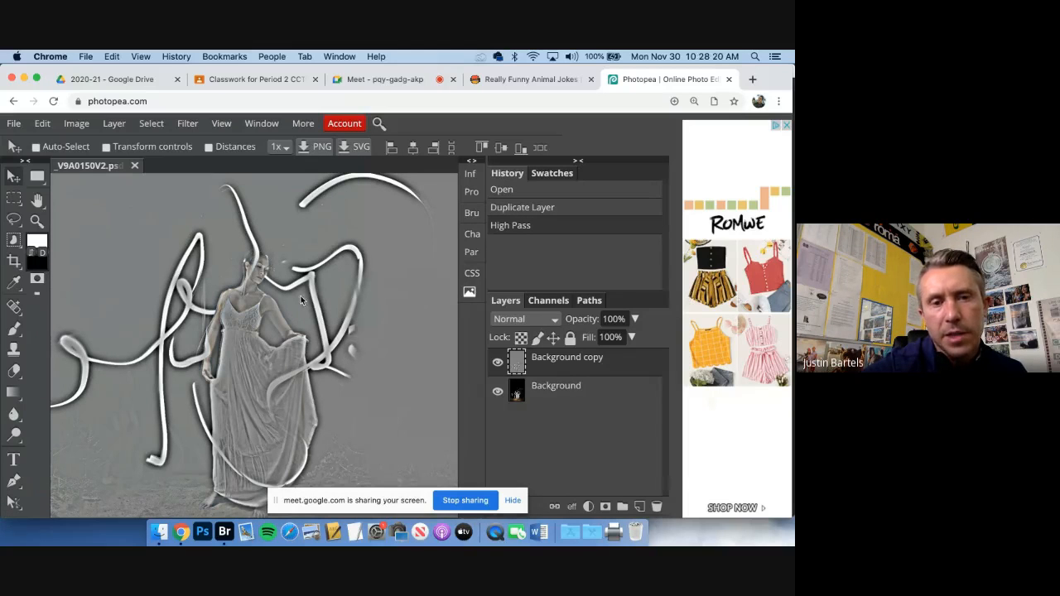
# Try the Hard Light blend mode on the Background copy layer and compare the image with the layer hidden and shown
pyautogui.click(544, 319)
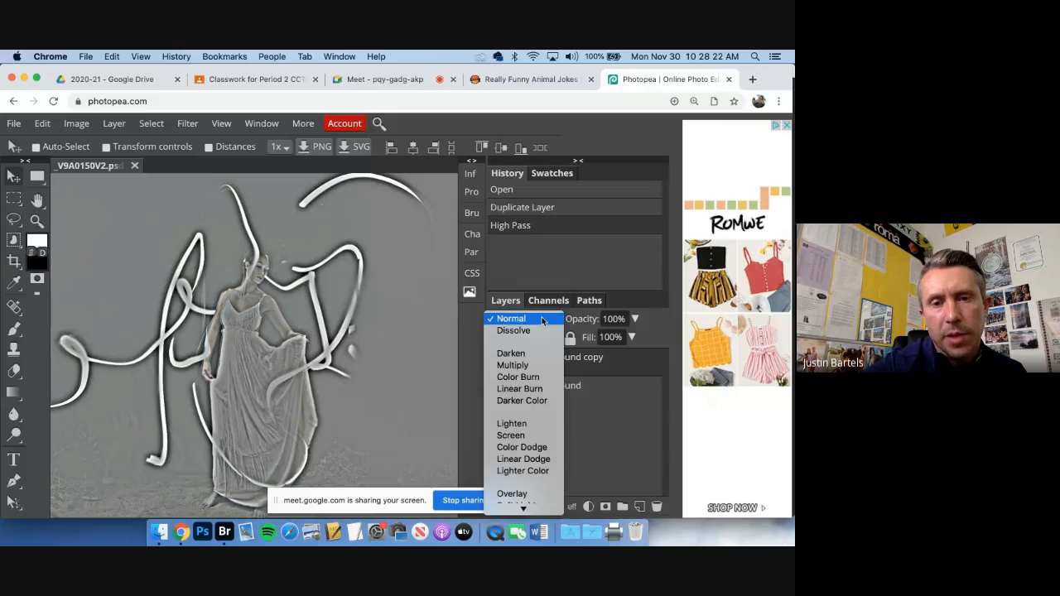
pyautogui.click(515, 319)
pyautogui.click(515, 319)
pyautogui.scroll(-5, 516, 336)
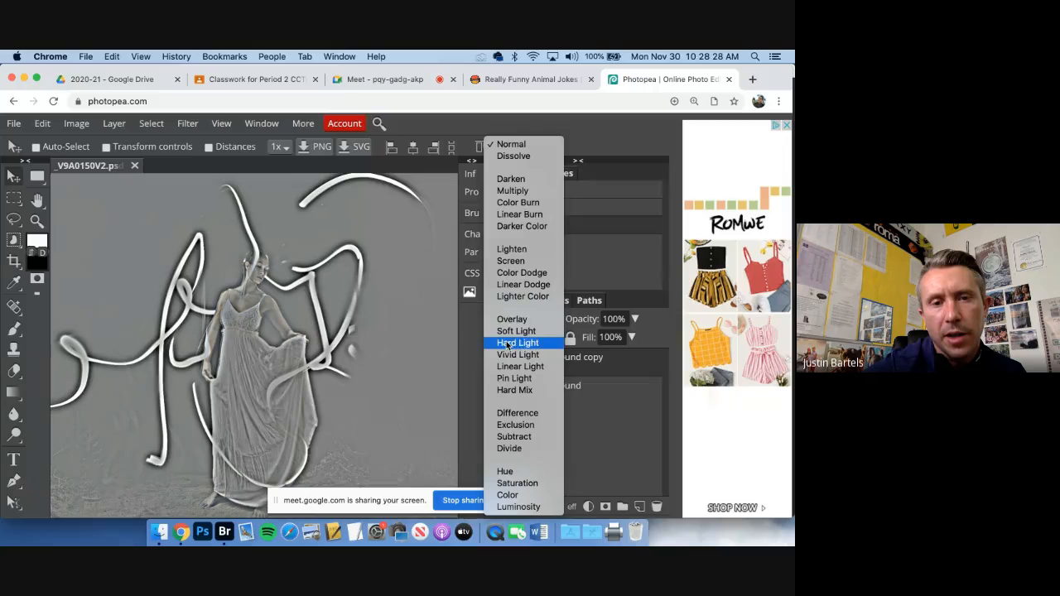
pyautogui.click(510, 343)
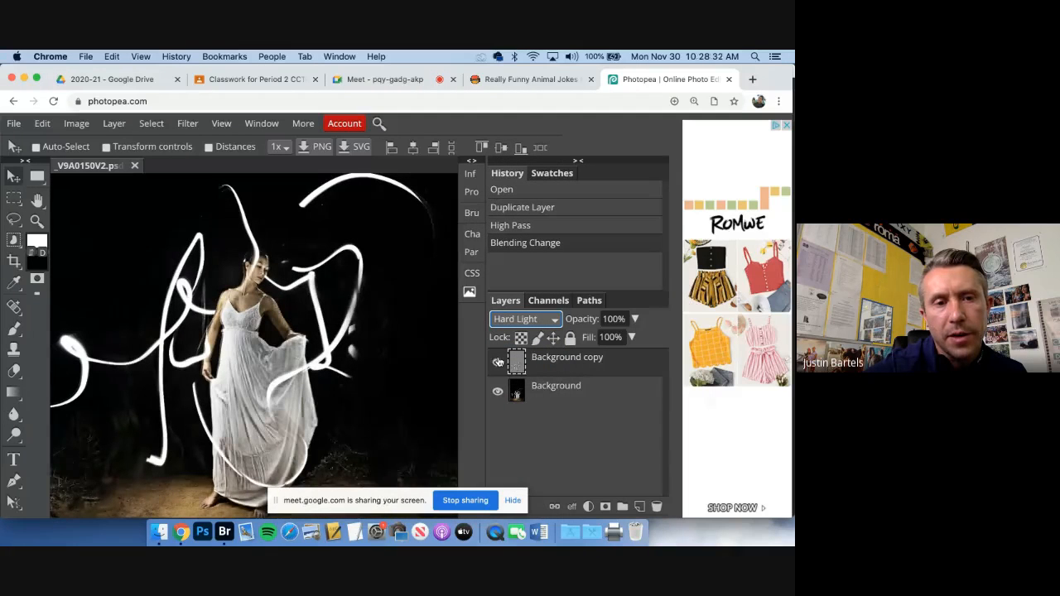
pyautogui.click(499, 362)
pyautogui.click(499, 362)
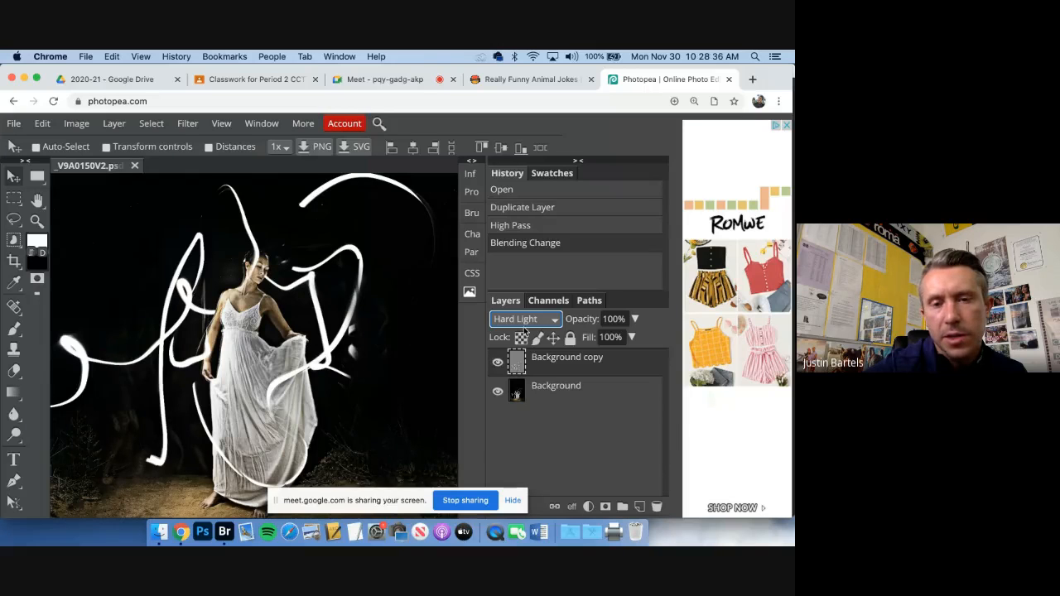
# Set the Background copy layer's blend mode to Overlay and compare the image with and without the layer
pyautogui.click(530, 320)
pyautogui.click(530, 301)
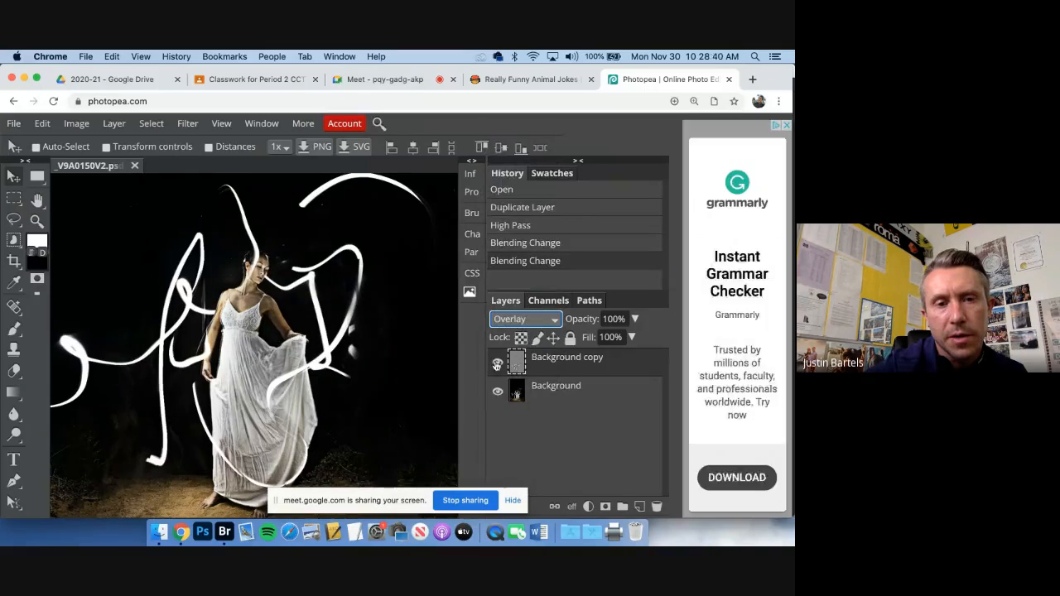
pyautogui.click(496, 364)
pyautogui.click(497, 364)
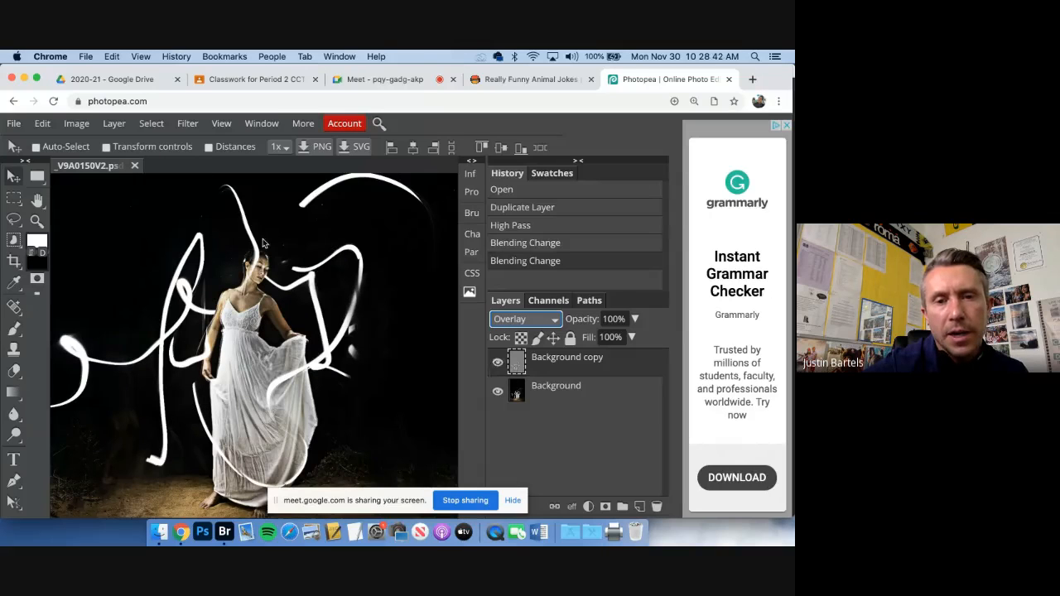
# Add a raster mask to the Background copy layer and invert it to solid black
pyautogui.click(606, 507)
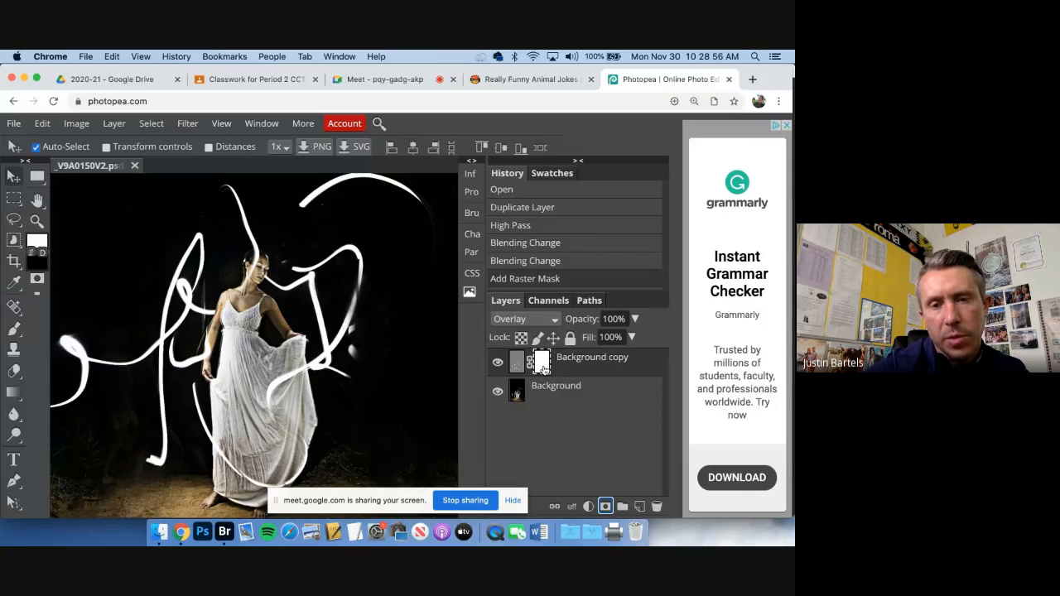
pyautogui.press('super+i')
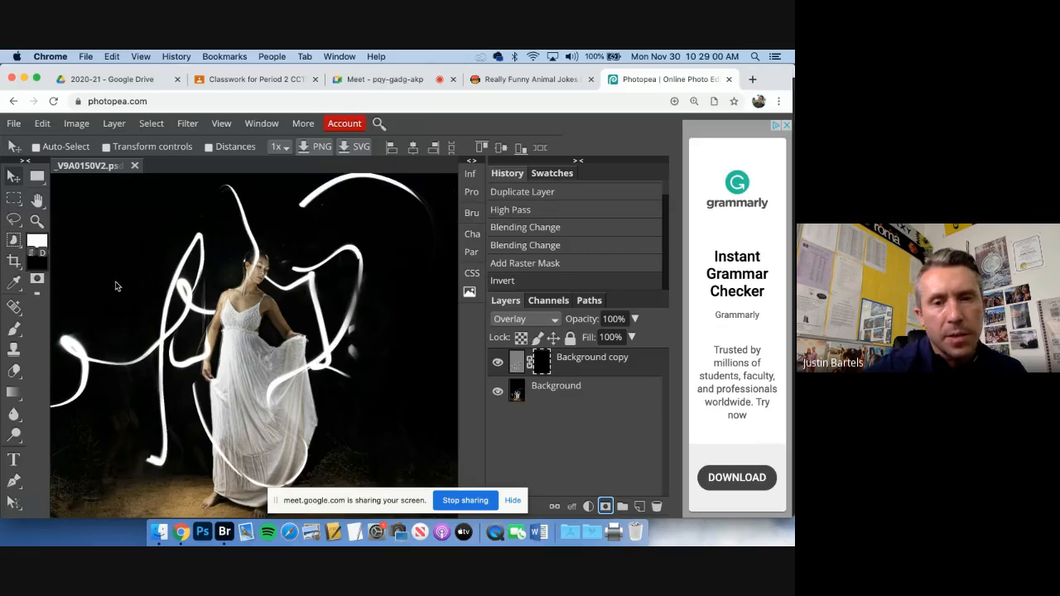
# Set up a white Brush tool with a 615 px size and 0% hardness for painting on the layer mask
pyautogui.click(14, 330)
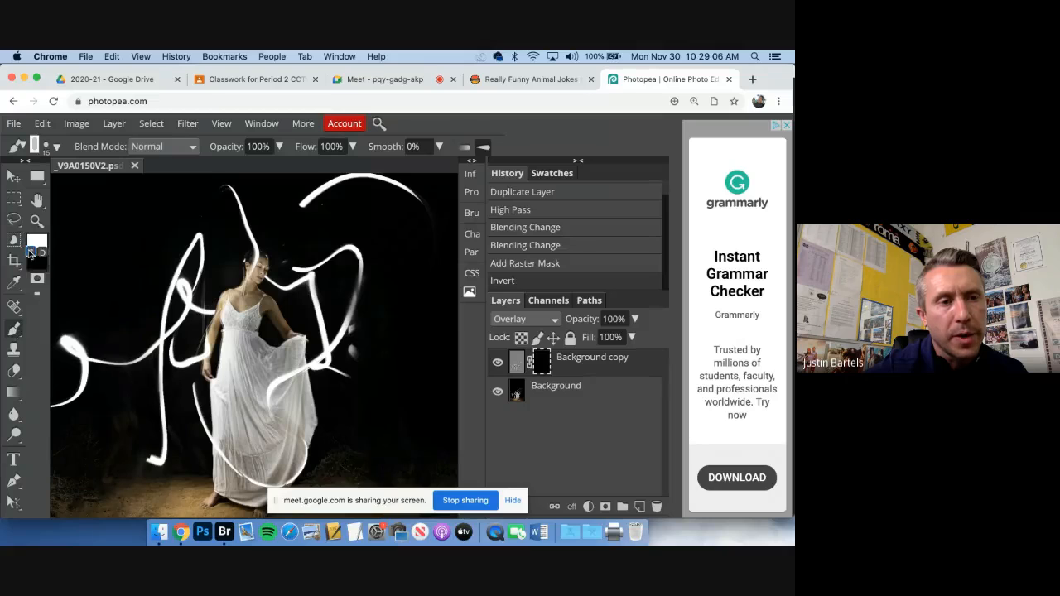
pyautogui.click(30, 251)
pyautogui.click(36, 239)
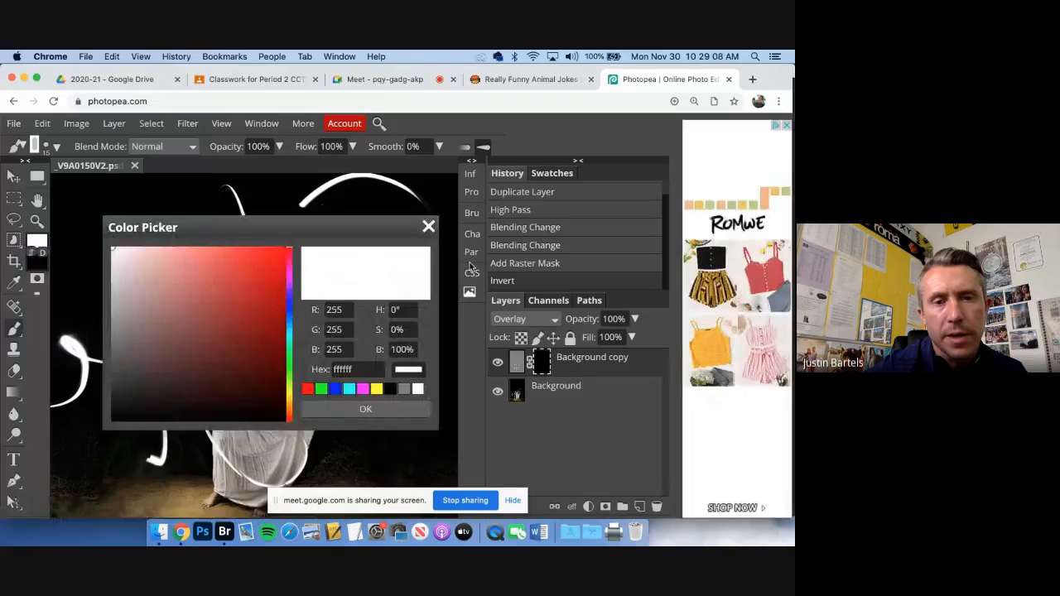
pyautogui.click(429, 228)
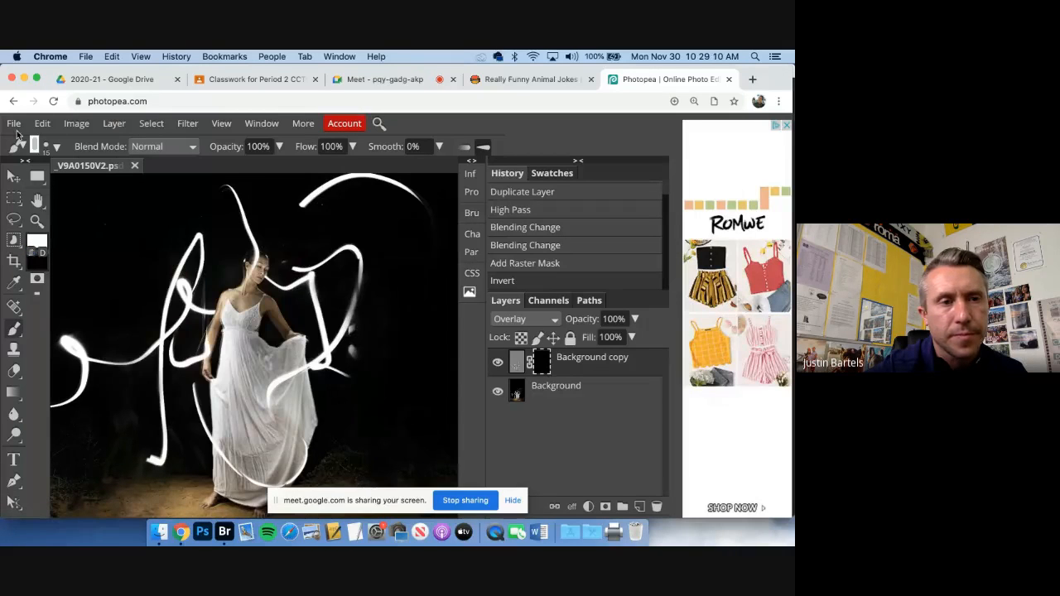
pyautogui.click(55, 147)
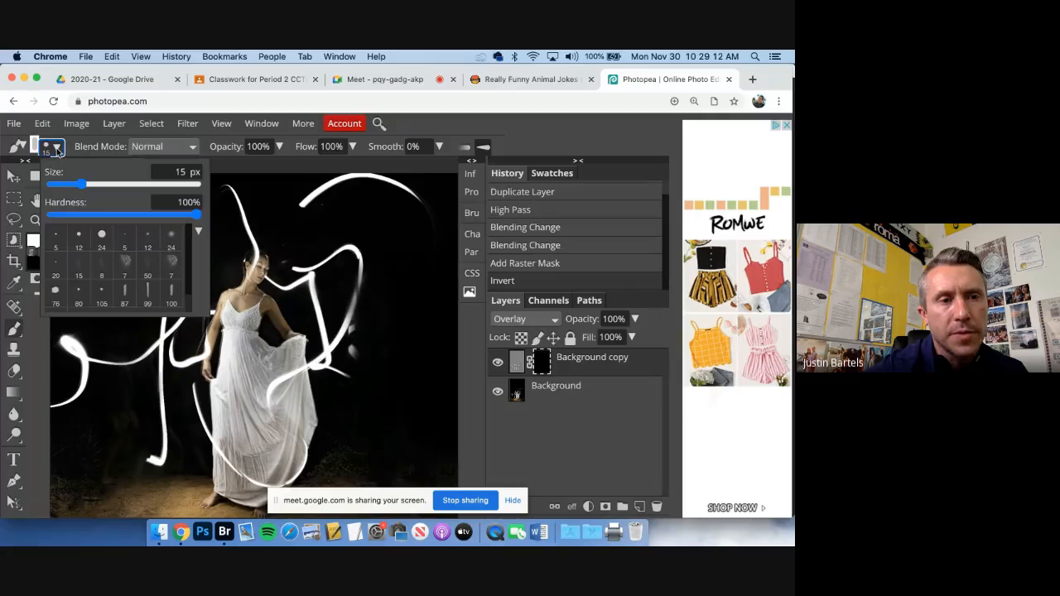
pyautogui.moveTo(81, 183)
pyautogui.mouseDown()
pyautogui.moveTo(173, 187)
pyautogui.moveTo(51, 214)
pyautogui.mouseUp()
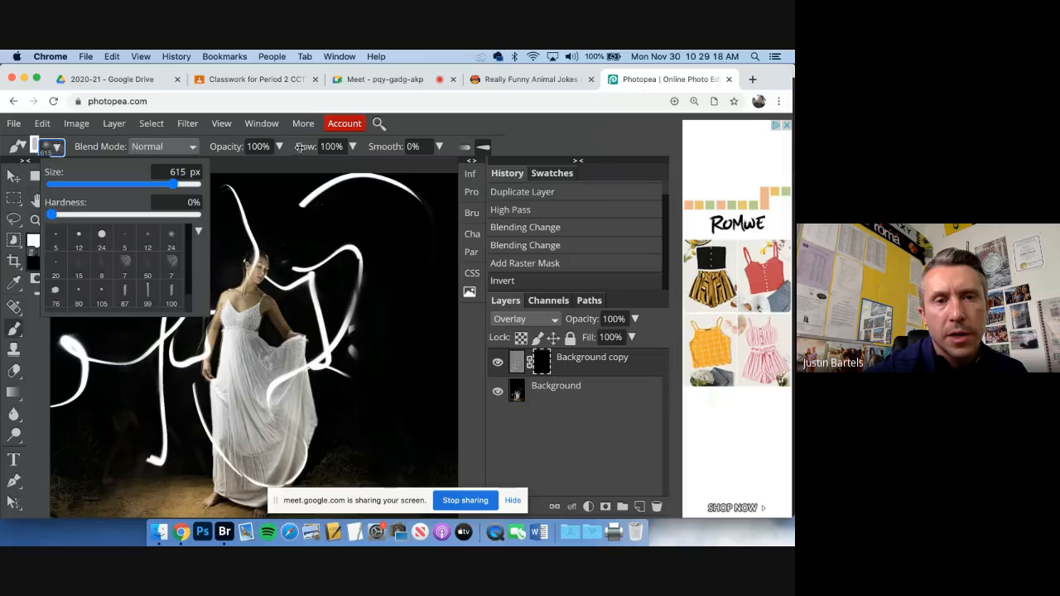
pyautogui.click(352, 146)
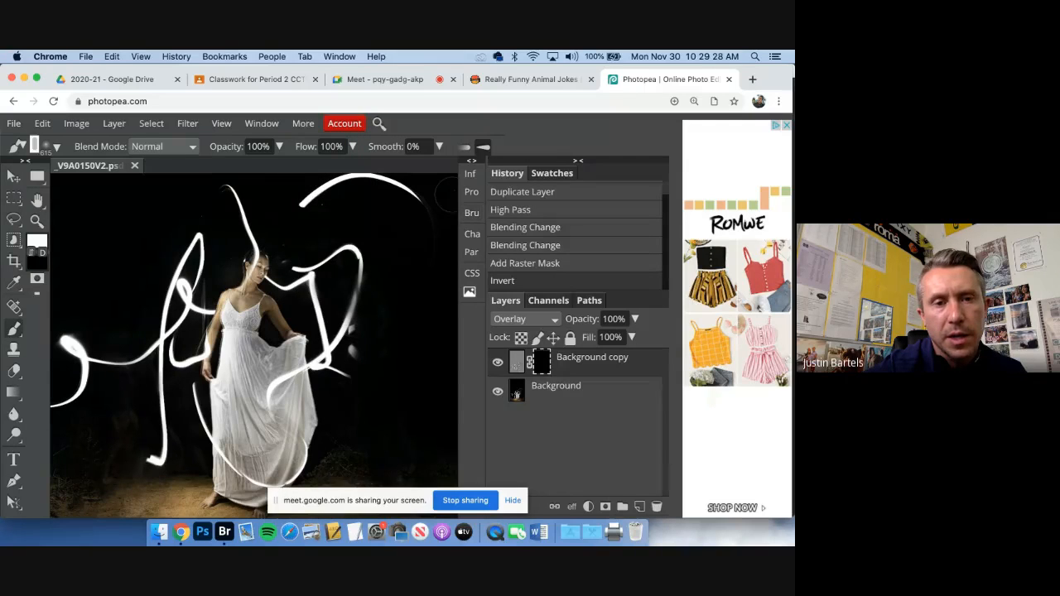
# Paint white on the Background copy layer's mask over the upper-right light trails and the ones around the woman's head and shoulders
pyautogui.moveTo(425, 205); pyautogui.dragTo(306, 202)
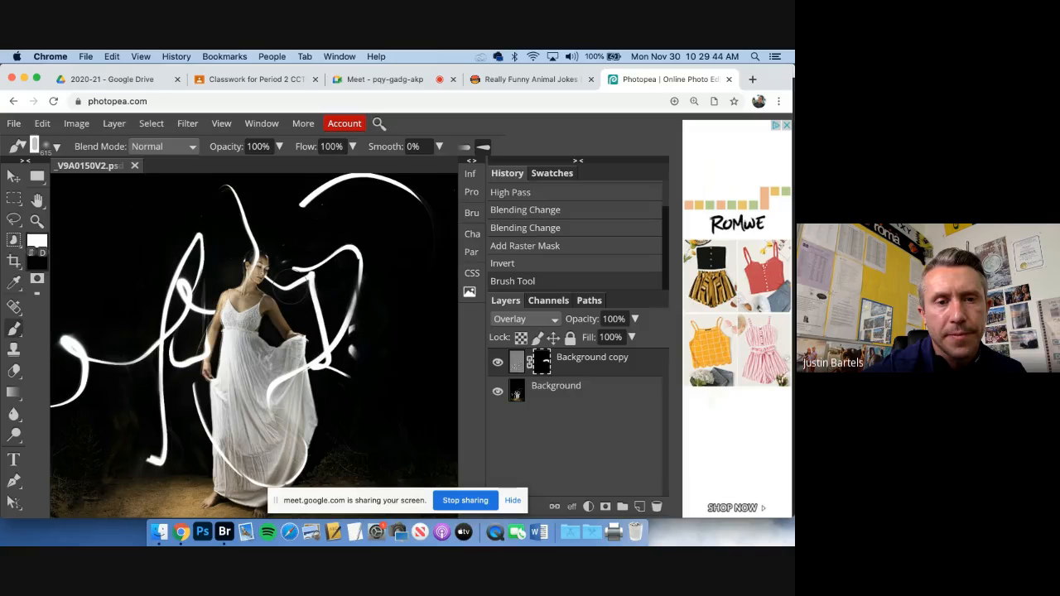
pyautogui.moveTo(279, 285); pyautogui.dragTo(273, 267)
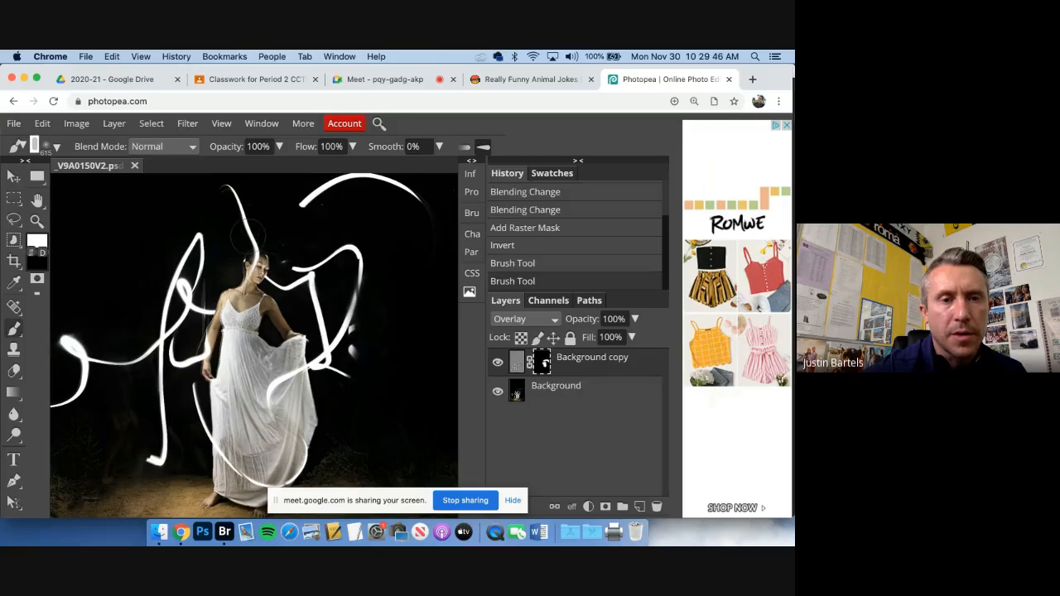
pyautogui.moveTo(225, 192); pyautogui.dragTo(222, 263)
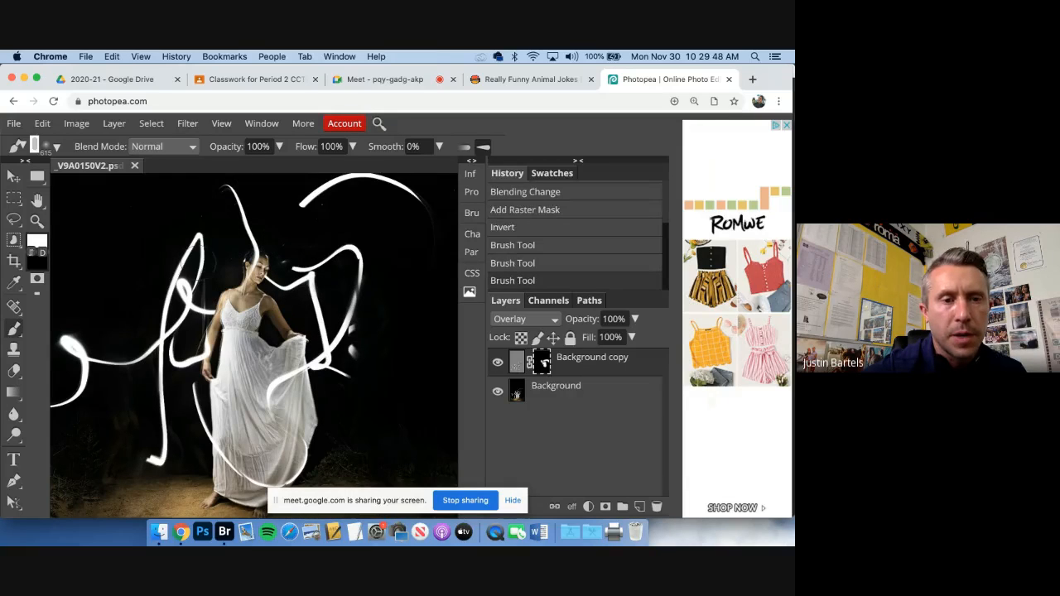
# Enlarge the brush to 1100 px and paint white on the mask over the left light trails and those crossing the dress
pyautogui.press(']')
pyautogui.press(']')
pyautogui.press(']')
pyautogui.press(']')
pyautogui.press(']')
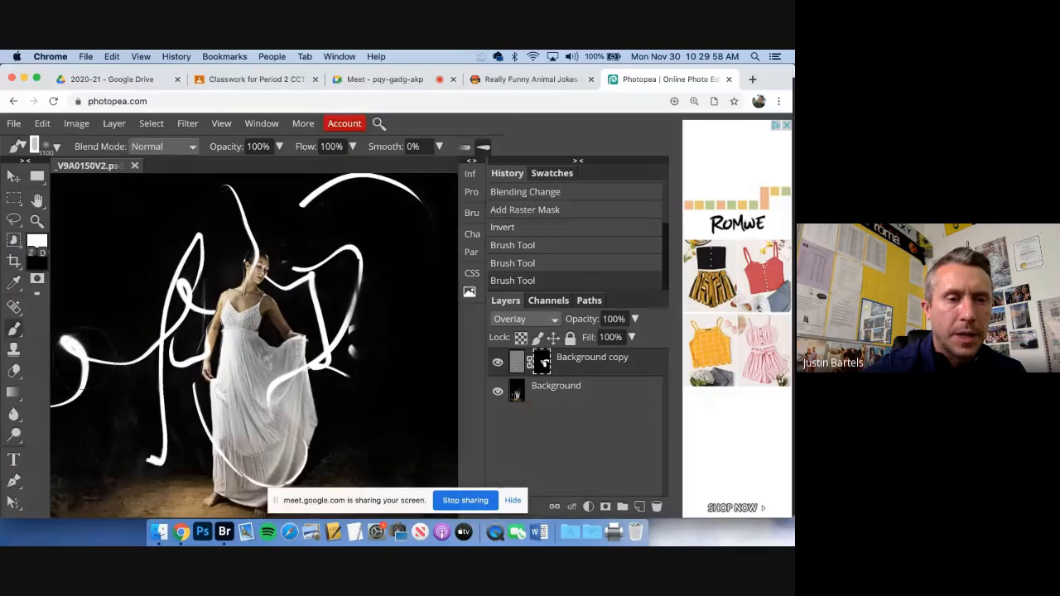
pyautogui.moveTo(83, 387)
pyautogui.mouseDown()
pyautogui.moveTo(111, 414)
pyautogui.moveTo(124, 405)
pyautogui.moveTo(94, 394)
pyautogui.mouseUp()
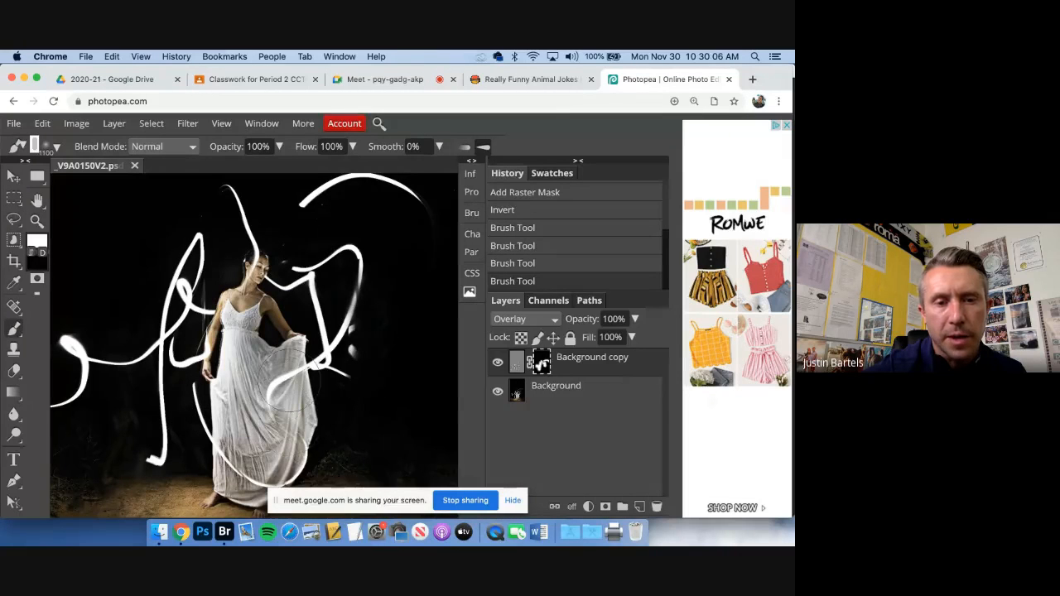
pyautogui.moveTo(294, 381)
pyautogui.mouseDown()
pyautogui.moveTo(281, 389)
pyautogui.moveTo(294, 346)
pyautogui.mouseUp()
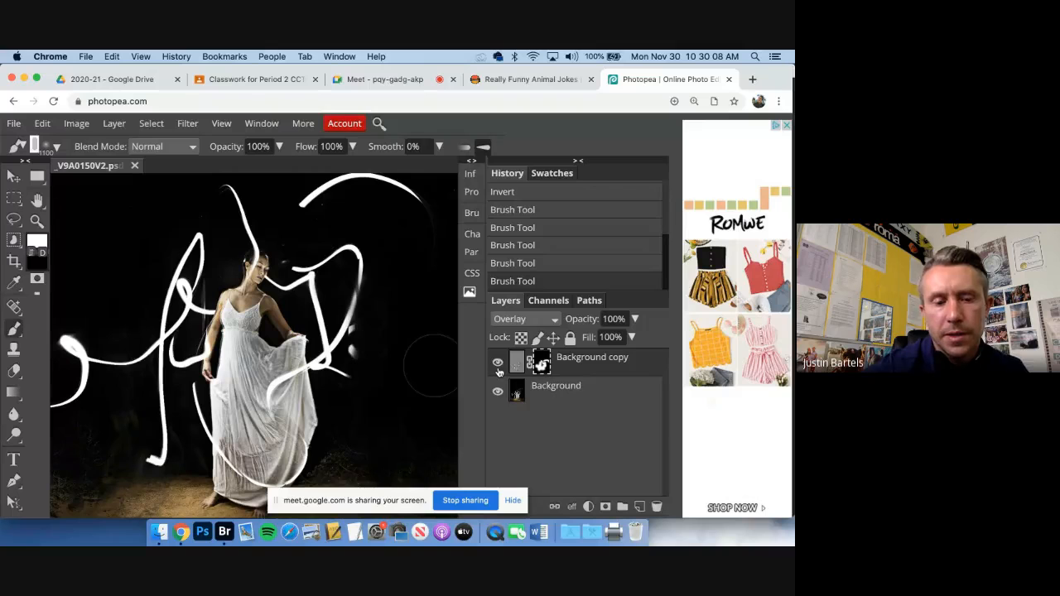
# Compare the woman and light trails up close with the Background copy layer hidden and shown
pyautogui.press('super+plus')
pyautogui.press('super+plus')
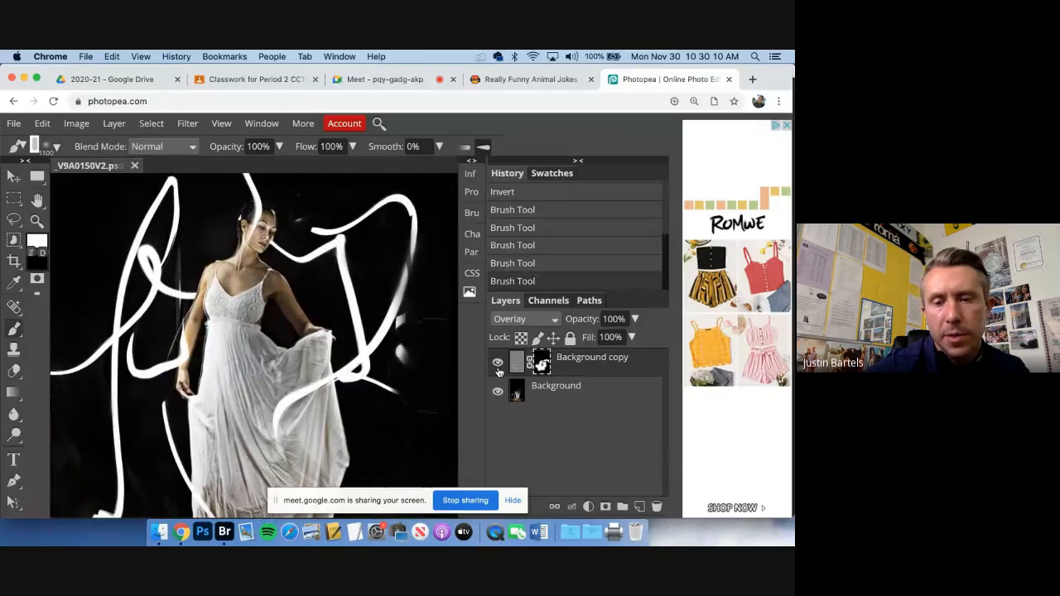
pyautogui.press('super+plus')
pyautogui.moveTo(413, 330); pyautogui.dragTo(383, 383)
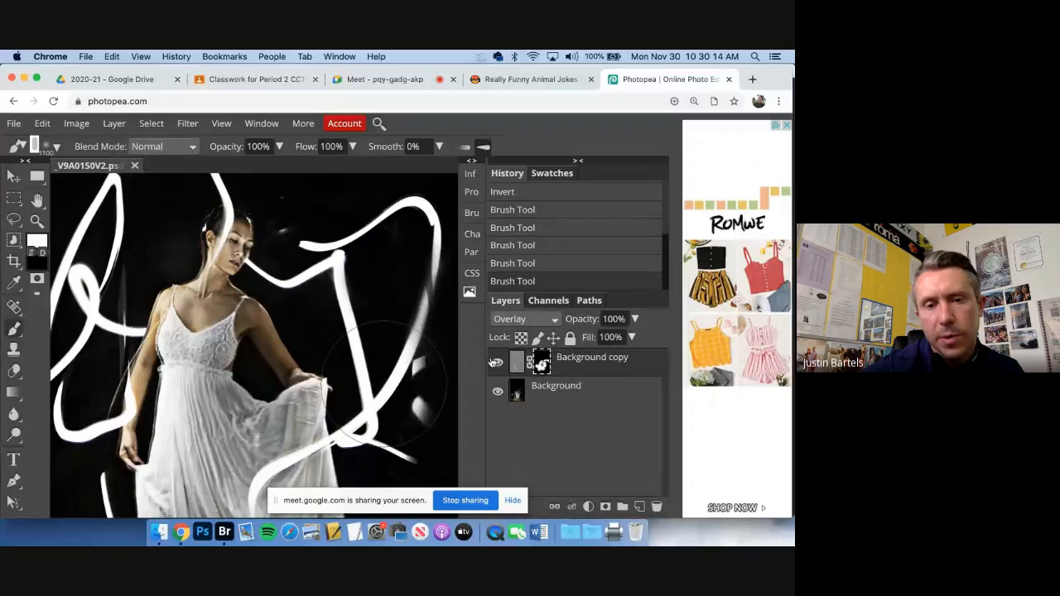
pyautogui.click(495, 362)
pyautogui.click(496, 363)
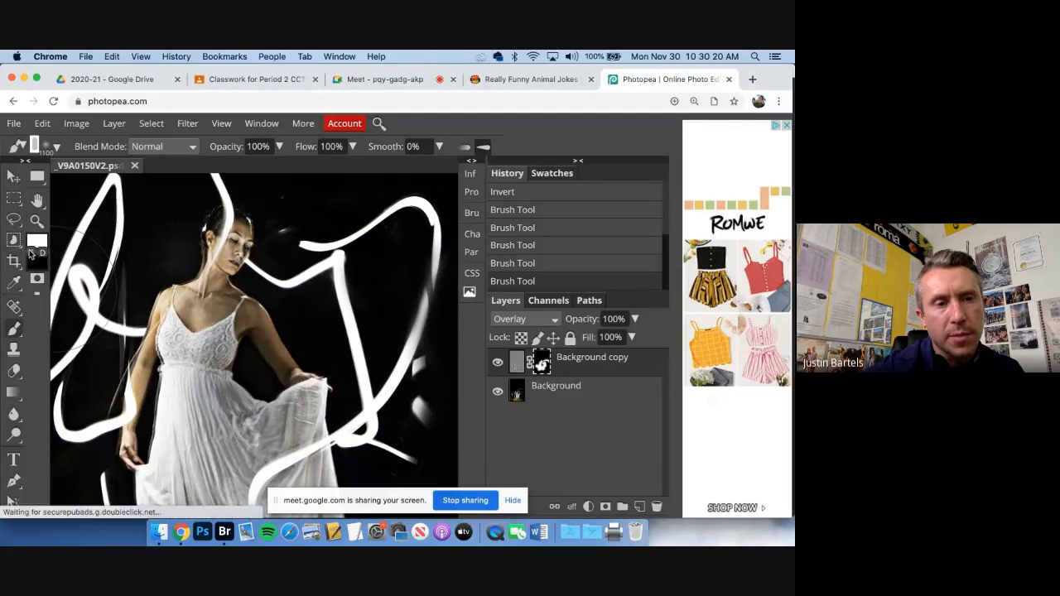
# Switch the brush to black and paint on the mask over the dress, arm and chest to remove the sharpening there
pyautogui.click(31, 251)
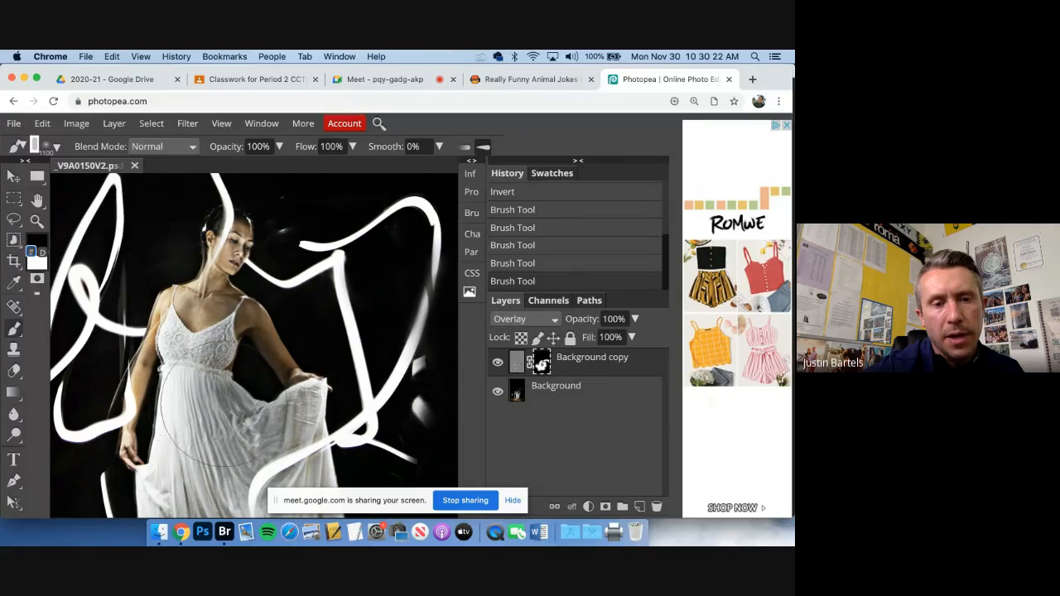
pyautogui.moveTo(232, 406); pyautogui.dragTo(278, 401)
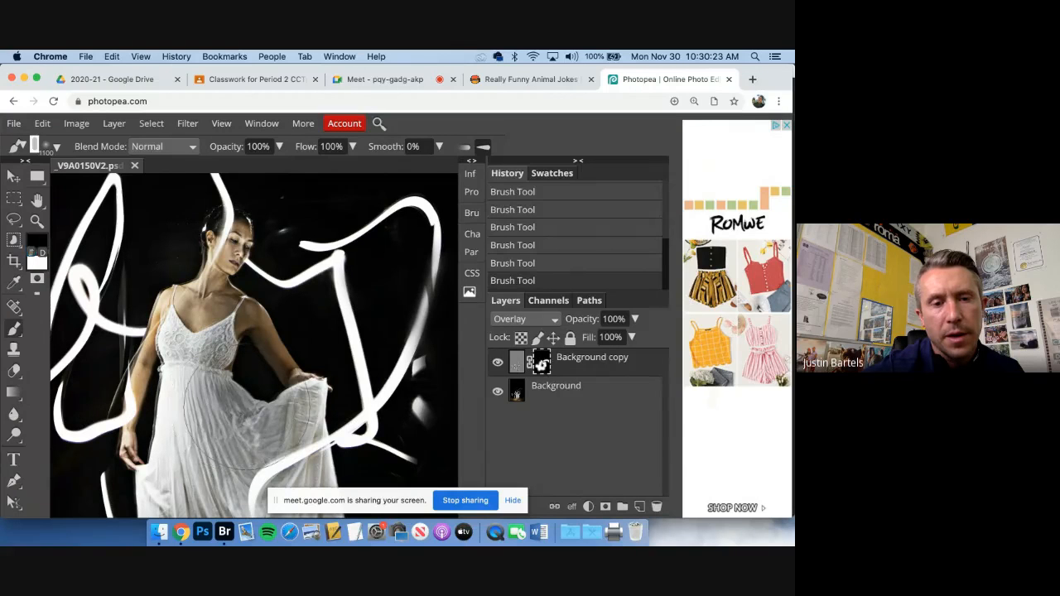
pyautogui.click(295, 385)
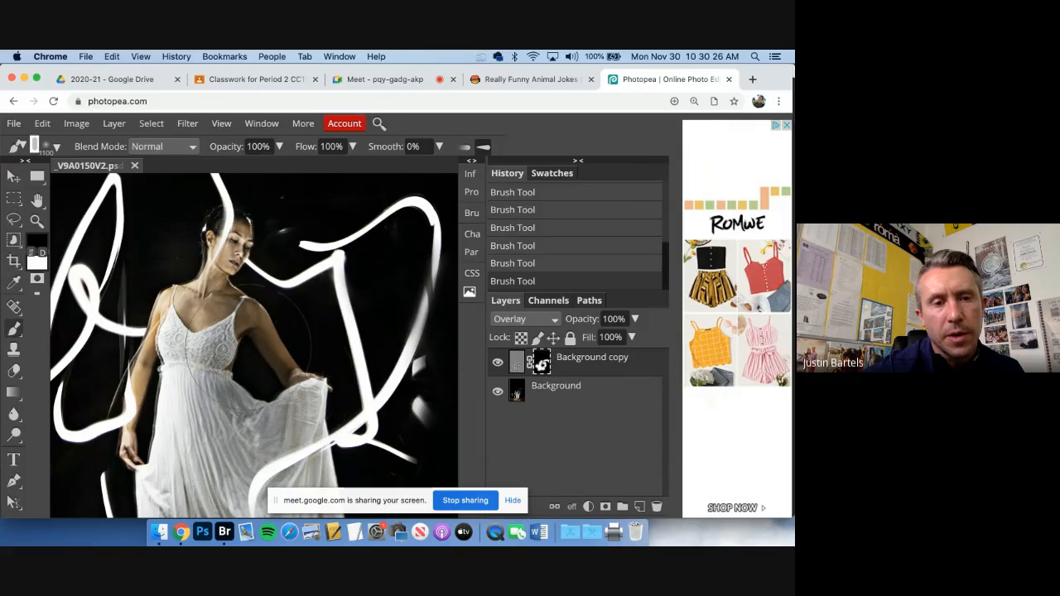
pyautogui.click(244, 342)
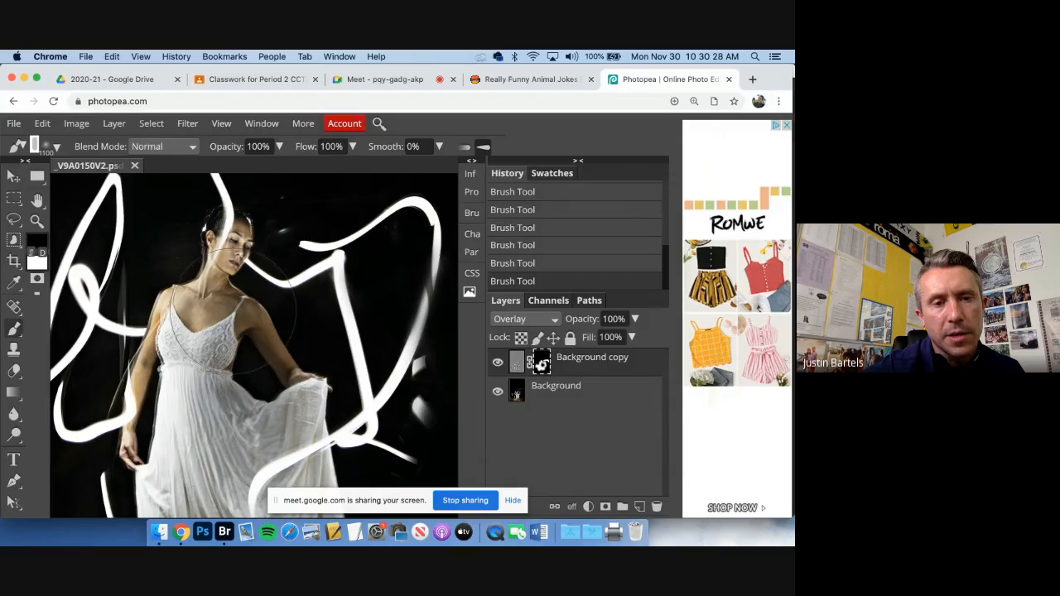
pyautogui.click(233, 312)
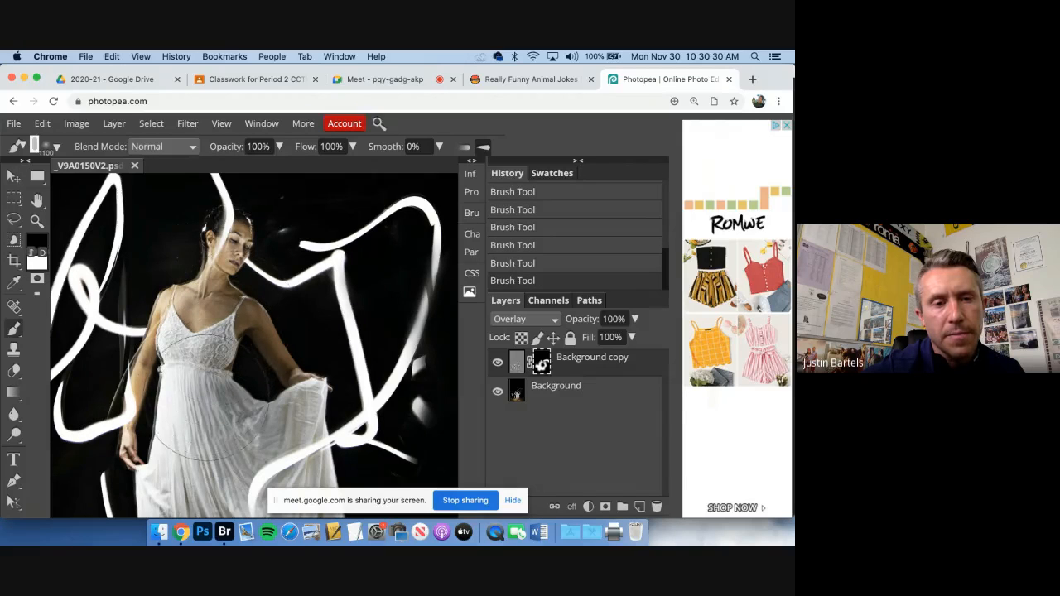
pyautogui.click(210, 408)
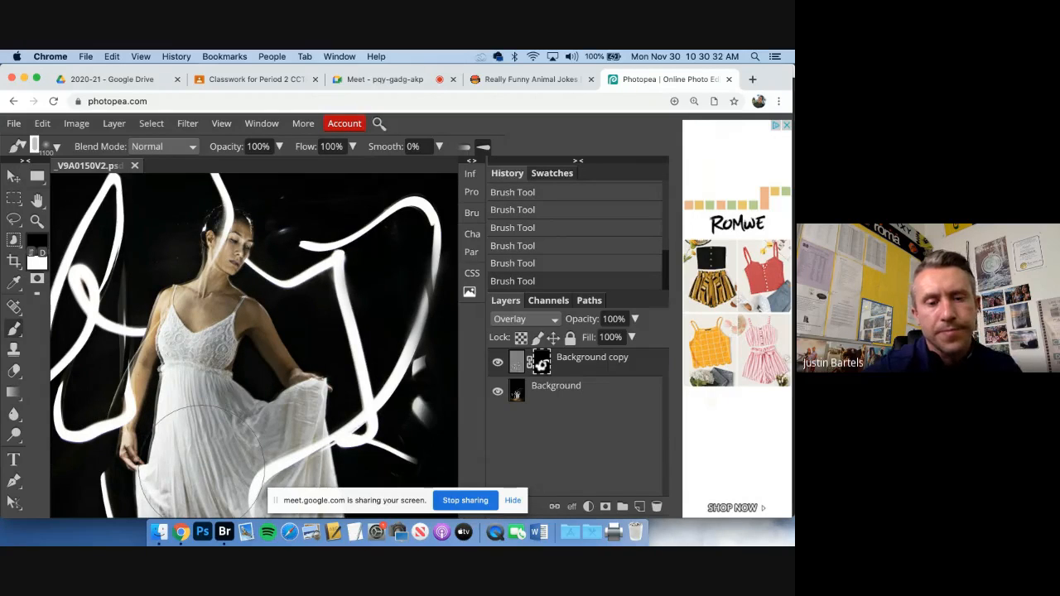
pyautogui.click(201, 468)
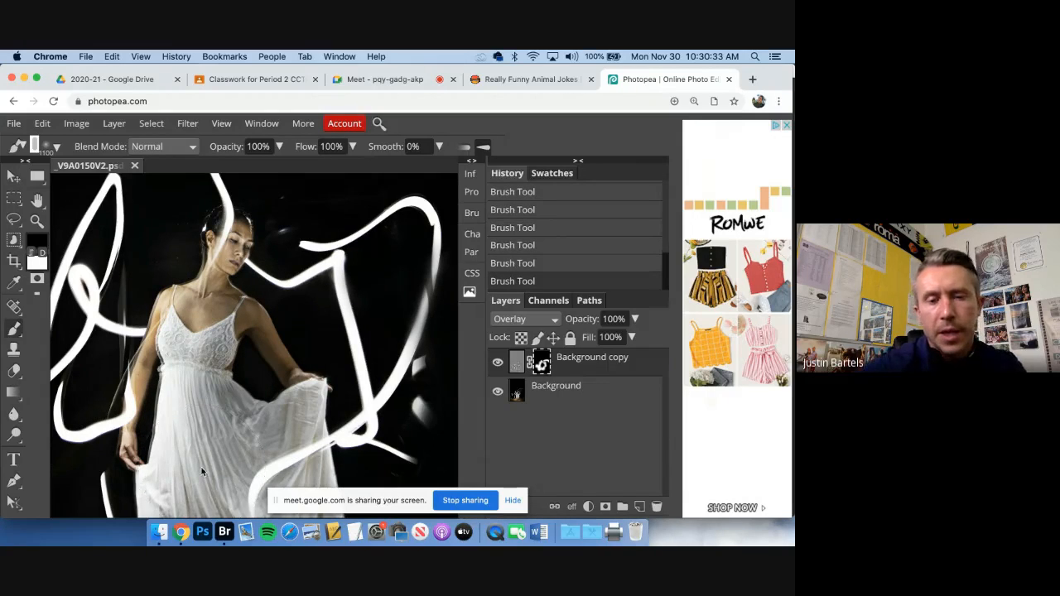
# Try inverting the High Pass image on the Background copy layer, and revert the inversion
pyautogui.click(516, 364)
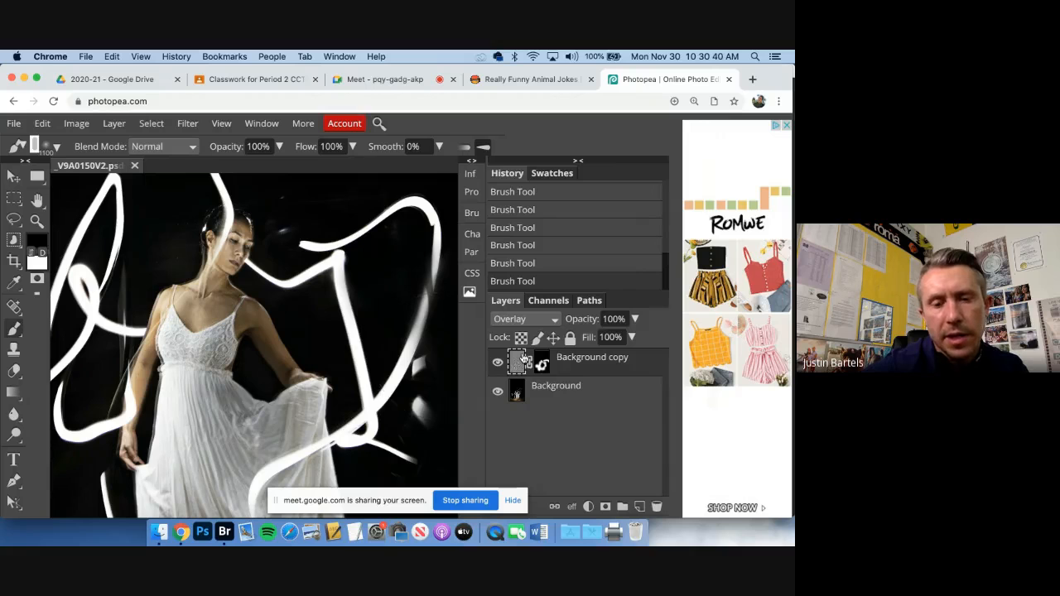
pyautogui.press('super+i')
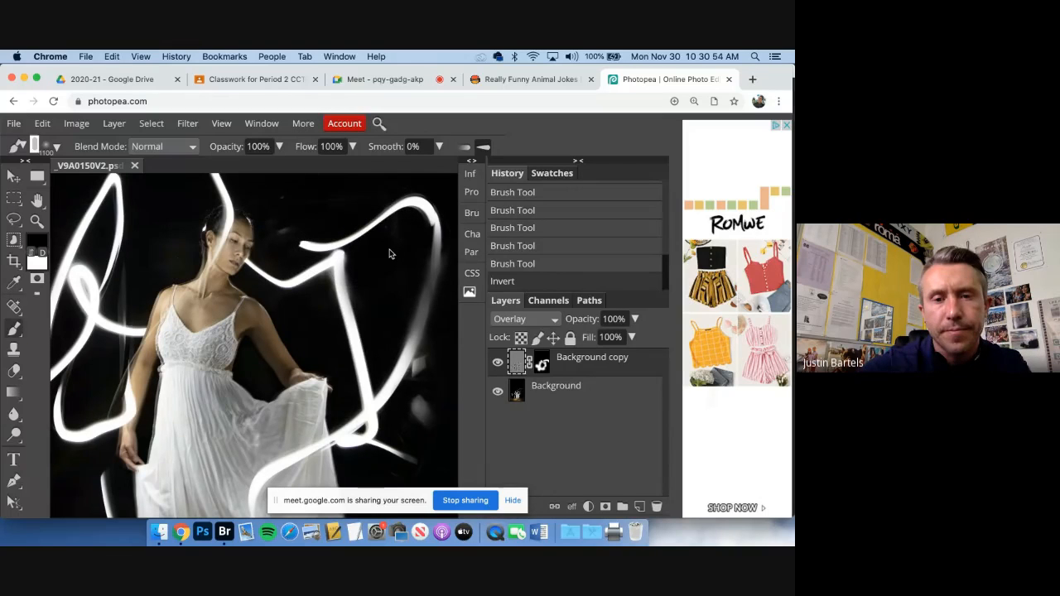
pyautogui.press('super+i')
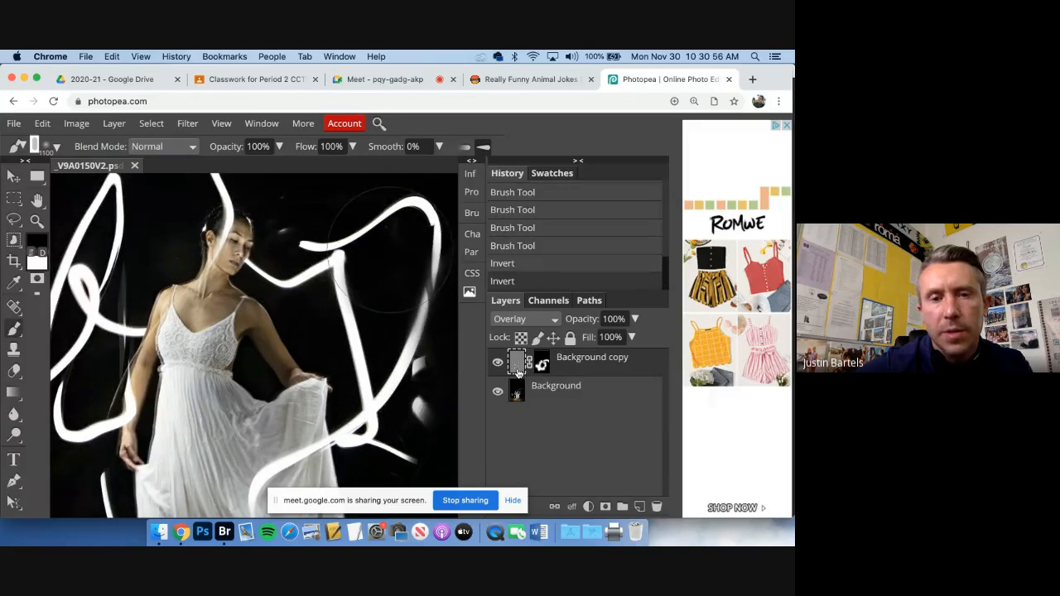
# Flatten the image into a single Background layer
pyautogui.click(114, 124)
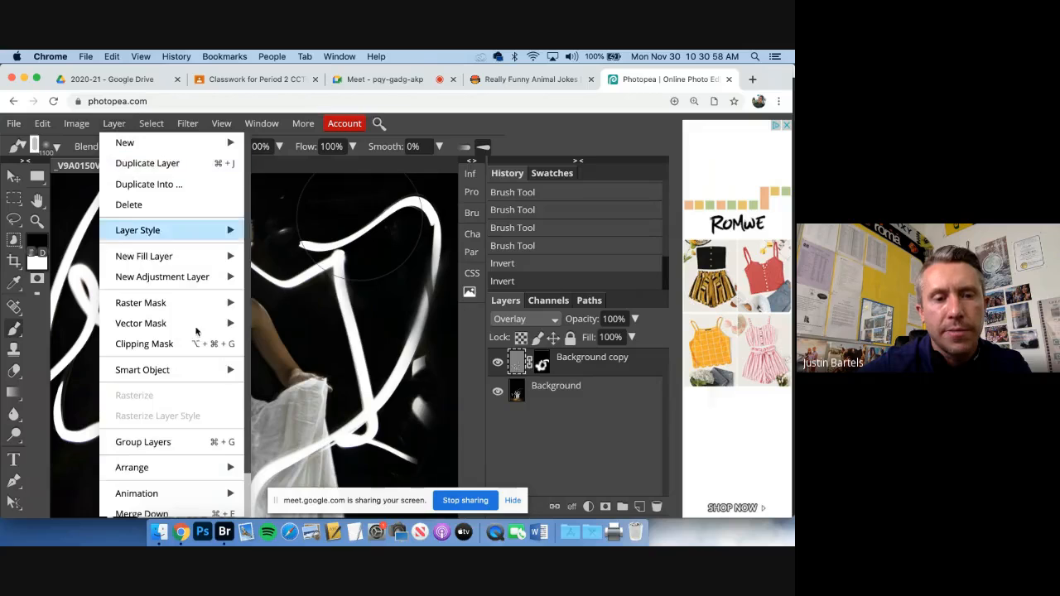
pyautogui.scroll(-2, 197, 331)
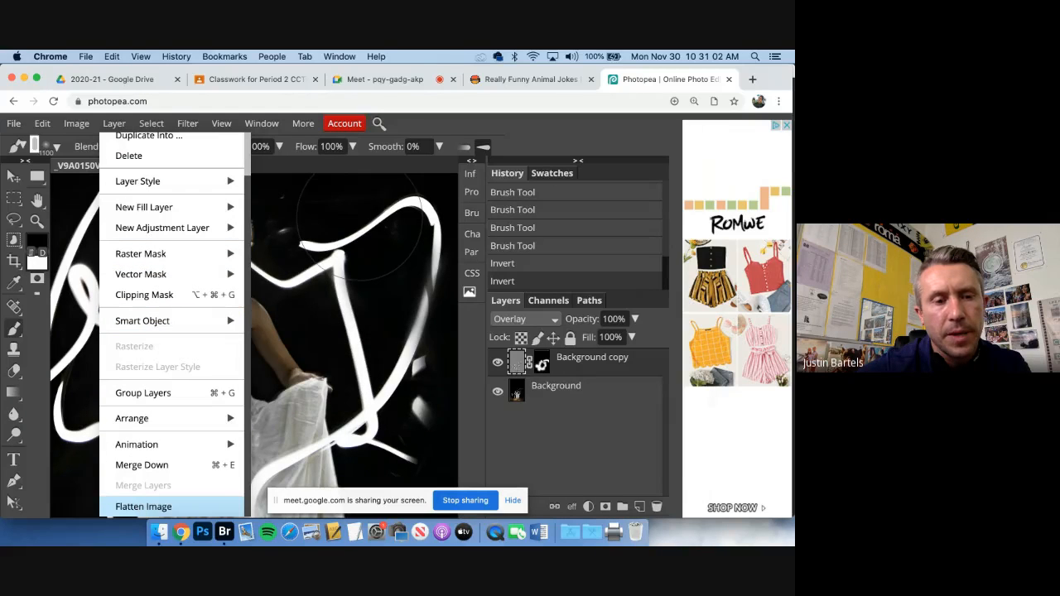
pyautogui.click(144, 506)
# Export the flattened image as a JPG at 4480 by 6720 px with 93% quality and dismiss the download notice
pyautogui.click(15, 124)
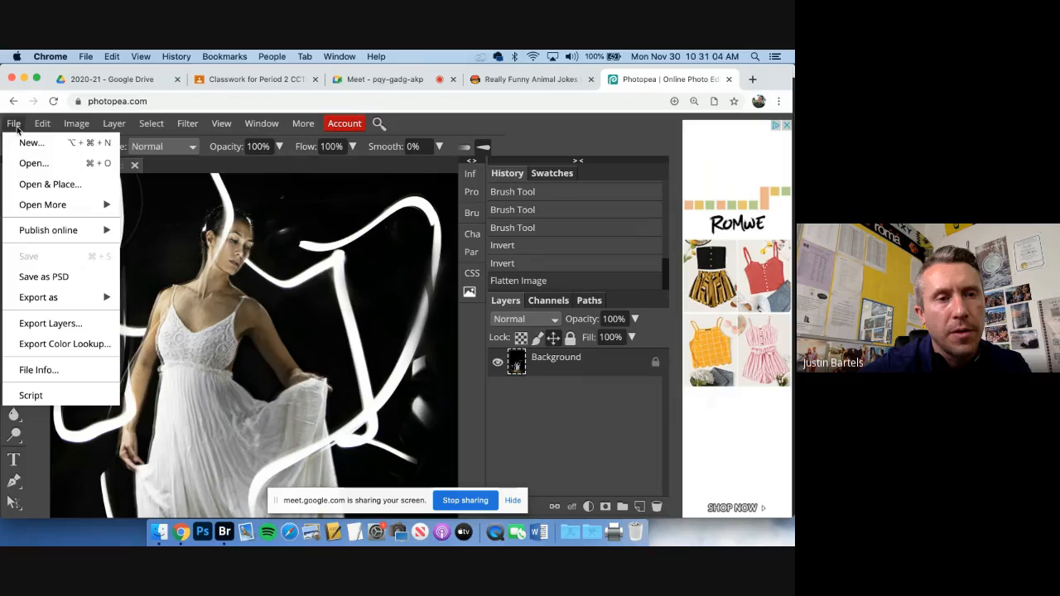
pyautogui.moveTo(75, 298)
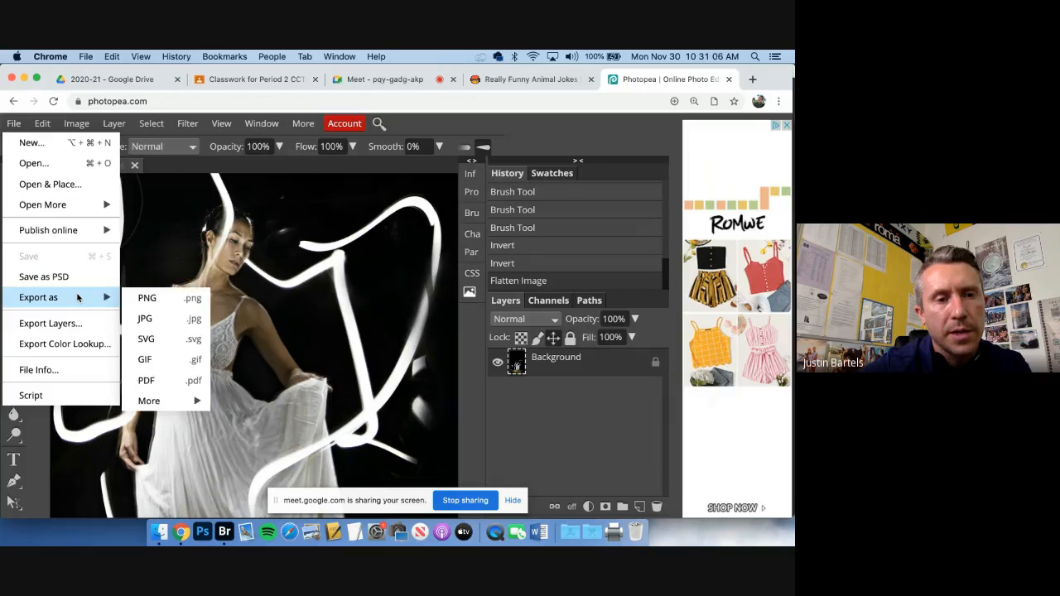
pyautogui.click(148, 321)
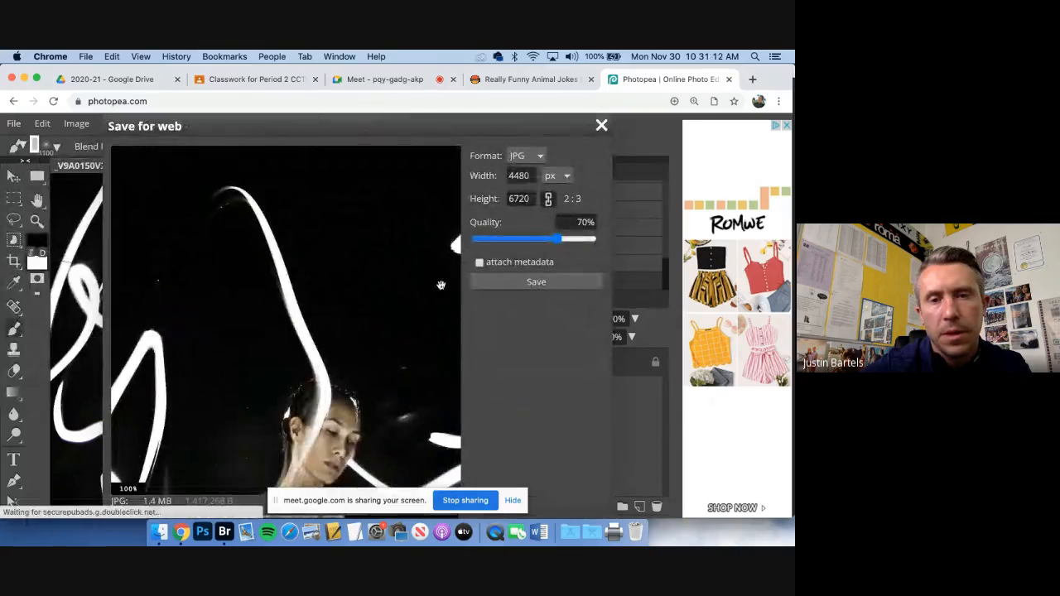
pyautogui.click(541, 287)
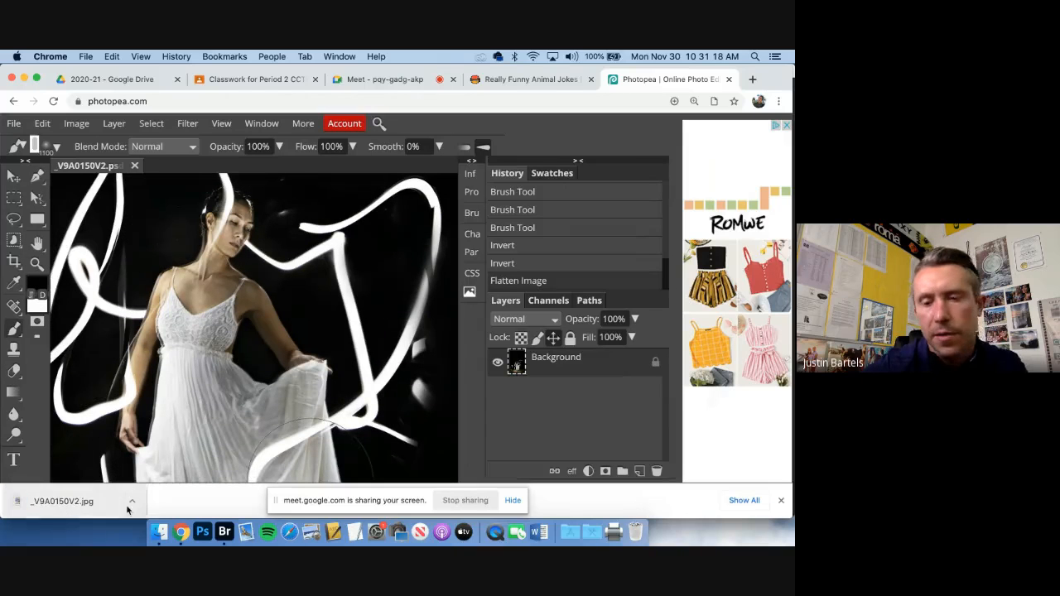
pyautogui.click(781, 501)
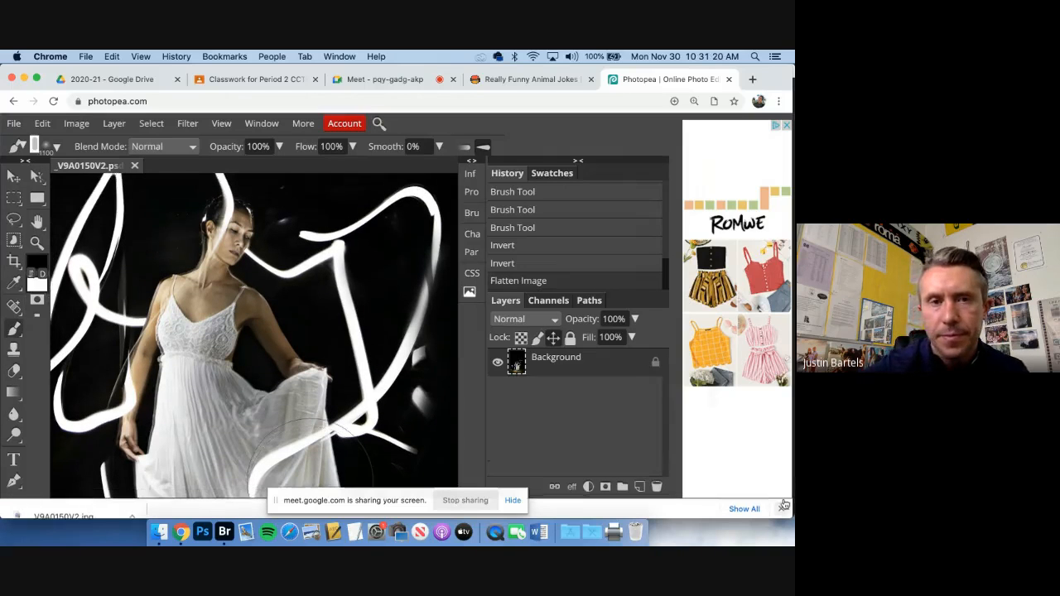
# Close the Photopea browser tab and confirm leaving the site
pyautogui.click(729, 80)
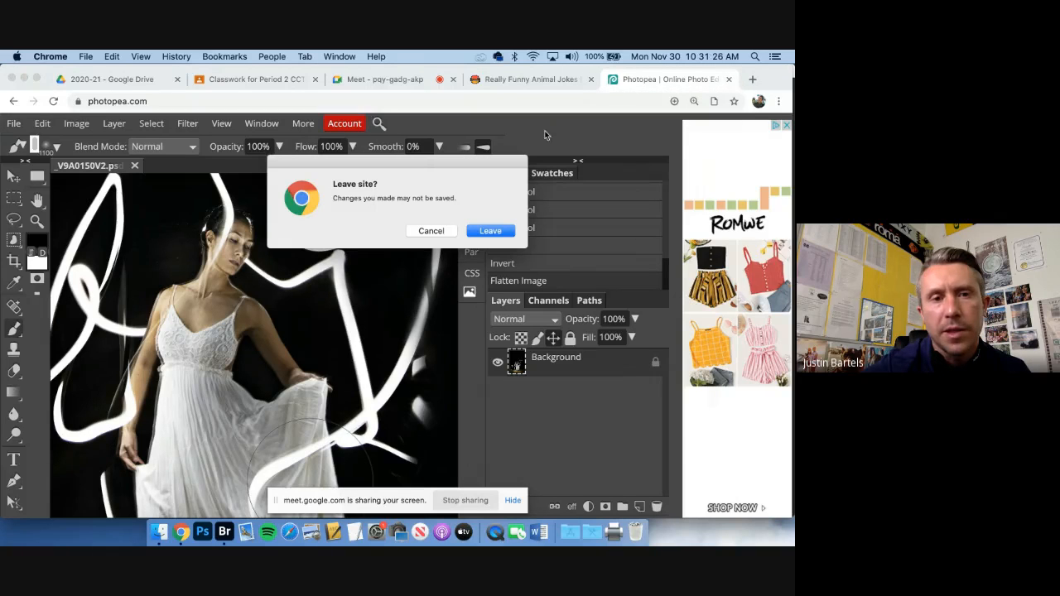
pyautogui.click(490, 233)
pyautogui.click(490, 233)
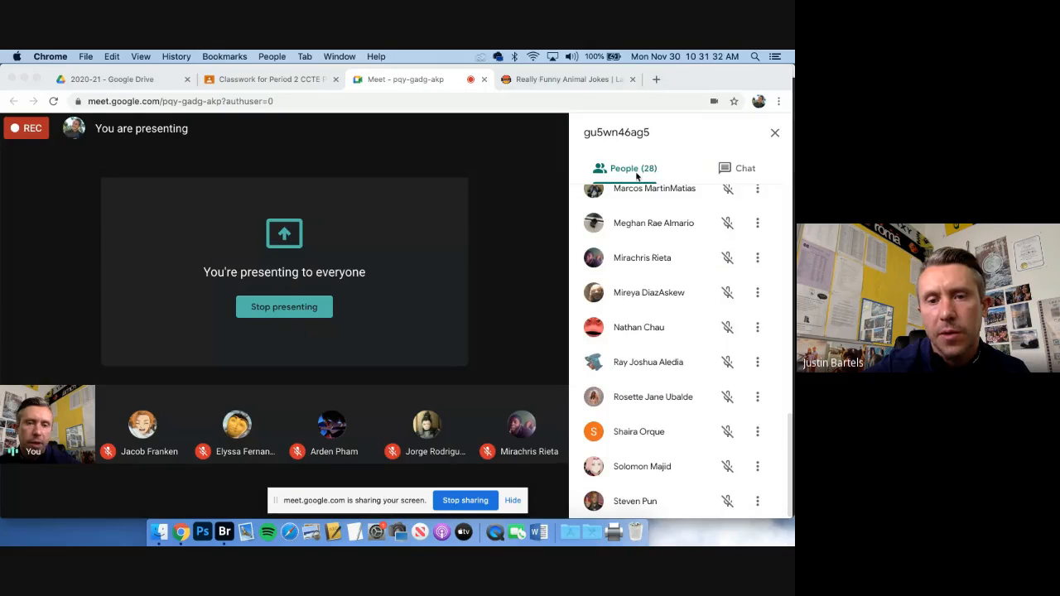
# Bring up the Google Meet call controls and open the call's additional options
pyautogui.click(221, 542)
pyautogui.click(182, 534)
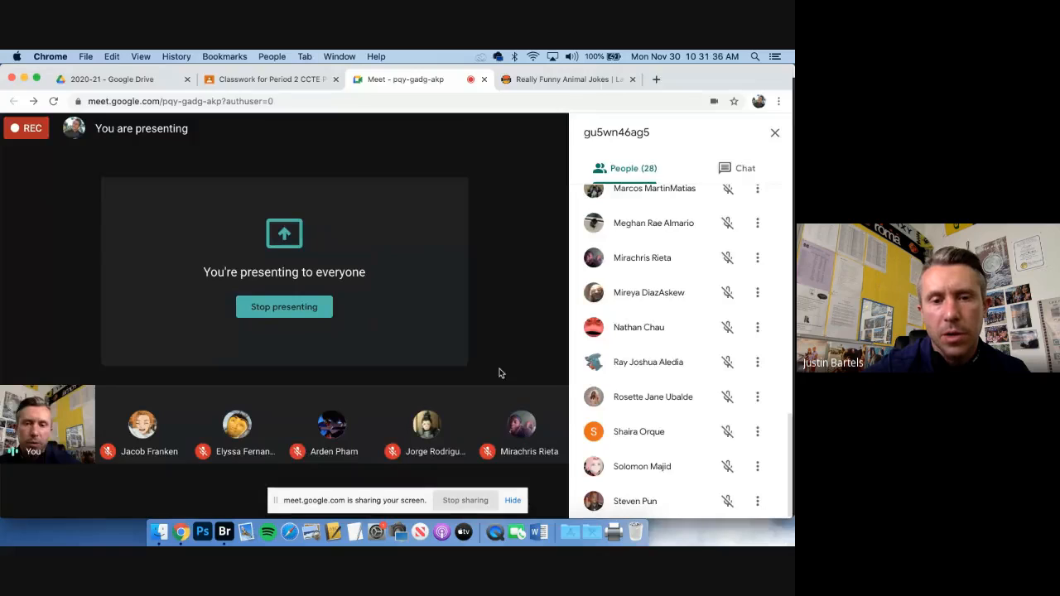
pyautogui.click(553, 489)
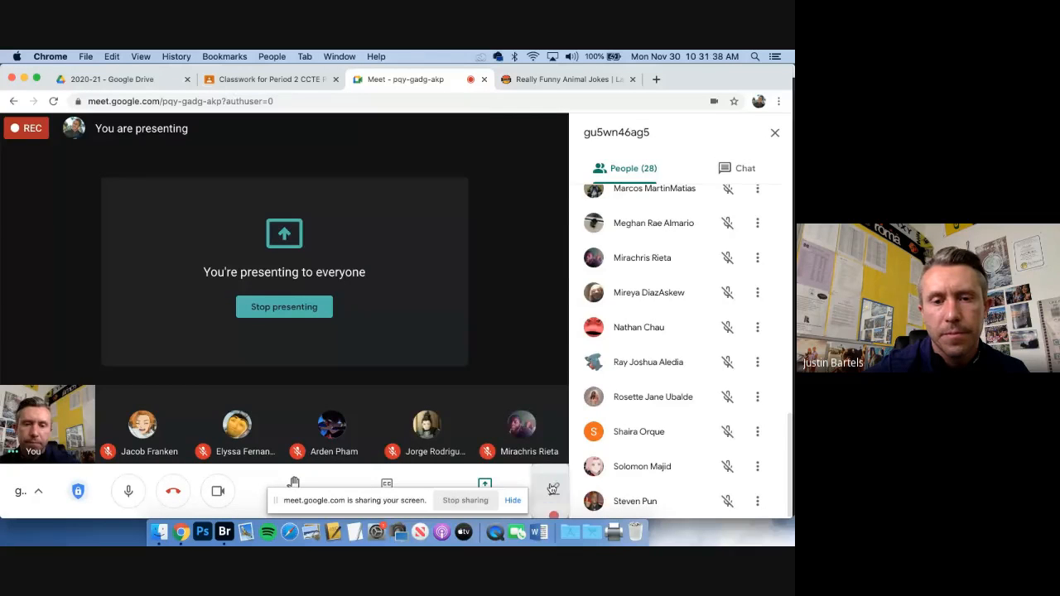